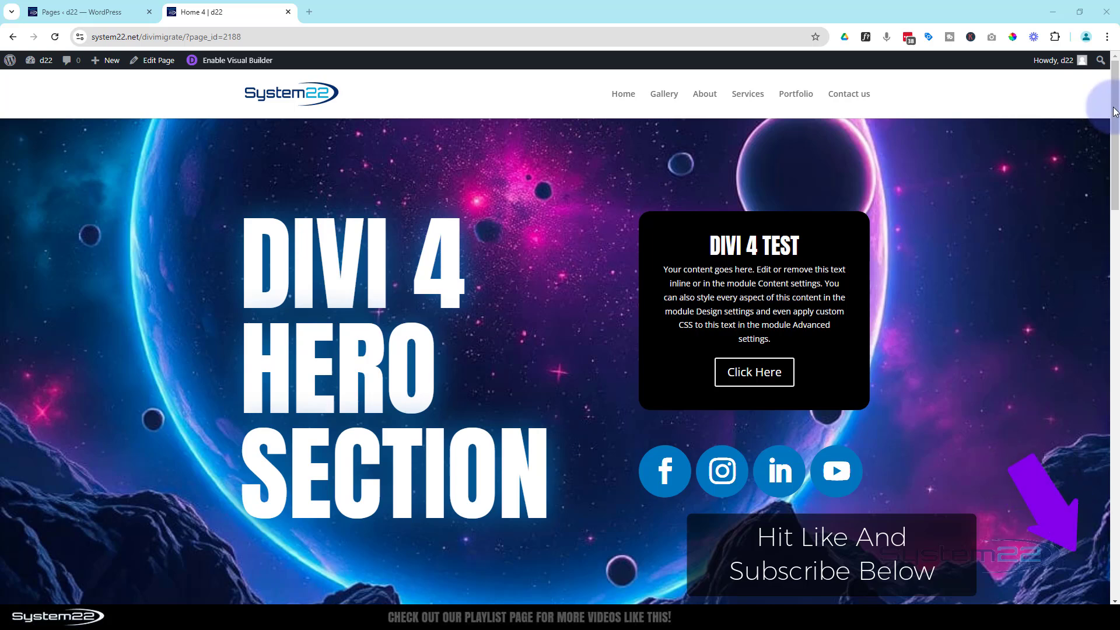
Step: Open the page in the visual builder and delete the black row between the hero section and the More Information row
drag(1116, 112, 1116, 170)
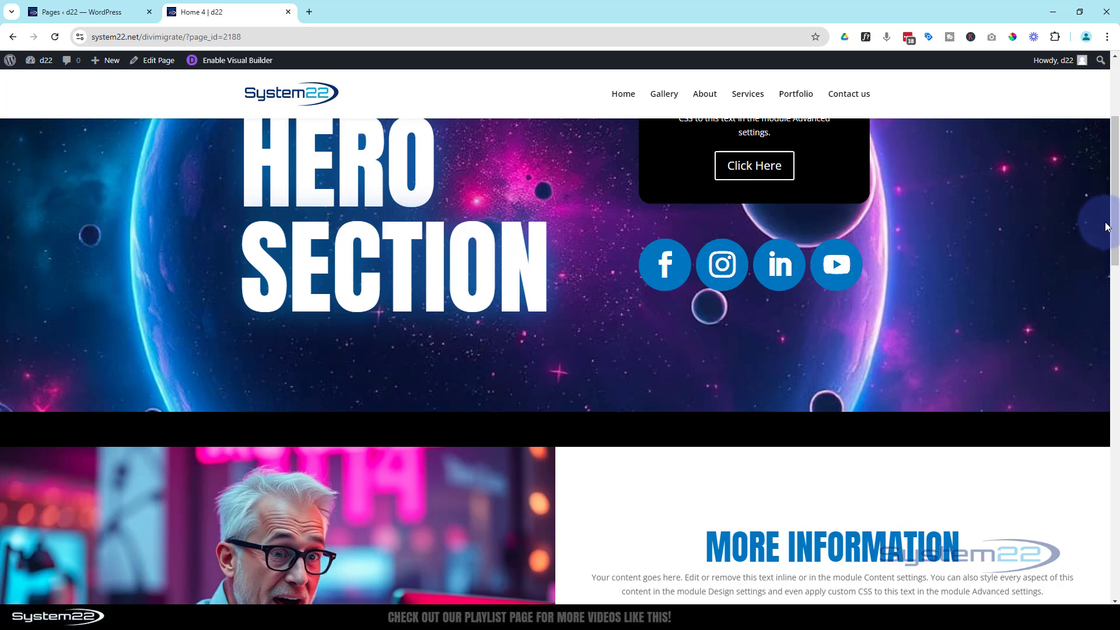
mouse_move(1116, 228)
mouse_down()
mouse_move(1116, 580)
mouse_move(1094, 325)
mouse_move(1101, 175)
mouse_move(1114, 316)
mouse_move(1104, 506)
mouse_move(1114, 225)
mouse_up()
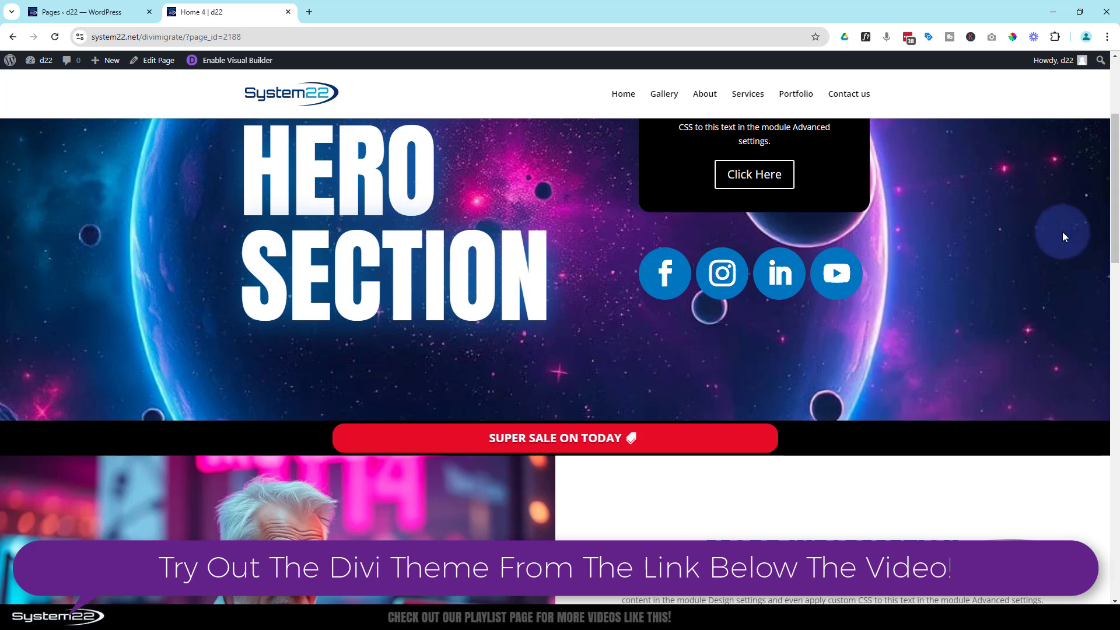
click(235, 60)
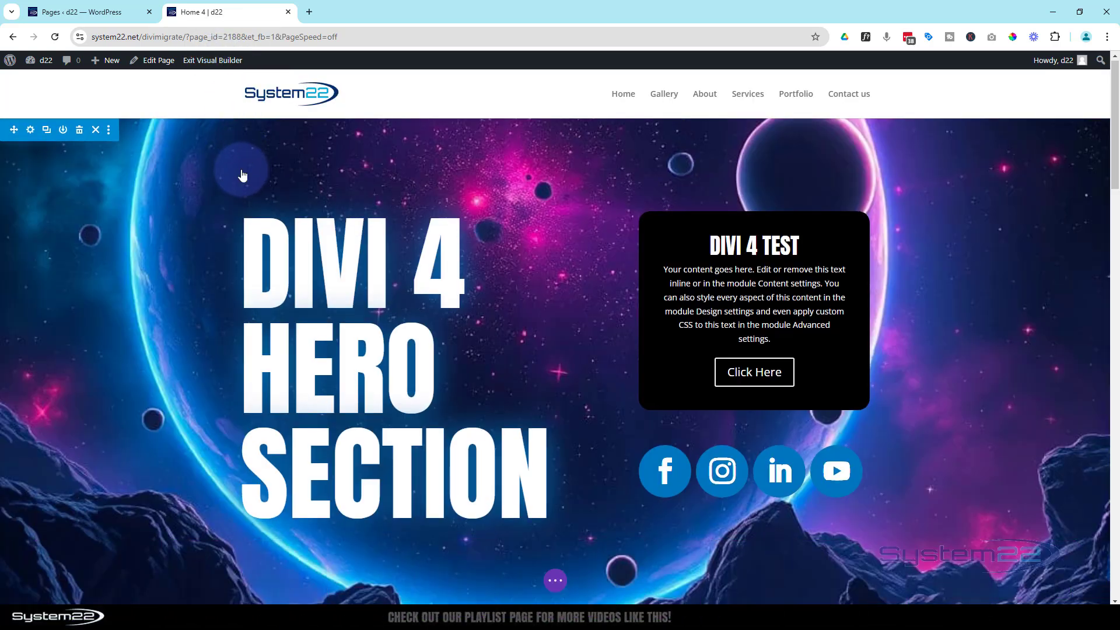
scroll(203, 206, down, 4)
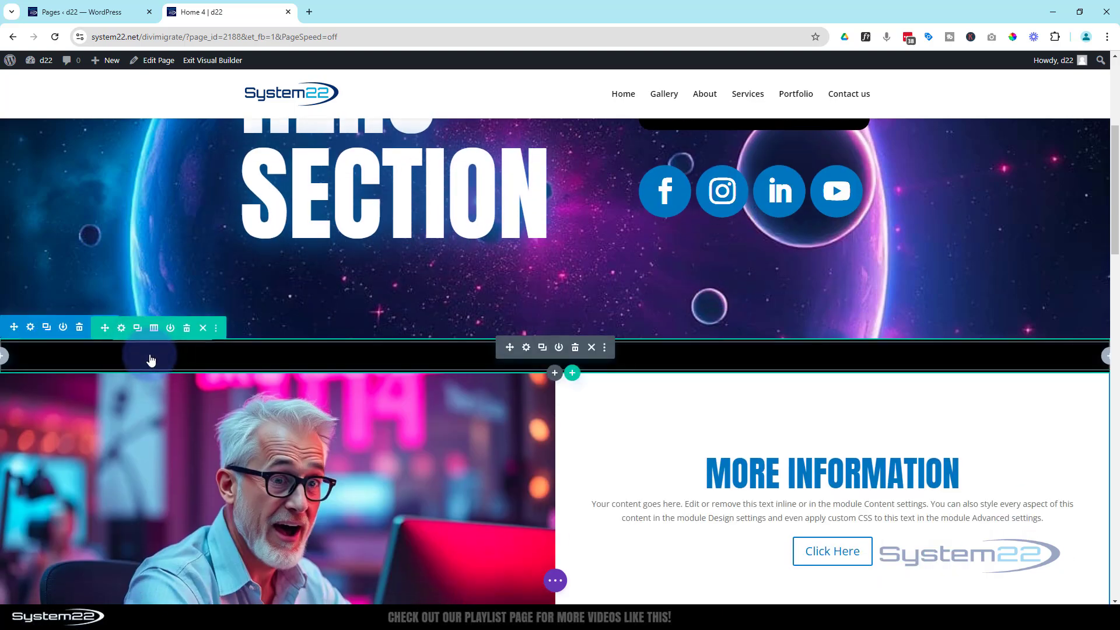
click(188, 327)
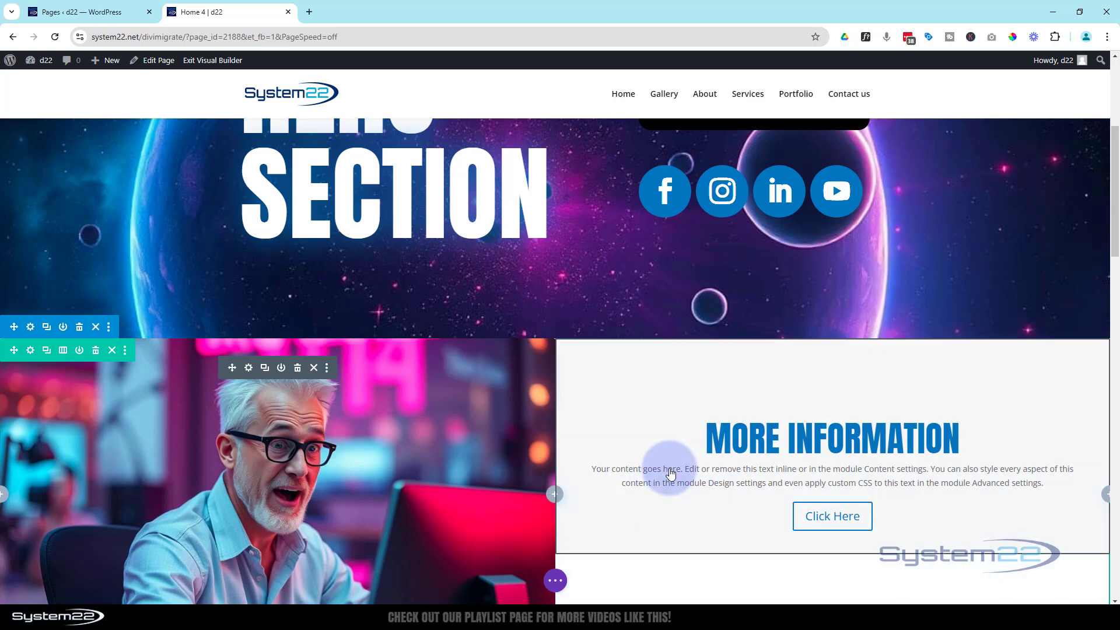
Step: In wireframe view, add a single-column row with a Button module at the end of the second section
scroll(657, 450, up, 3)
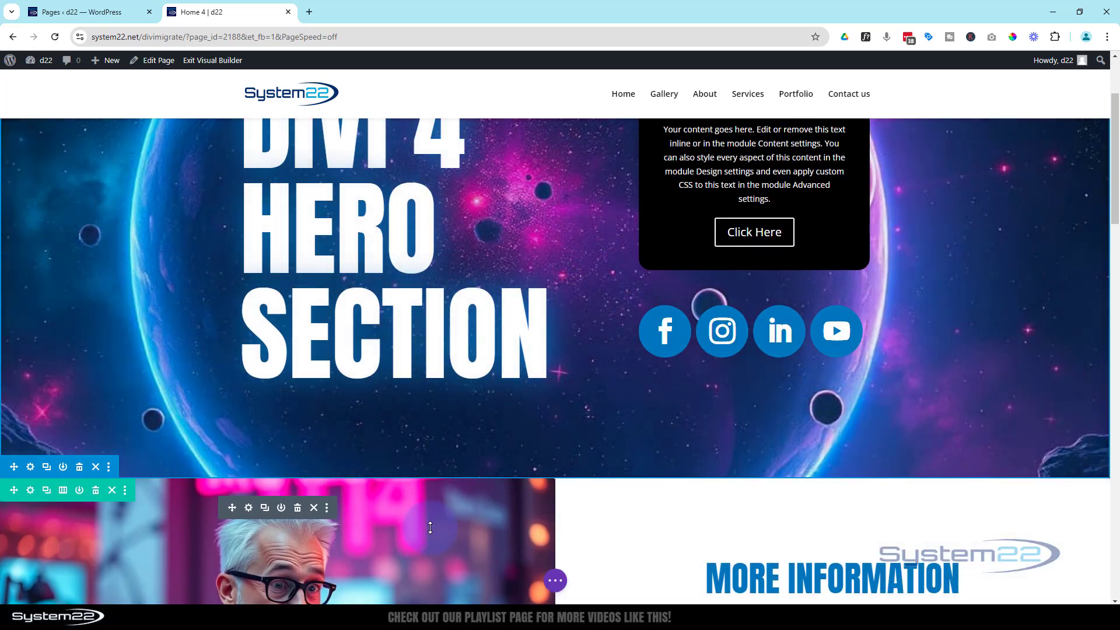
scroll(650, 482, down, 2)
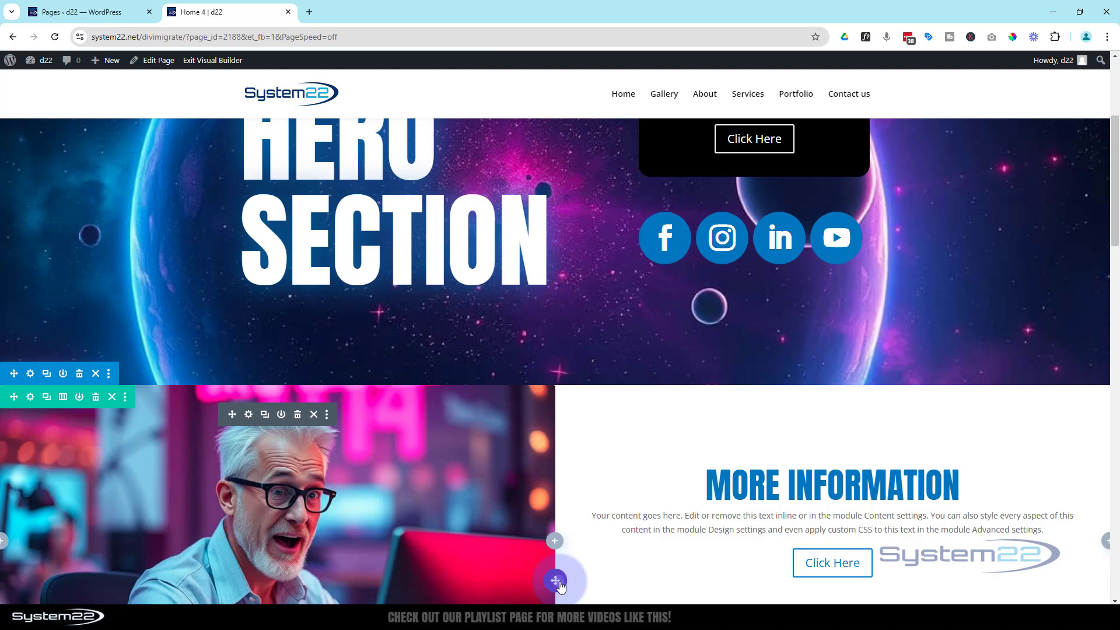
click(556, 582)
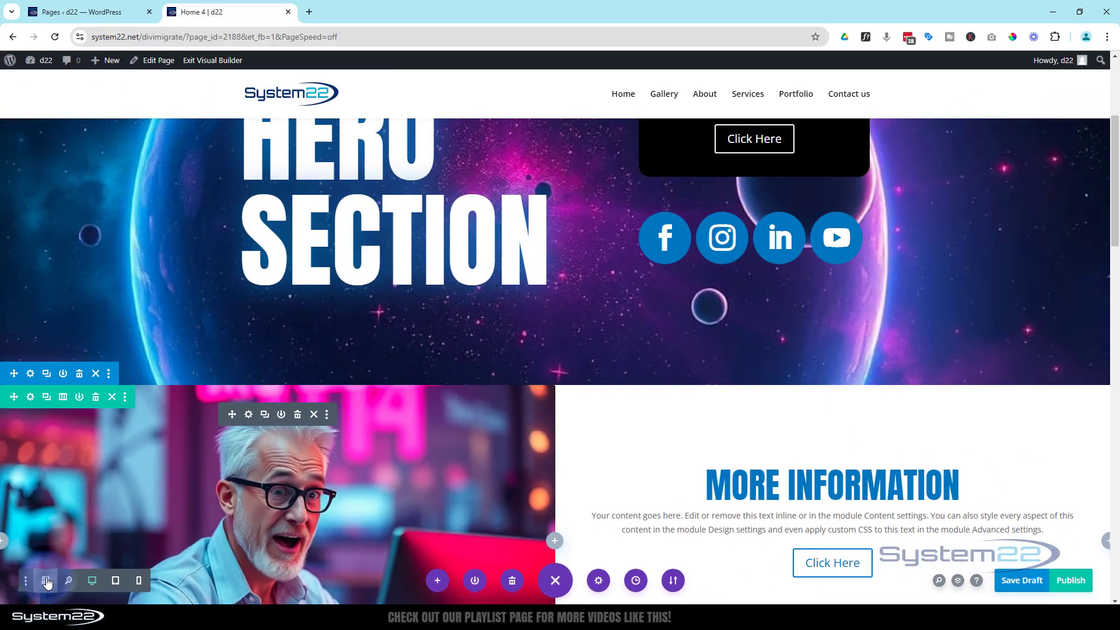
click(47, 582)
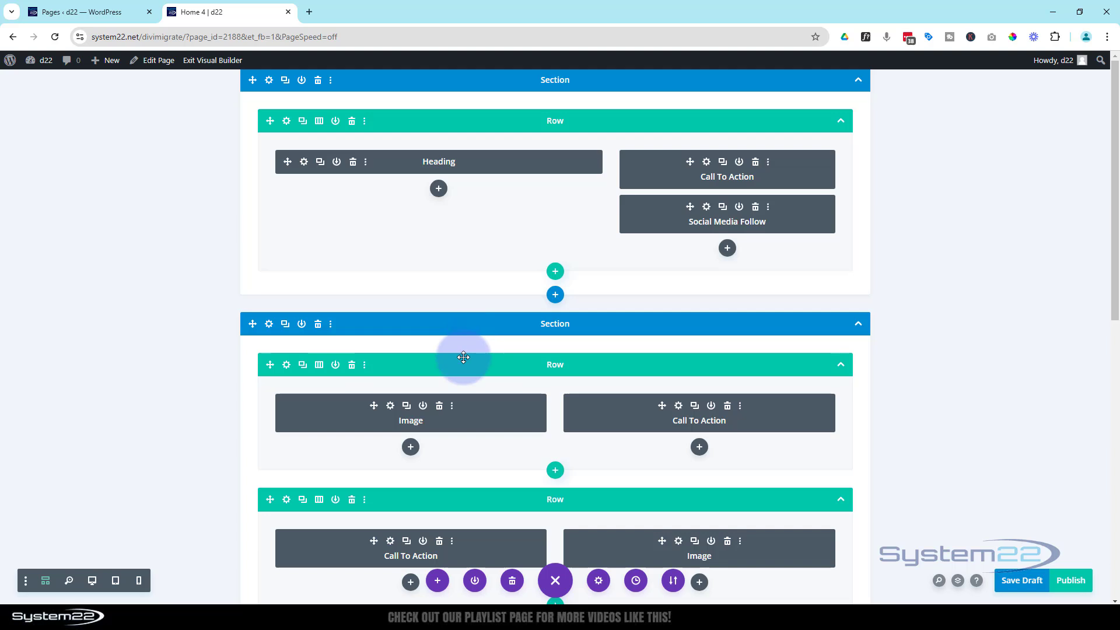
scroll(463, 357, down, 3)
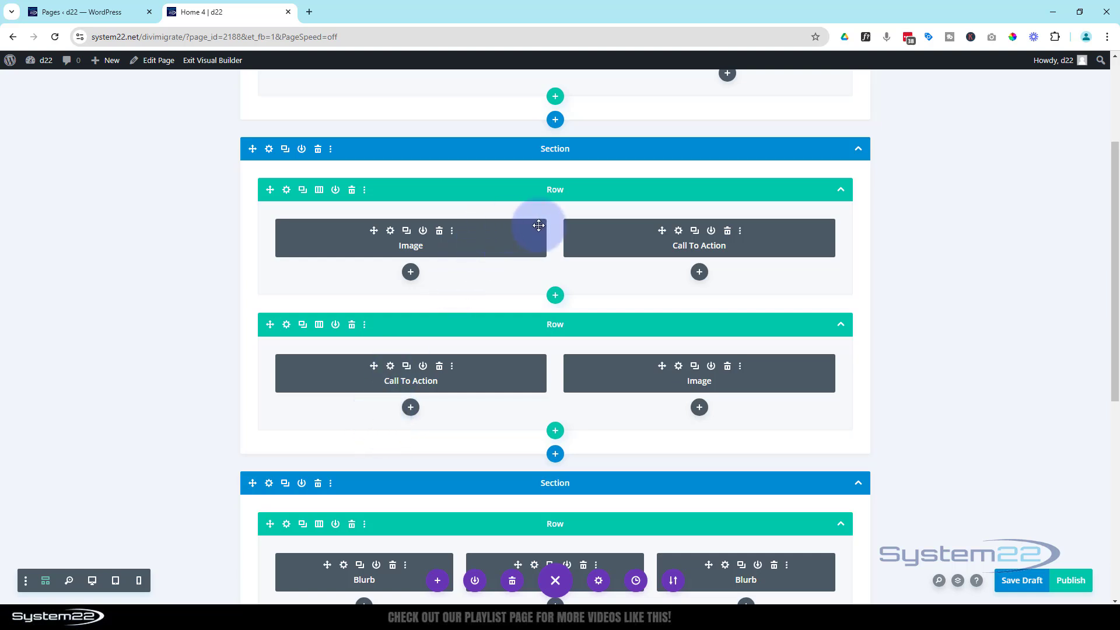
click(555, 433)
click(504, 216)
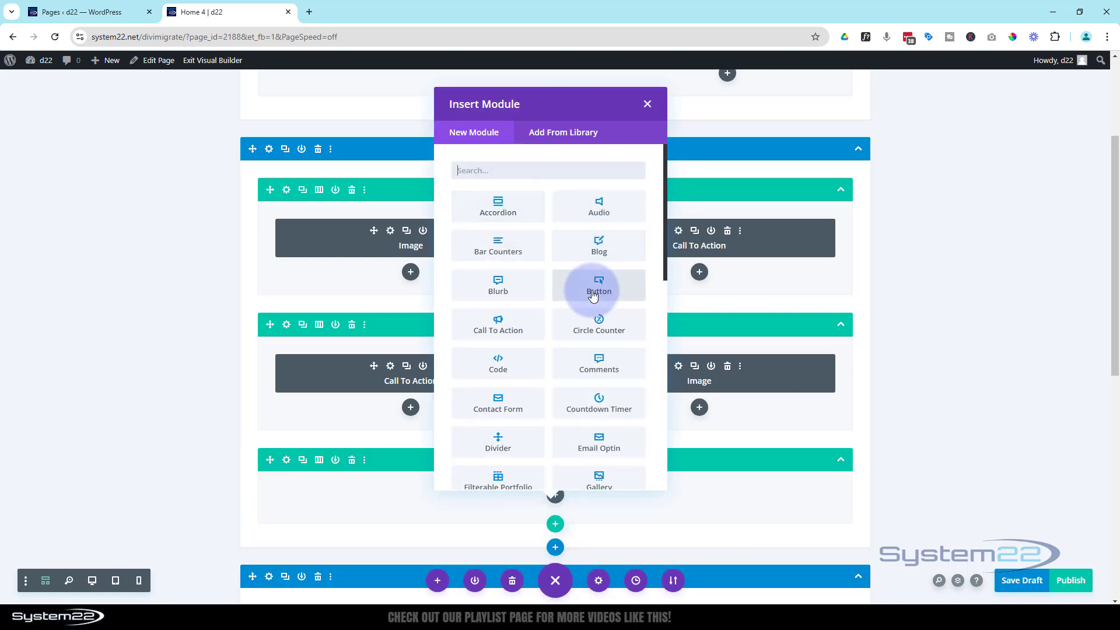
click(594, 292)
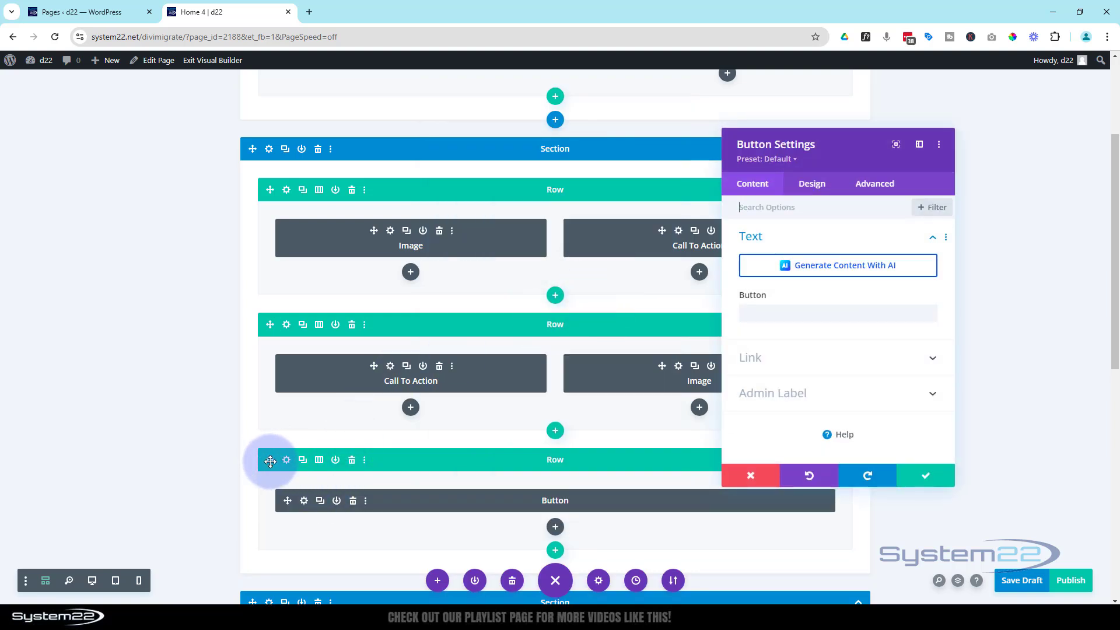
Step: Move the button row to the start of its section, above the image row, and return to desktop view
drag(270, 461, 282, 212)
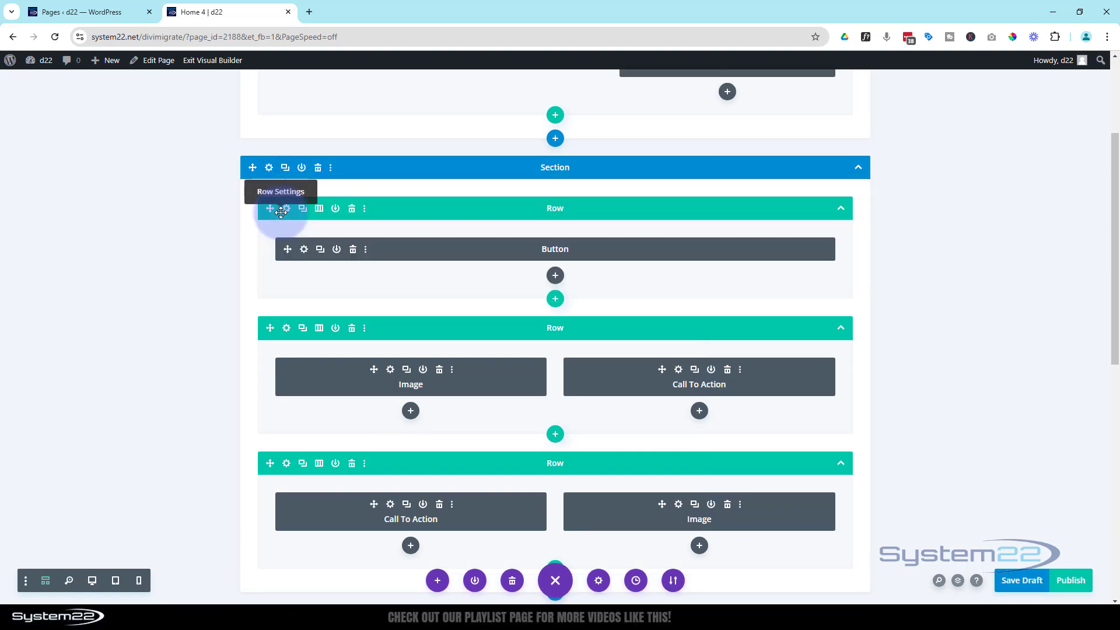
click(94, 585)
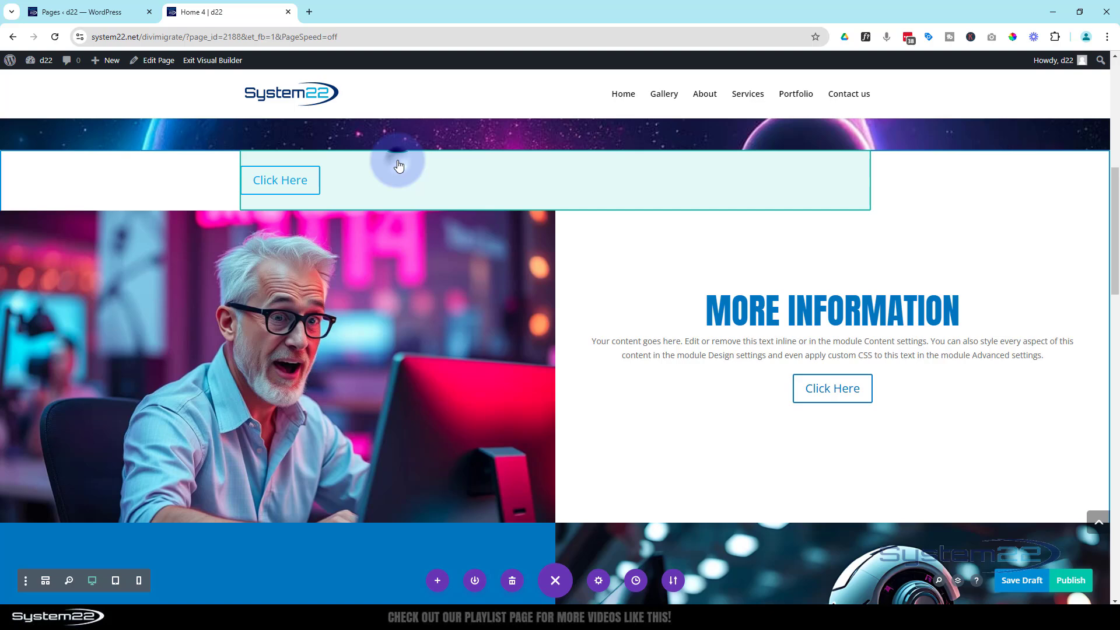
Step: Give the button row a black background color
mouse_move(395, 157)
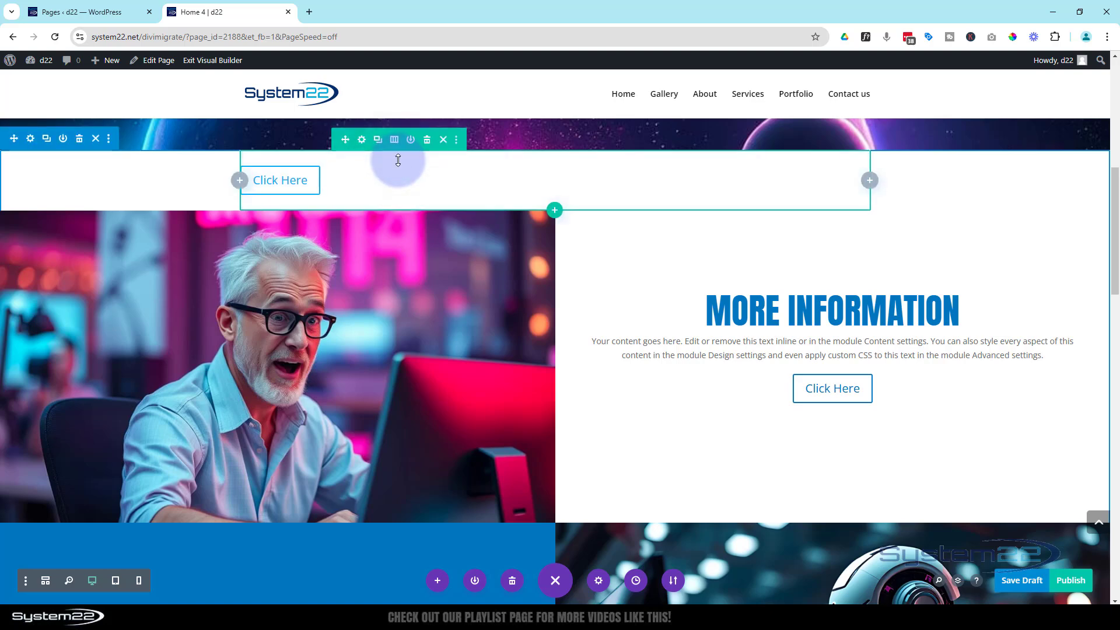
click(361, 140)
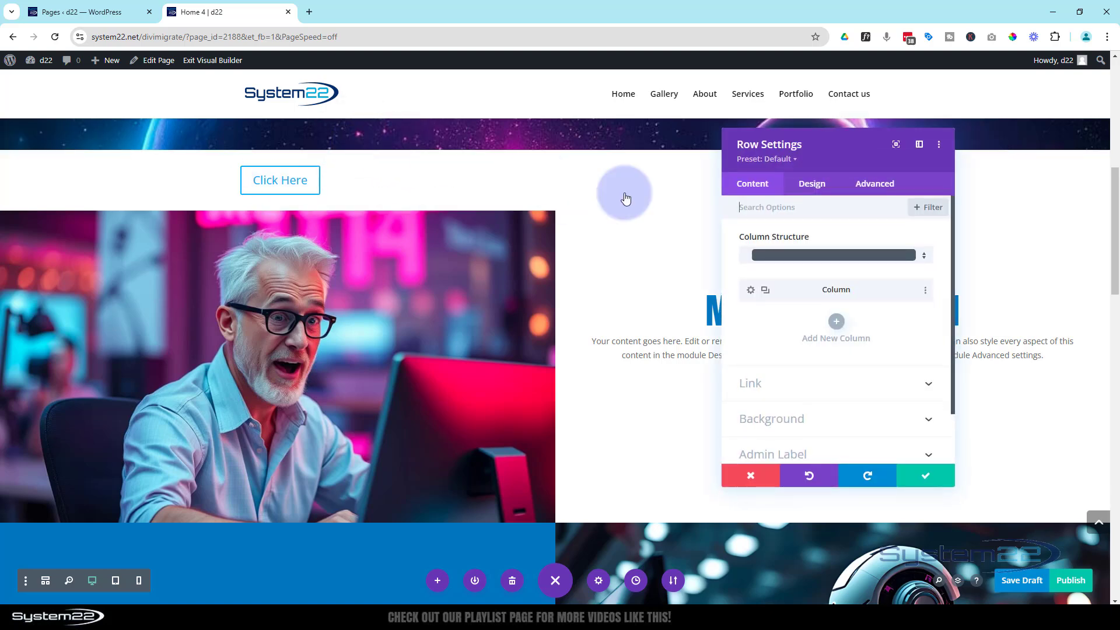
click(831, 428)
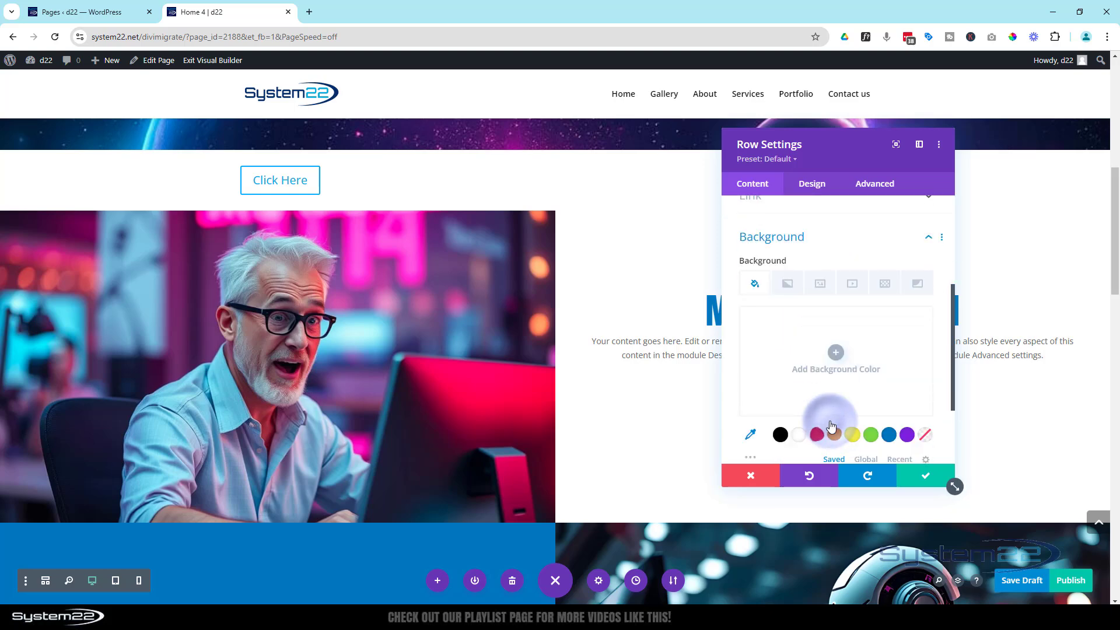
click(781, 435)
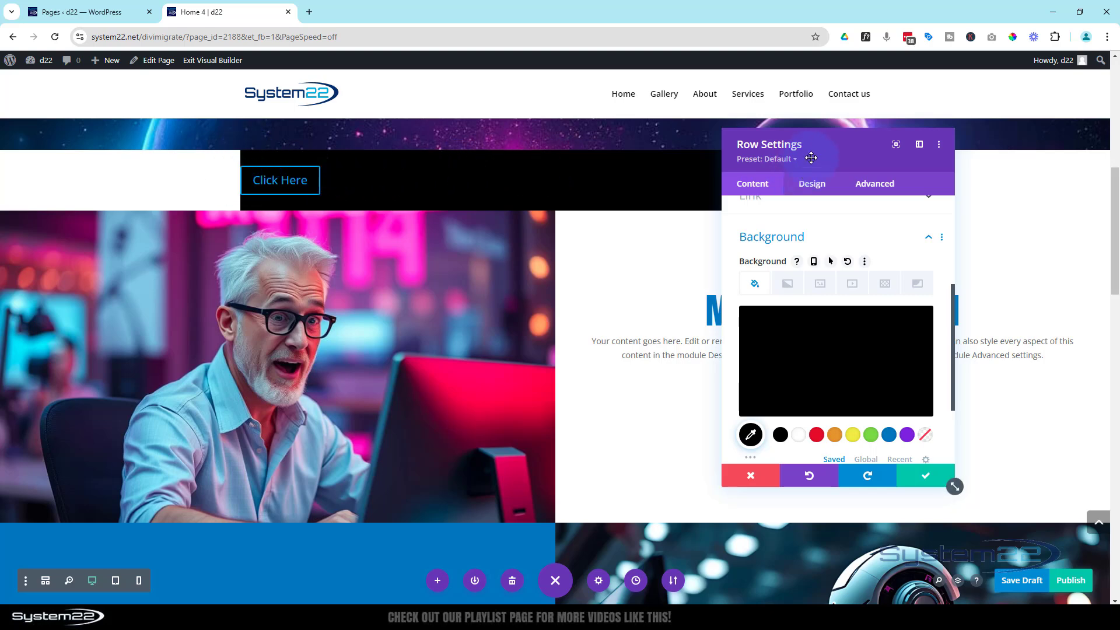
Step: Set the button row's width and max width to 100%
drag(811, 158, 701, 158)
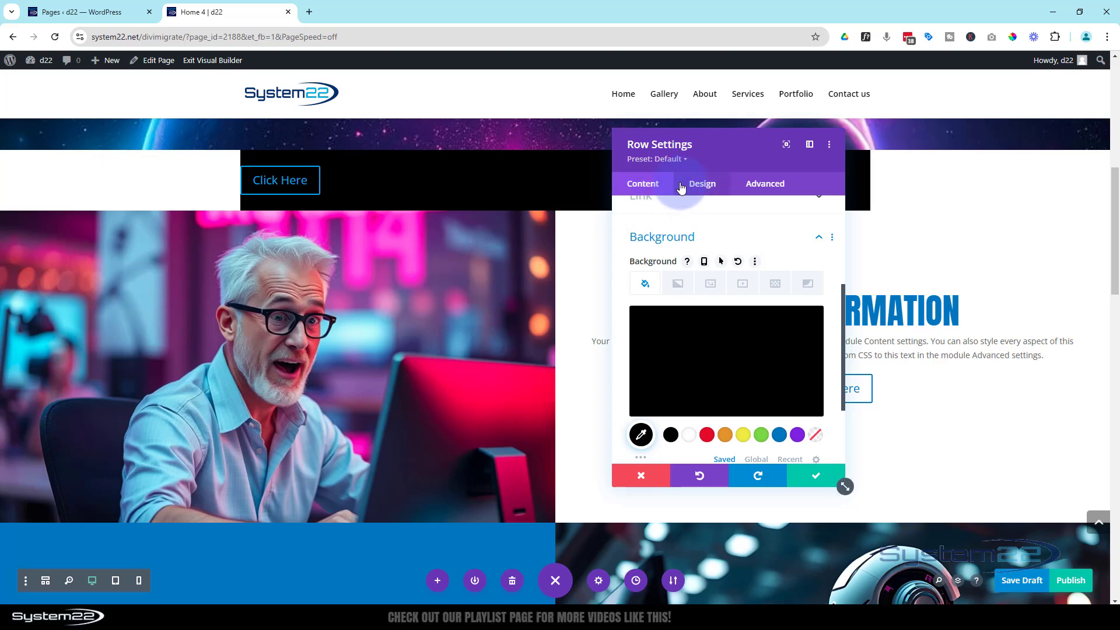
click(702, 183)
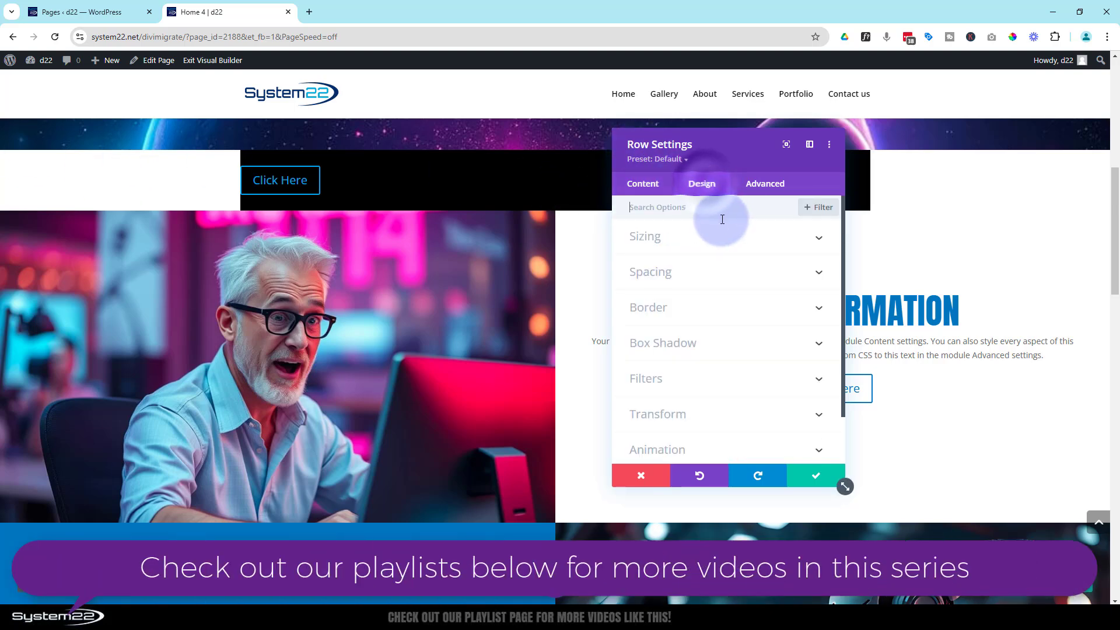
click(715, 236)
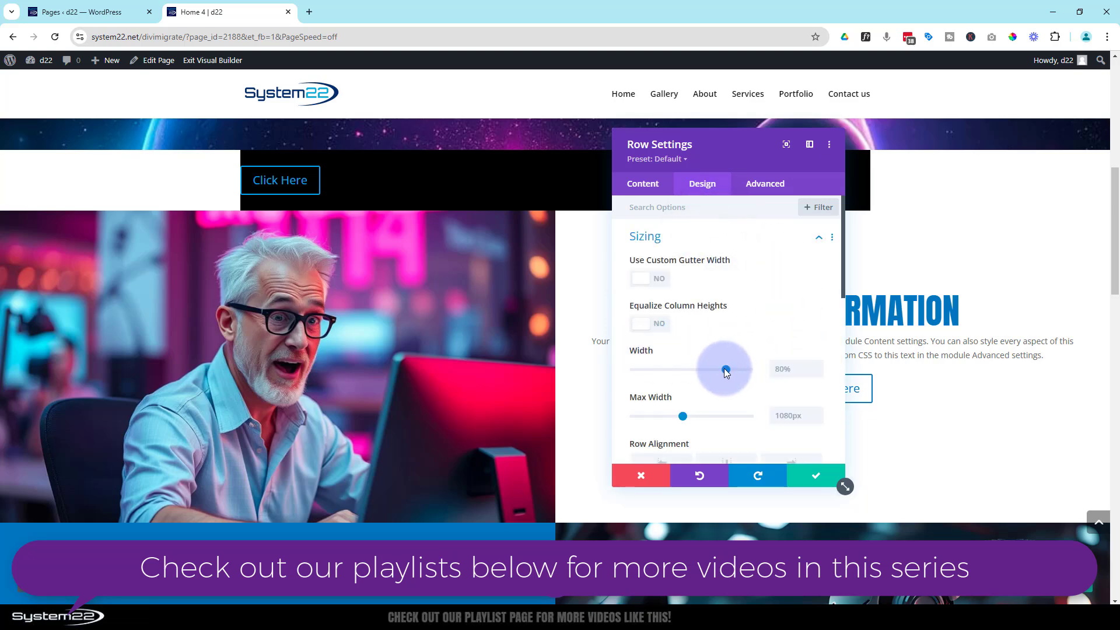
drag(726, 371, 763, 371)
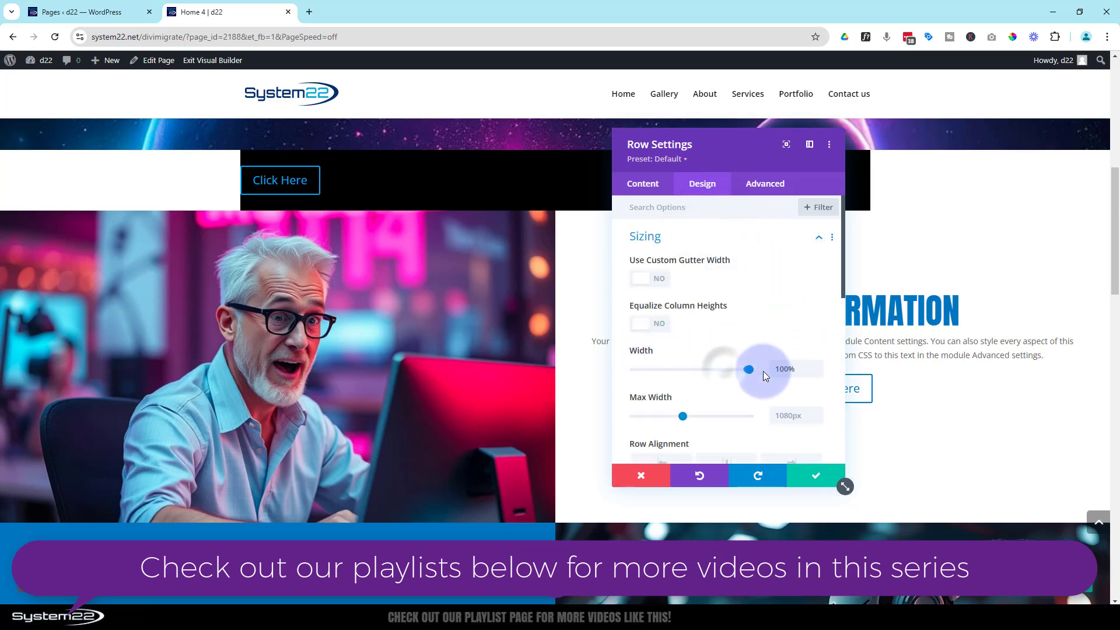
click(783, 418)
text(100%)
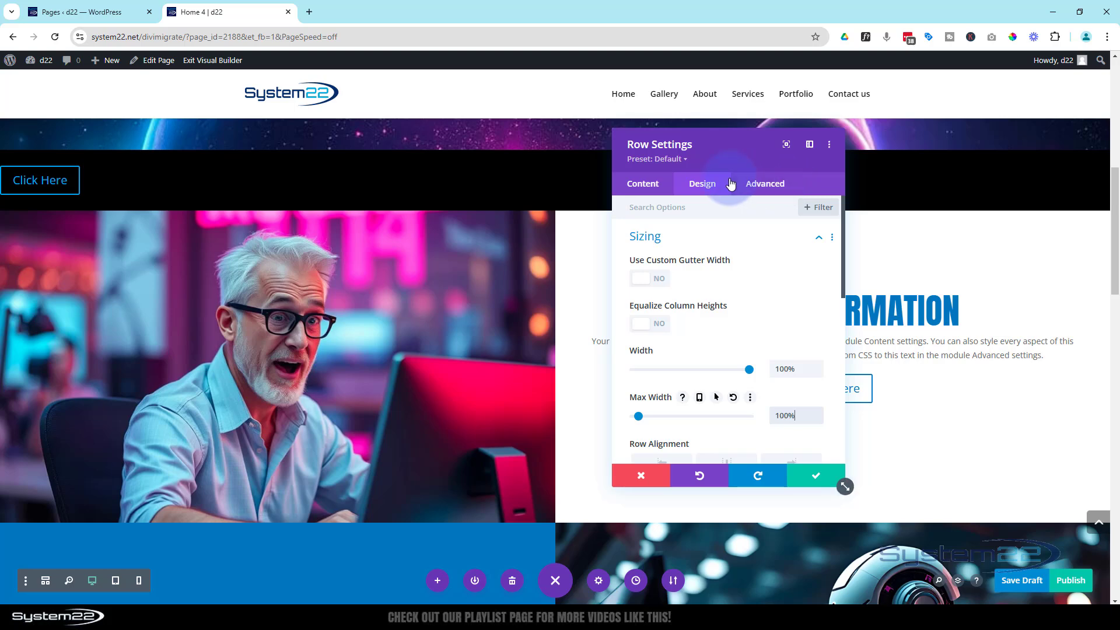
Step: Set the button row's top and bottom padding to 5px with the two values linked, and save the row settings
click(686, 237)
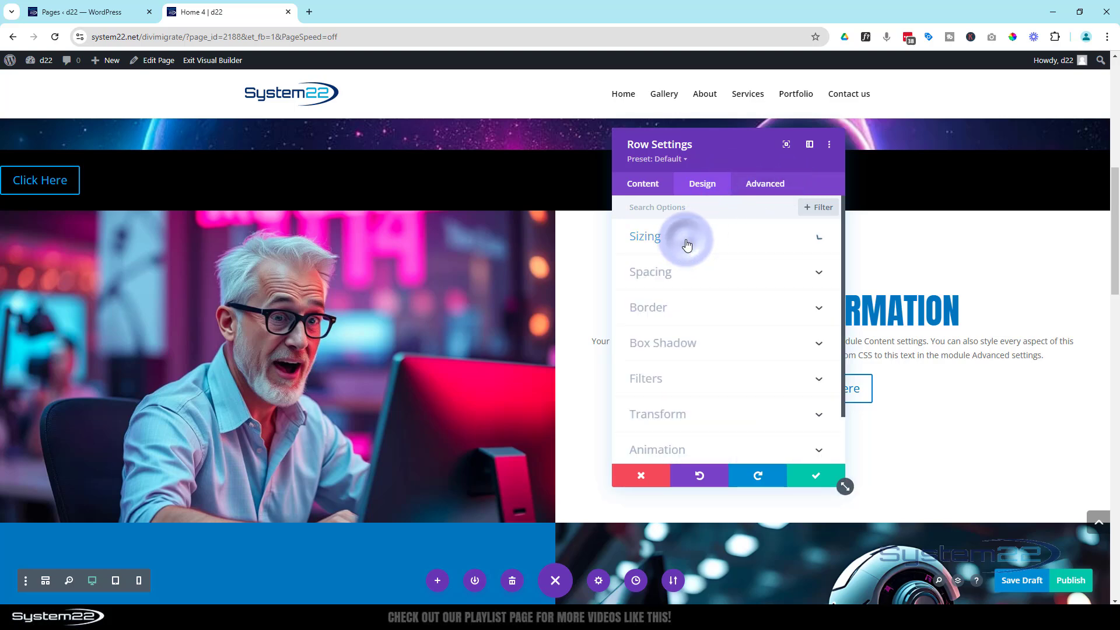
click(701, 282)
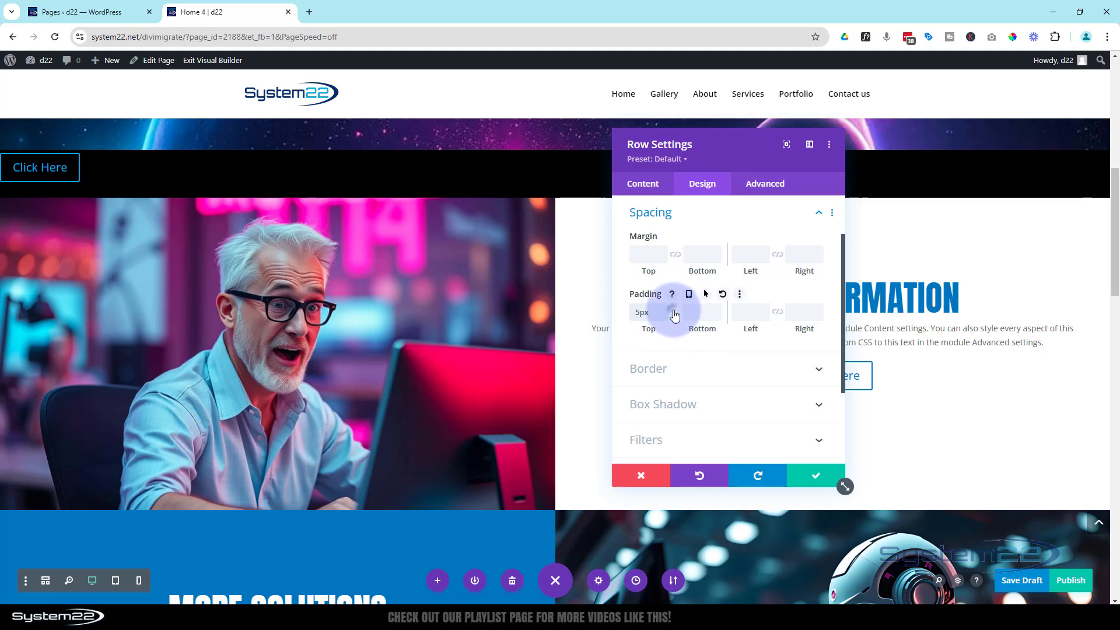
click(675, 314)
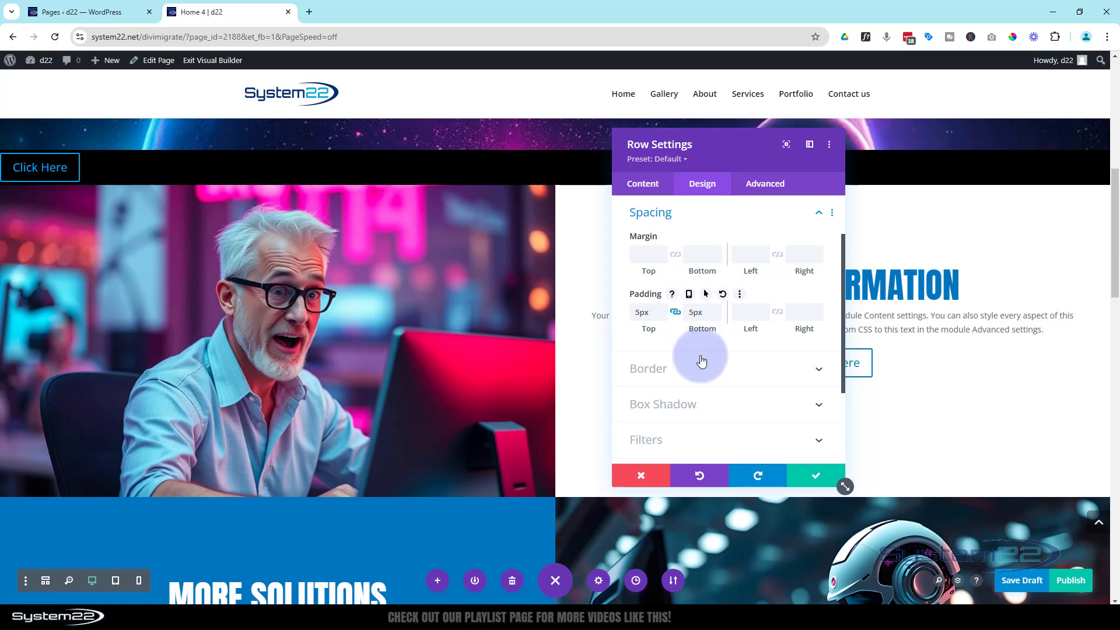
click(822, 479)
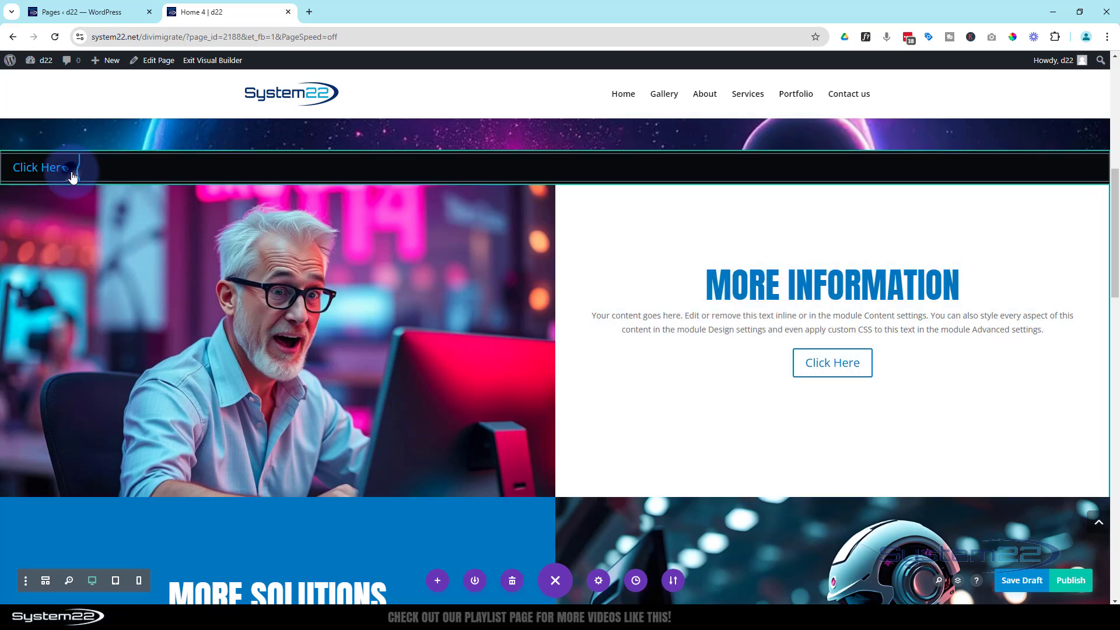
Step: Center-align the button in the black row
mouse_move(72, 177)
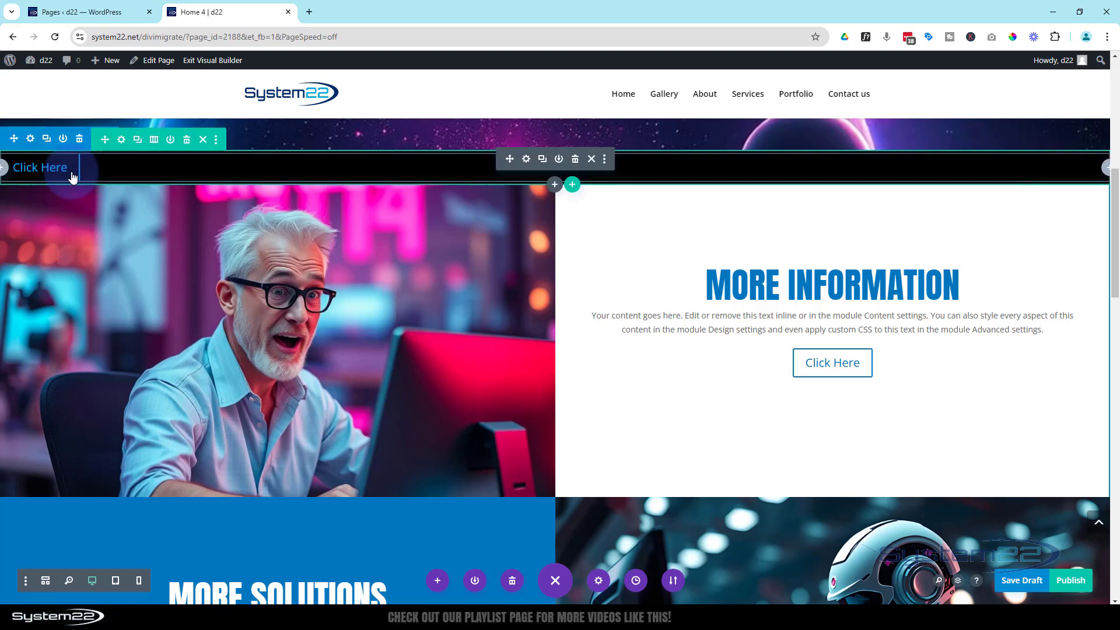
click(527, 161)
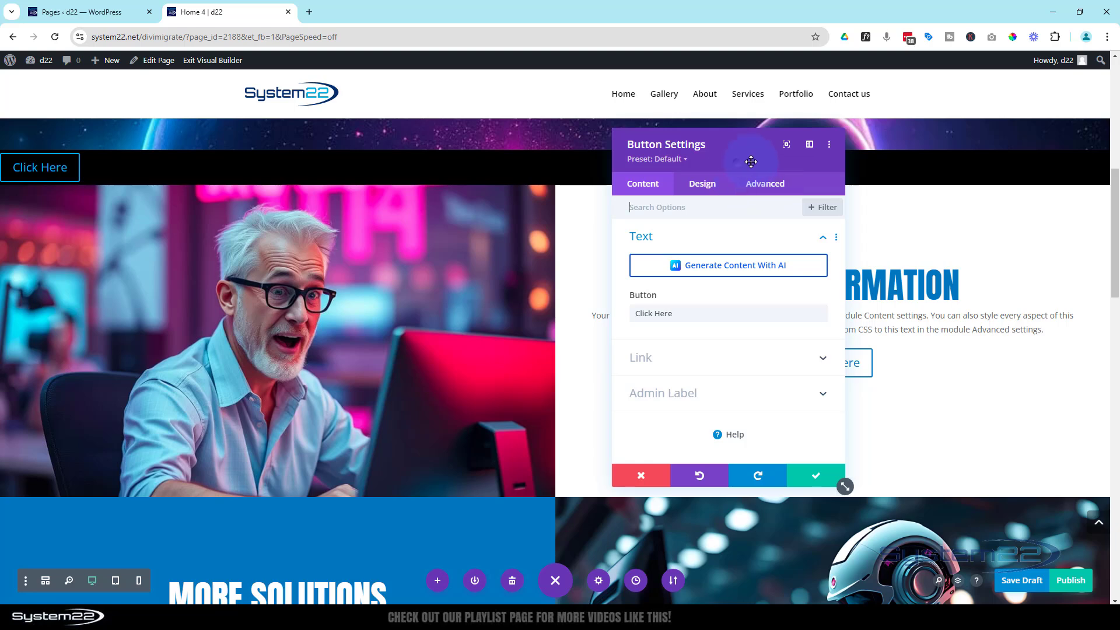
drag(752, 162, 960, 151)
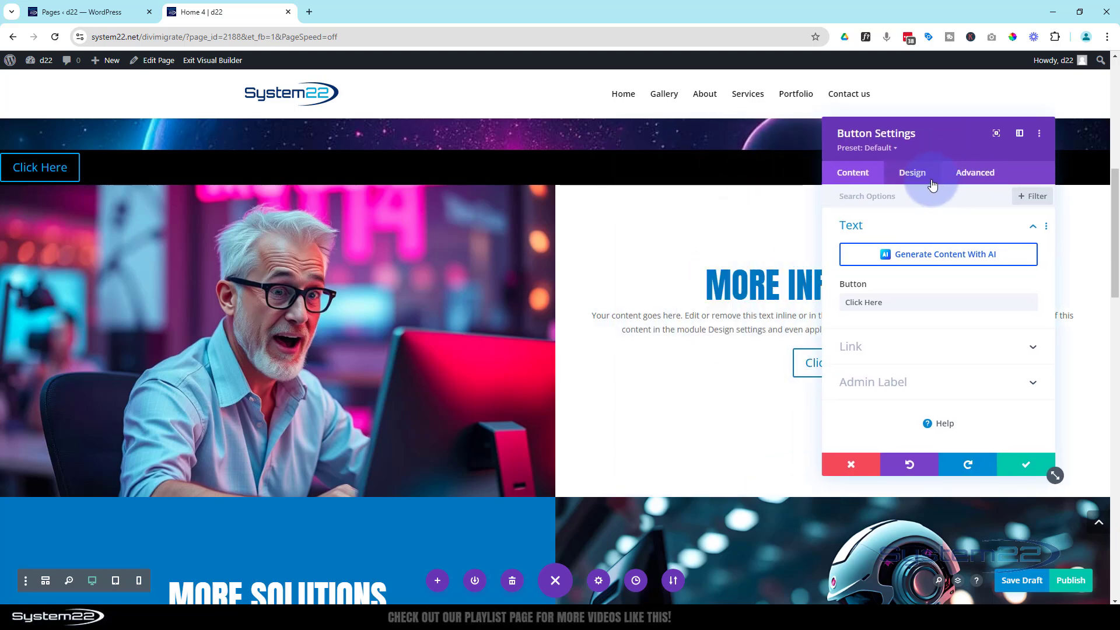
click(916, 181)
click(922, 227)
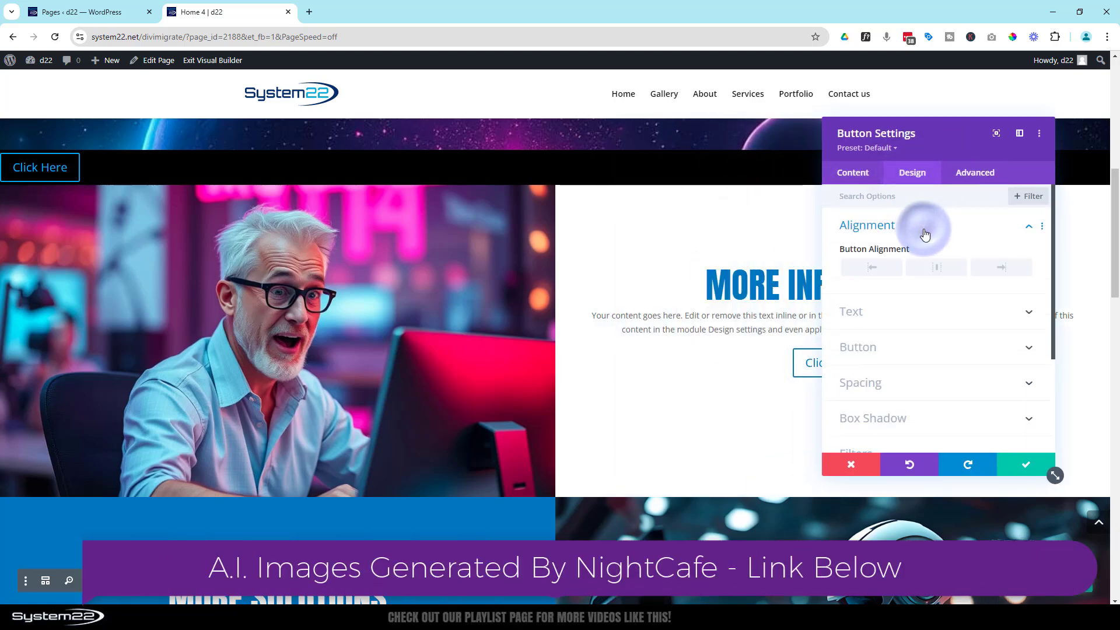
click(934, 268)
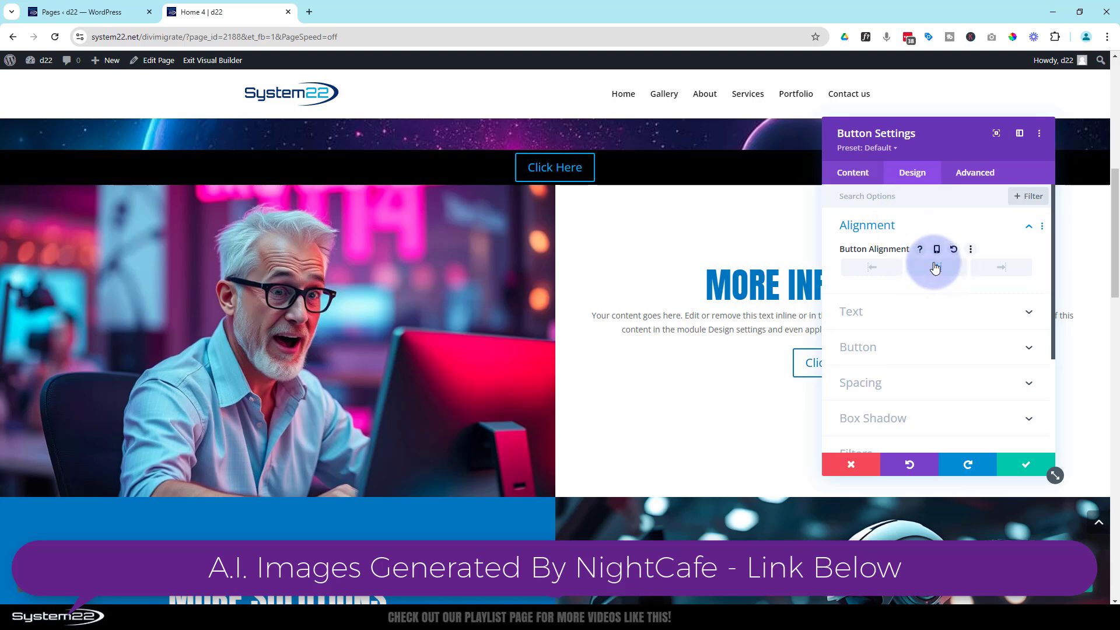
Step: Change the button's text to "Massive Sale On Today!"
click(852, 176)
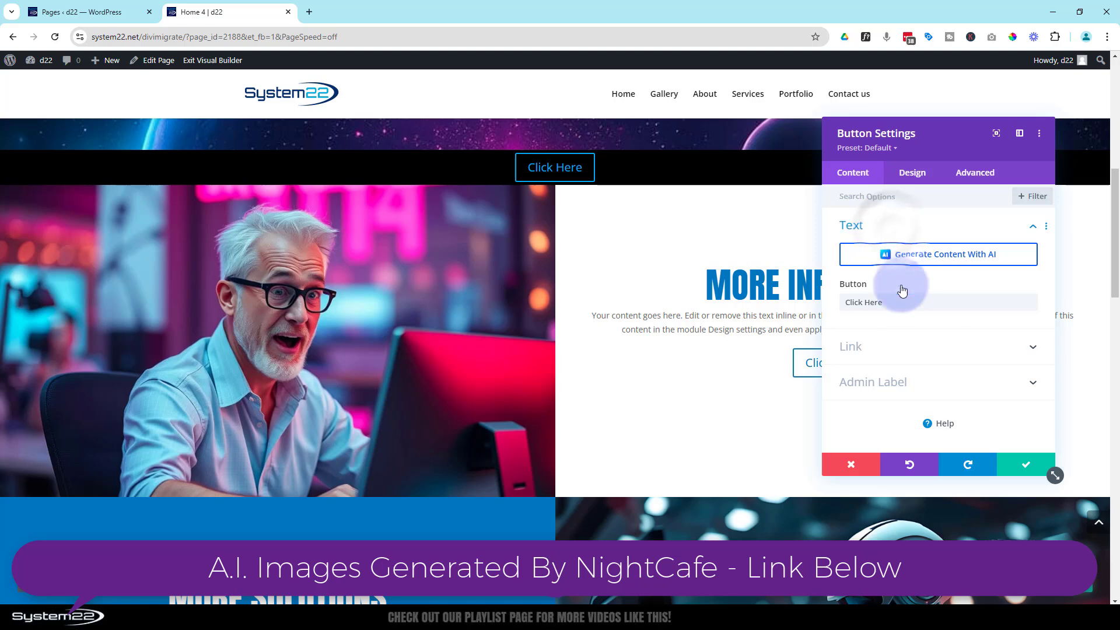
drag(893, 301, 831, 301)
text(Massi)
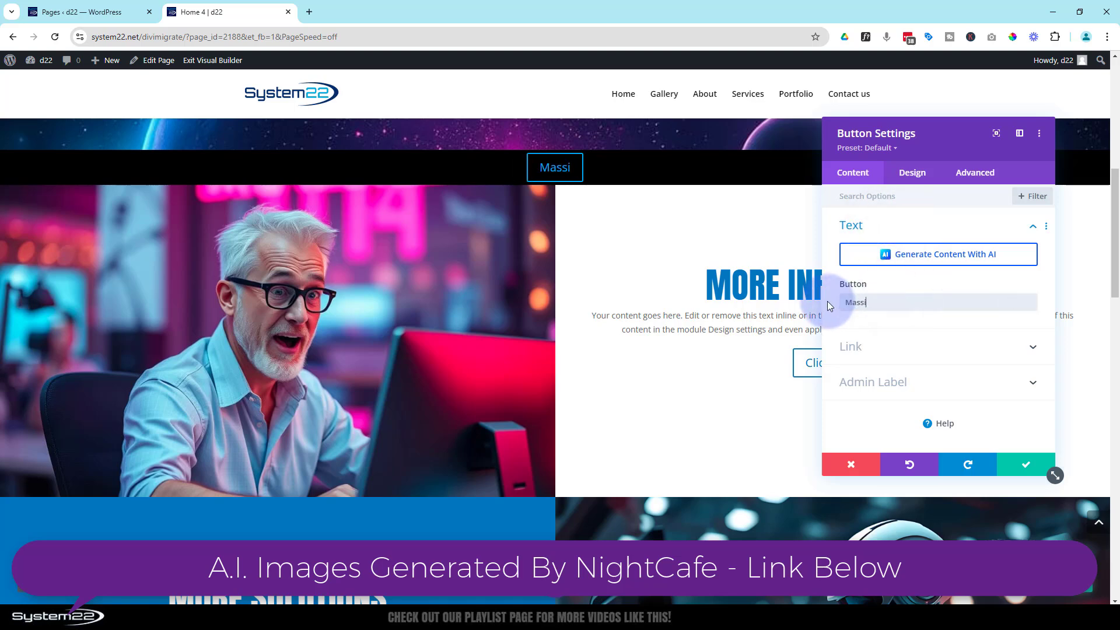
text(ve Sale O)
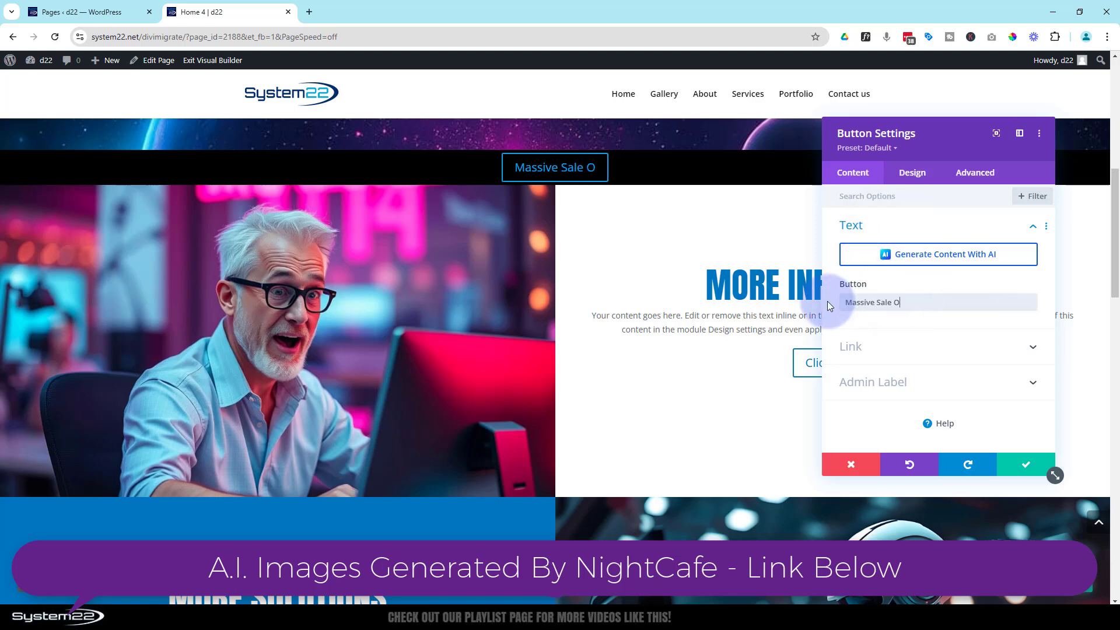
text(n Today!)
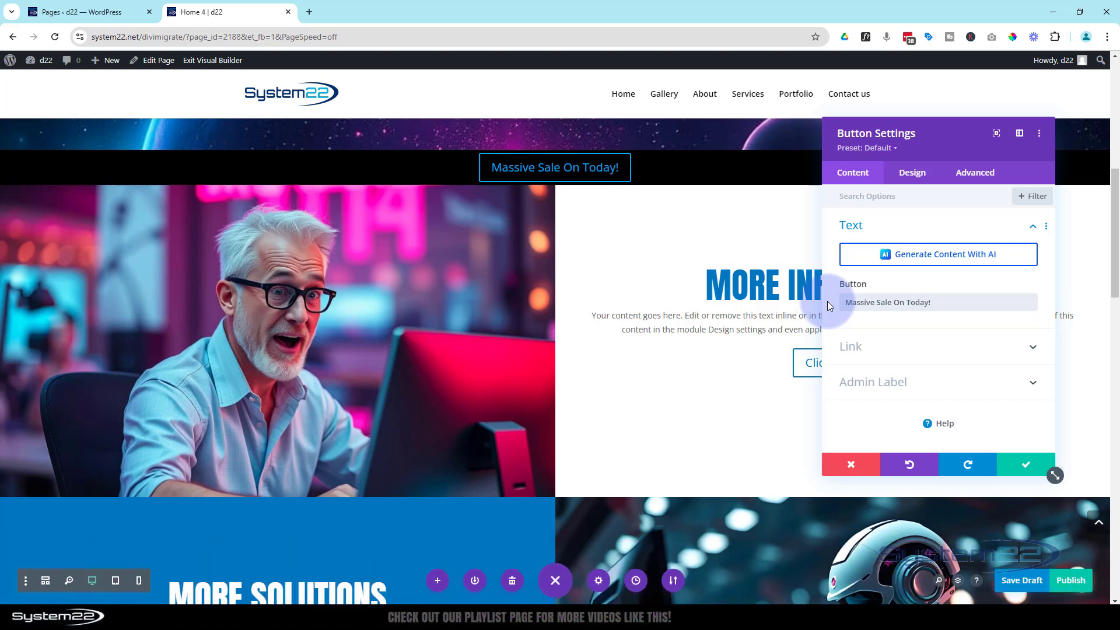
Step: Check the button's link URL setting and the available link target options without changing them
click(938, 348)
click(845, 291)
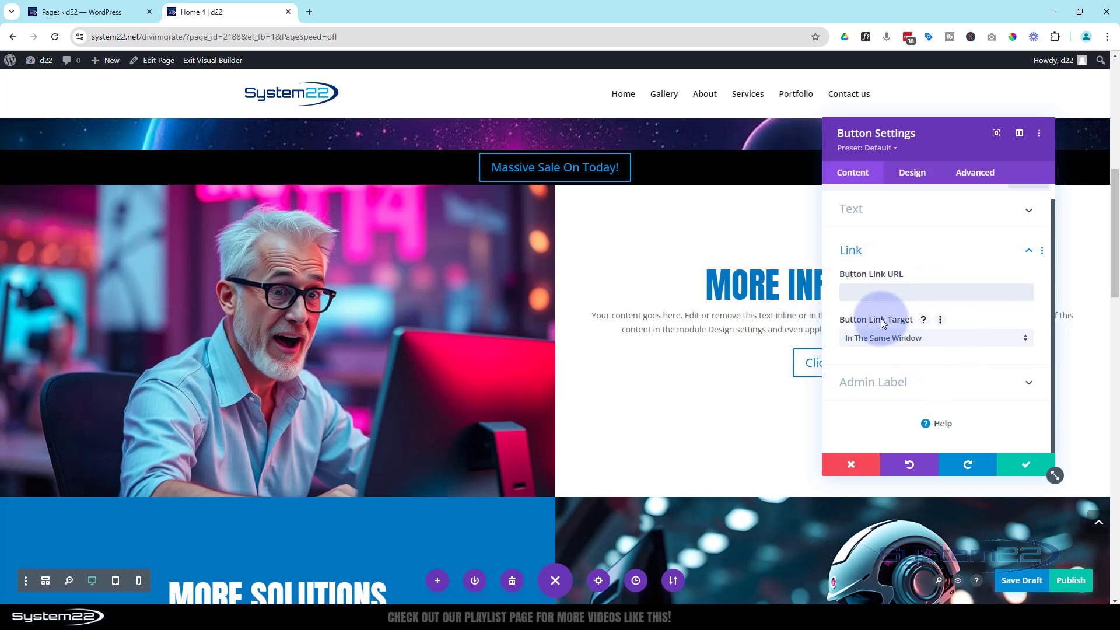
click(906, 344)
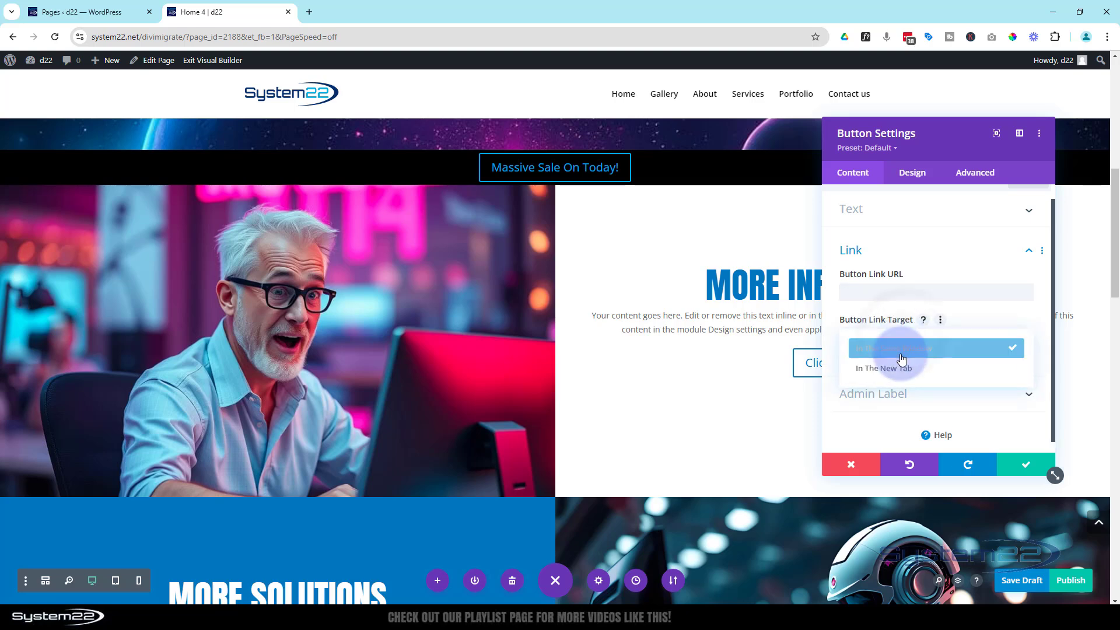
click(831, 350)
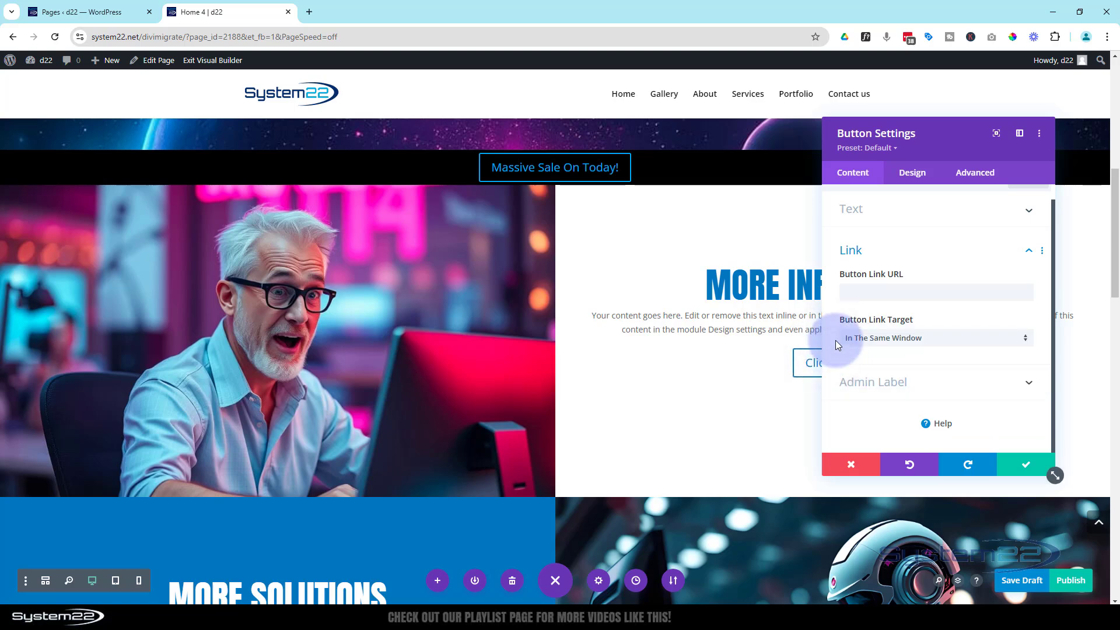
click(907, 192)
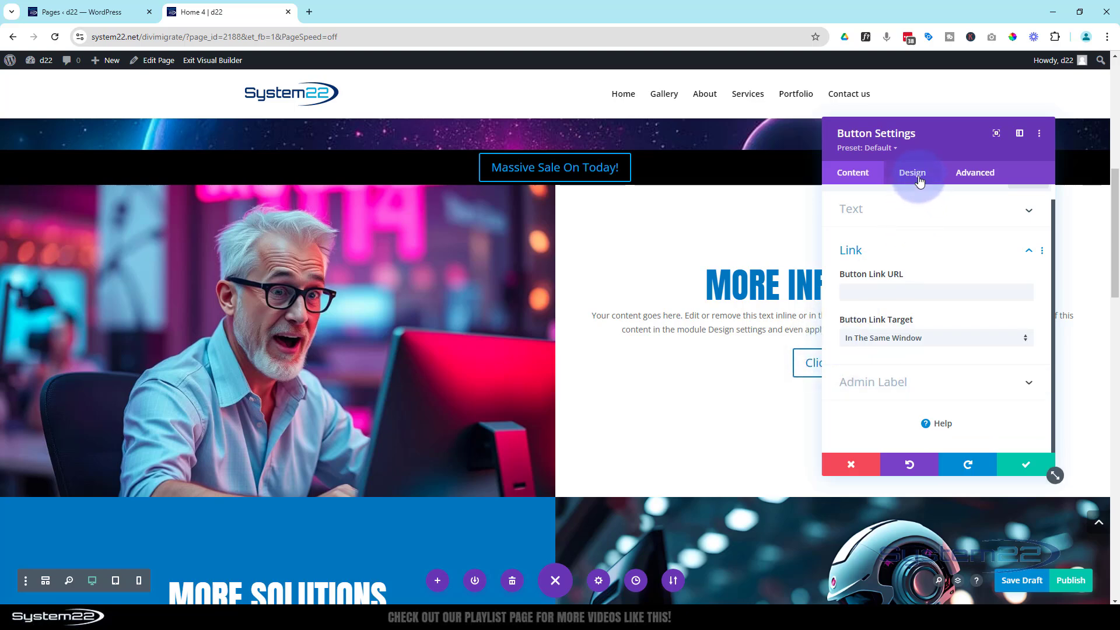
Step: Enable custom styles for the sale button and set its text color to white (#ffffff)
click(914, 173)
click(908, 296)
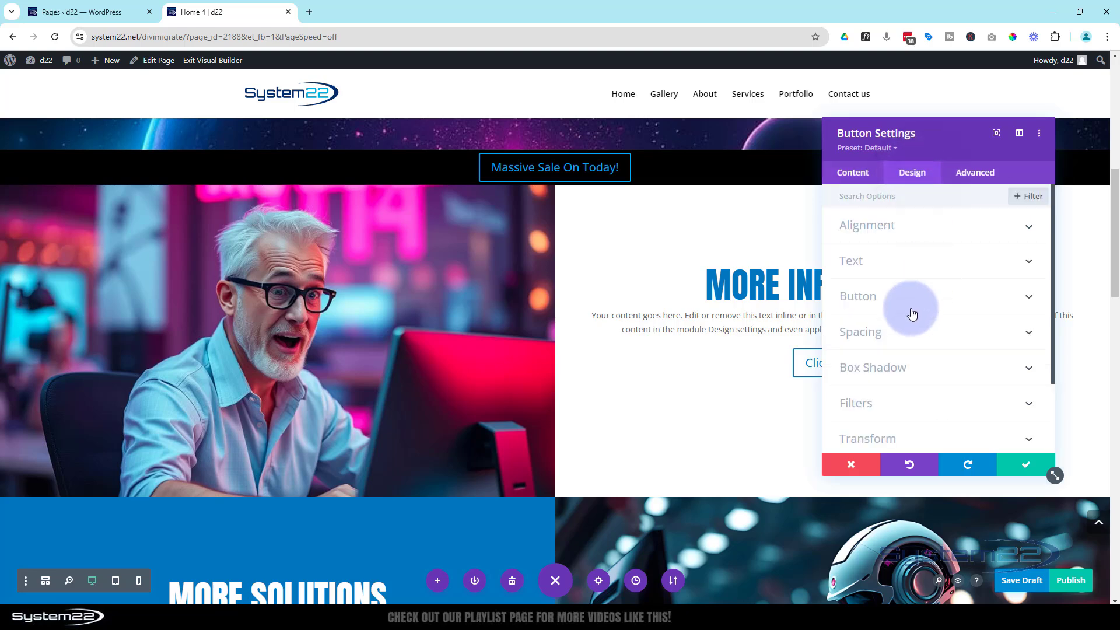
click(870, 253)
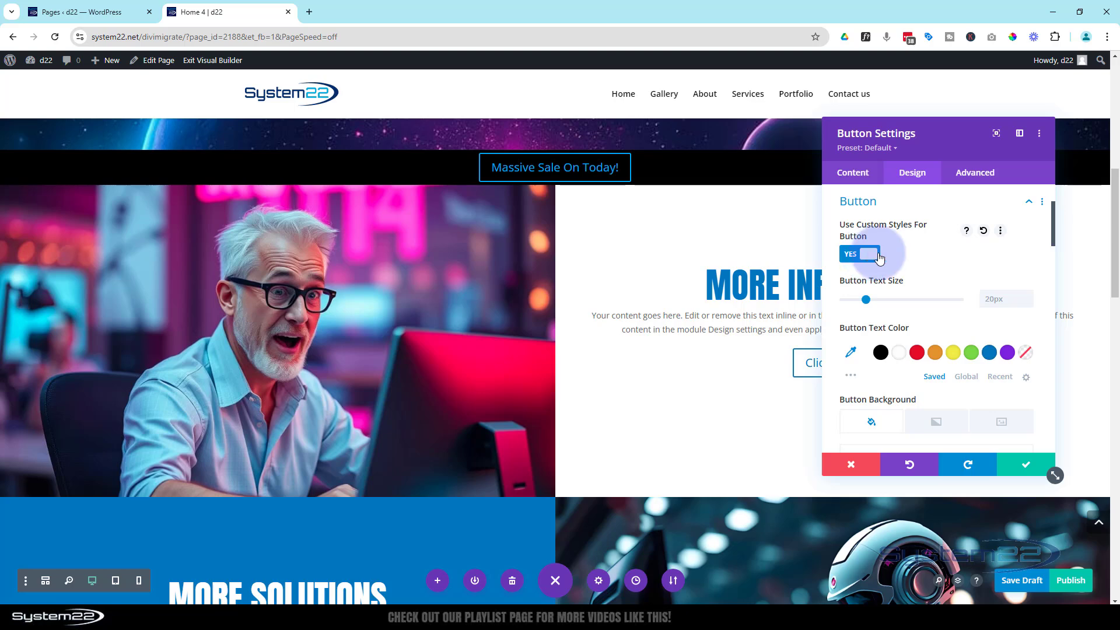
click(915, 332)
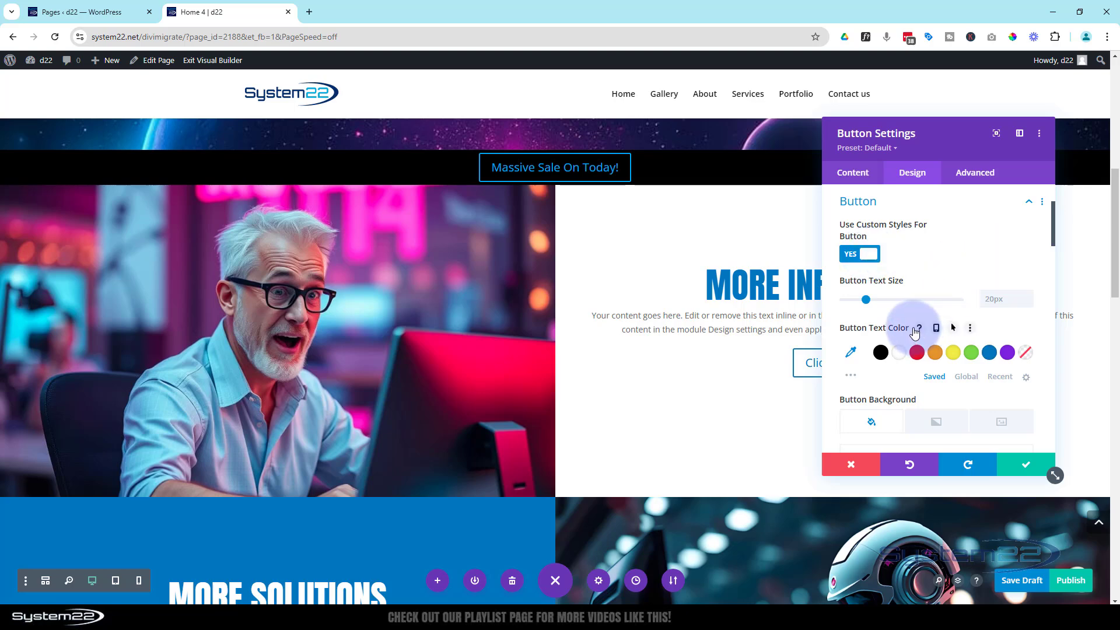
click(899, 353)
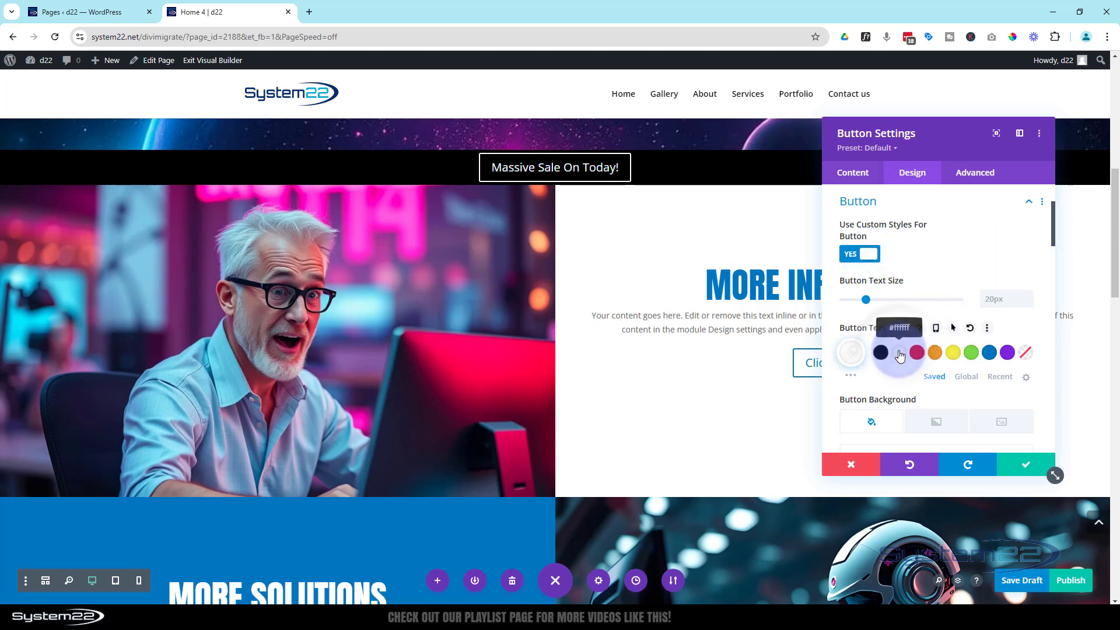
Step: Set the sale button's background and border color to red (#e02b20)
scroll(899, 330, down, 3)
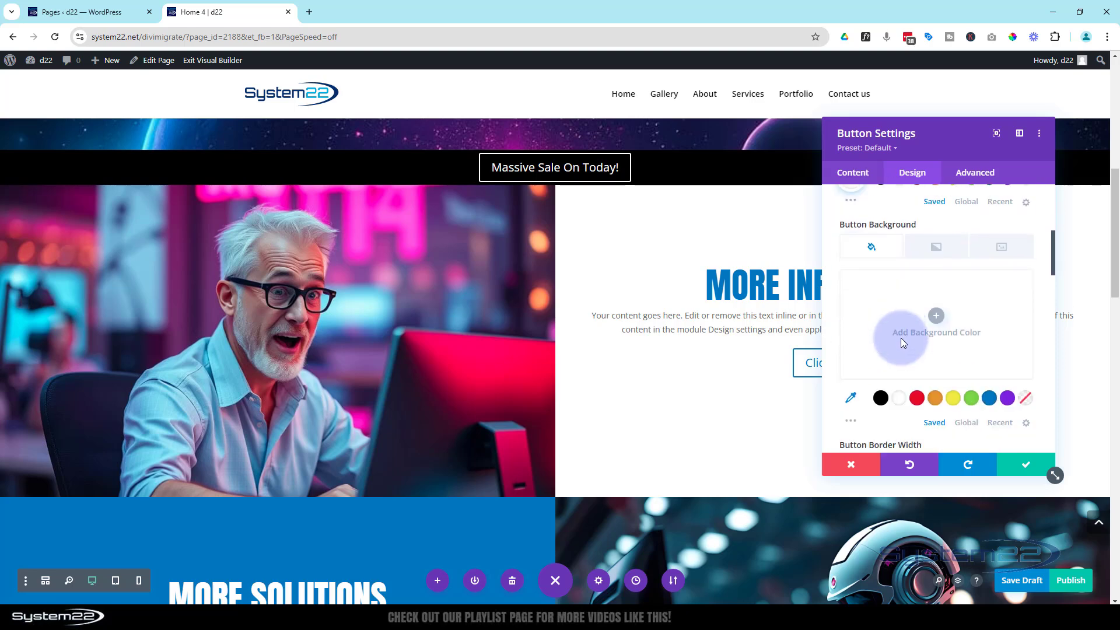
click(918, 400)
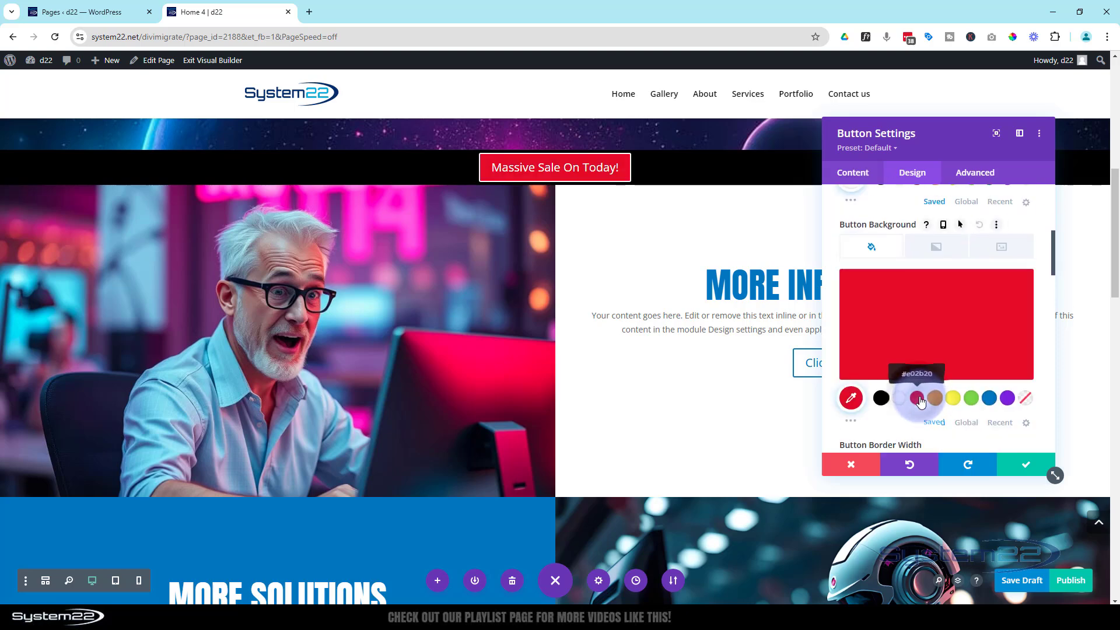
scroll(901, 385, down, 2)
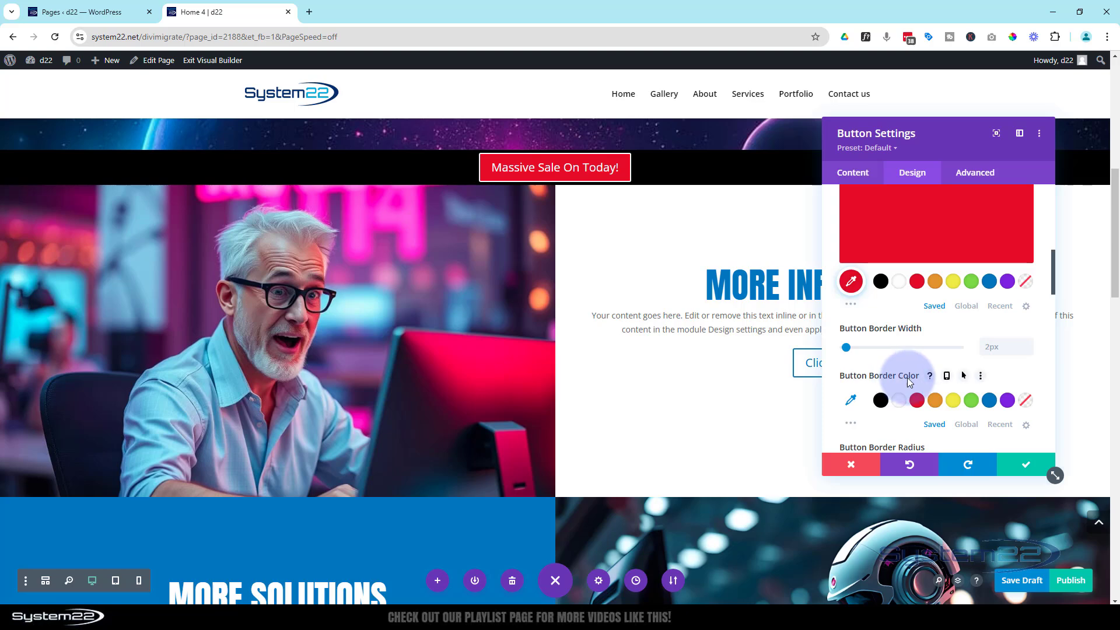
click(918, 401)
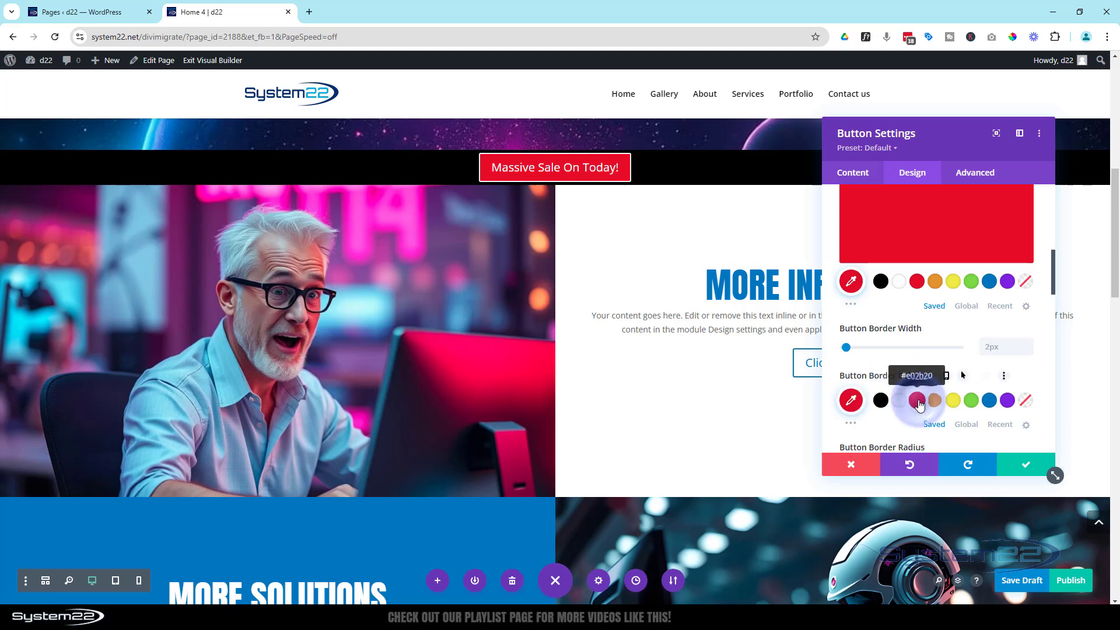
Step: Round the sale button's corners with a 20px border radius
scroll(917, 398, down, 2)
scroll(915, 394, down, 1)
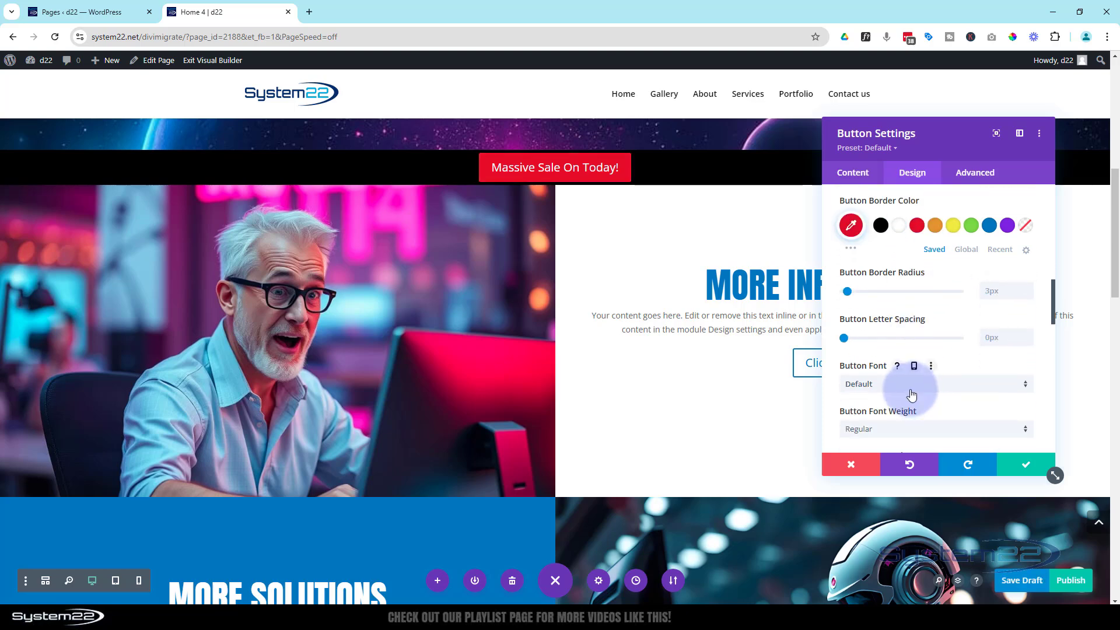
click(994, 293)
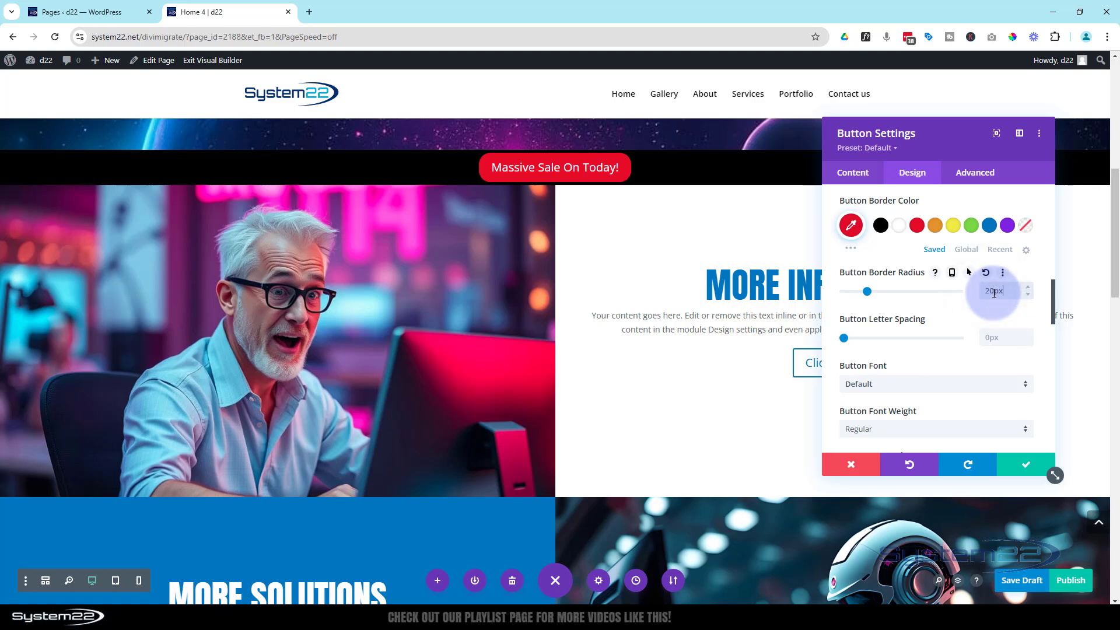
Step: Set the button's font weight to Semi Bold and make its text uppercase
scroll(933, 357, down, 1)
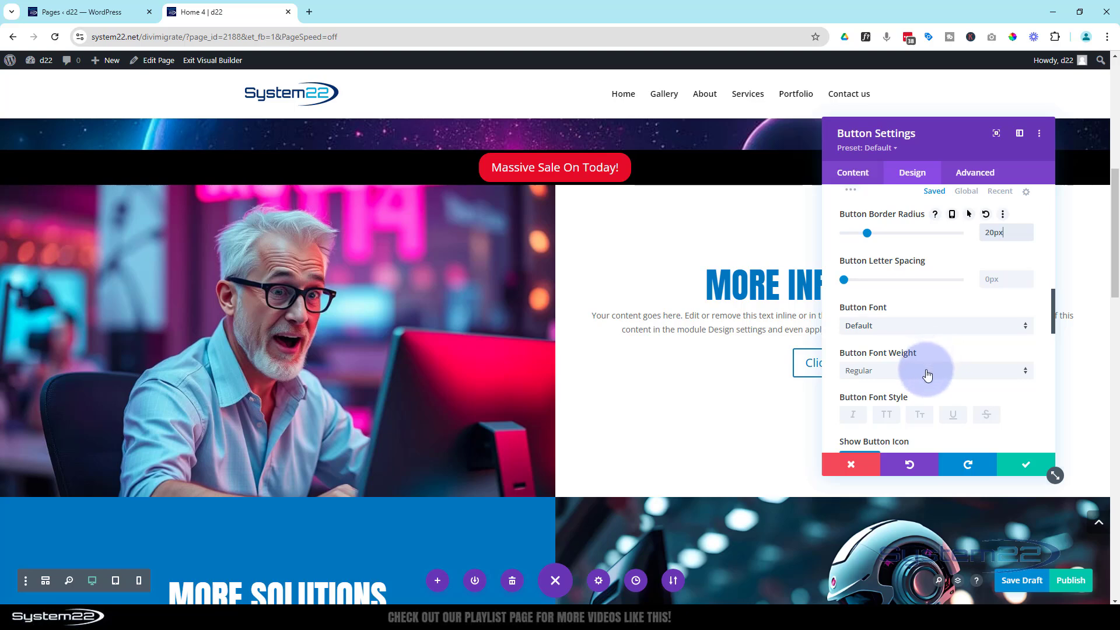
click(928, 374)
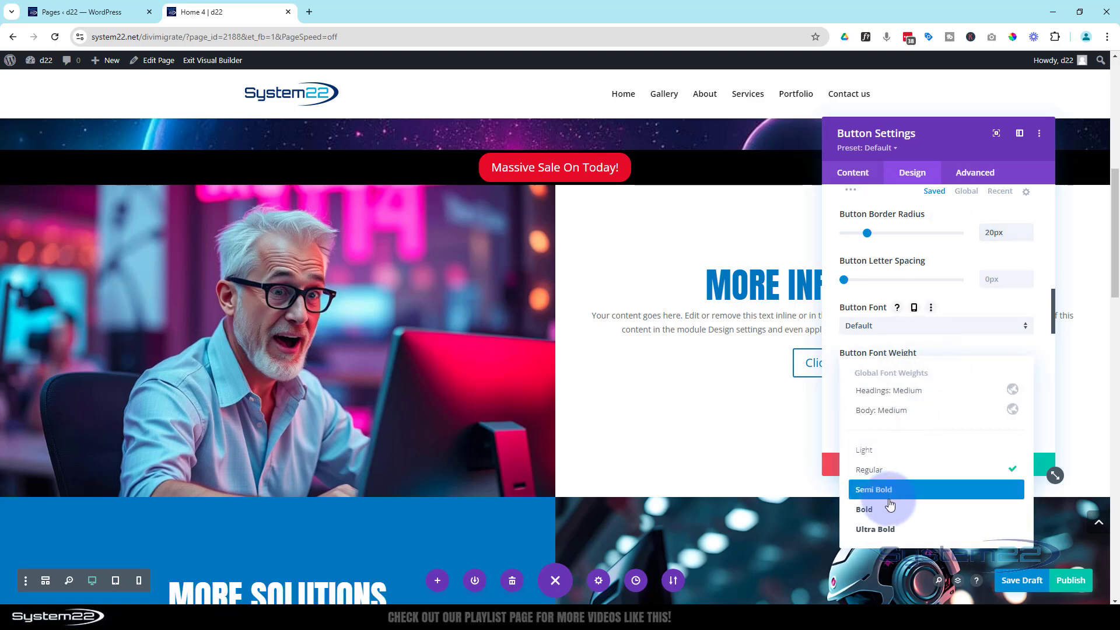
click(890, 498)
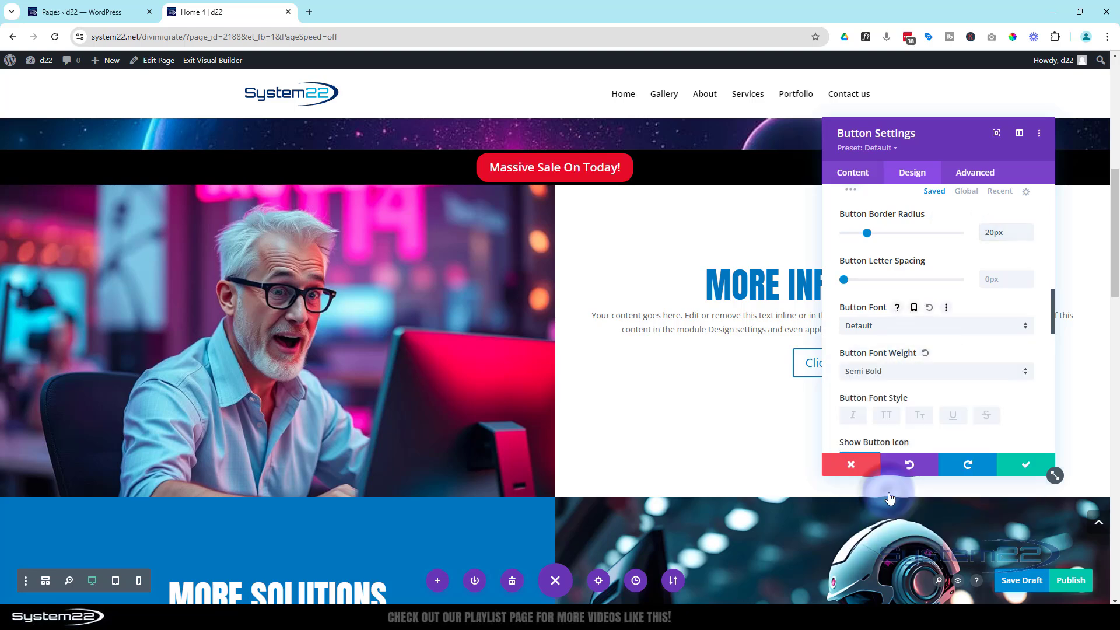
click(885, 418)
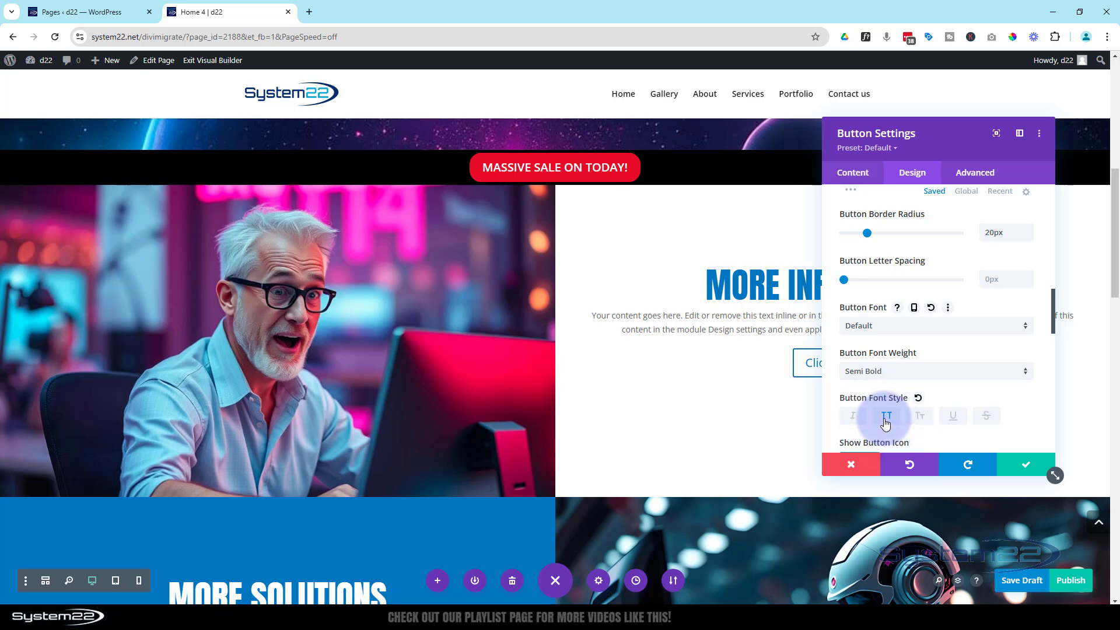
Step: Search the button icons for "sale" and choose the solid double tag icon
scroll(888, 418, down, 3)
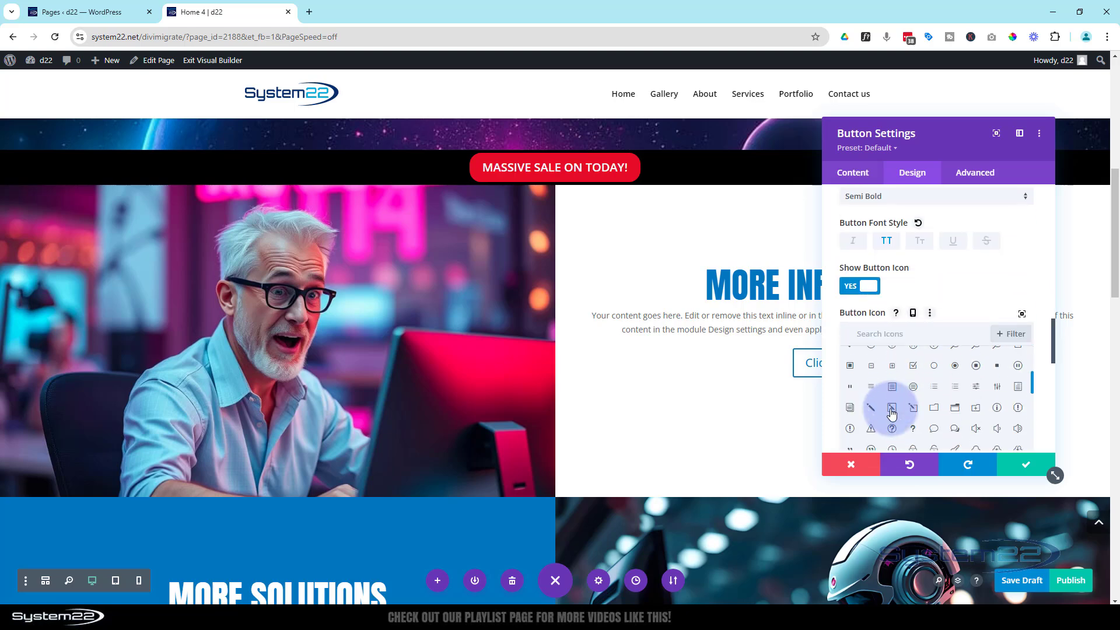
click(867, 333)
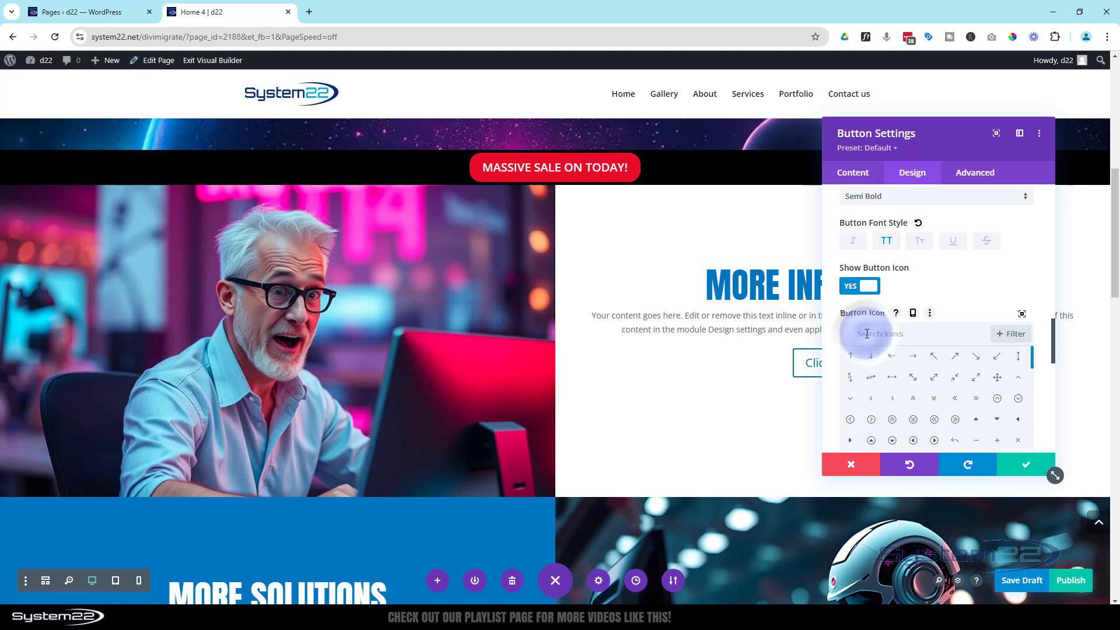
text(sale)
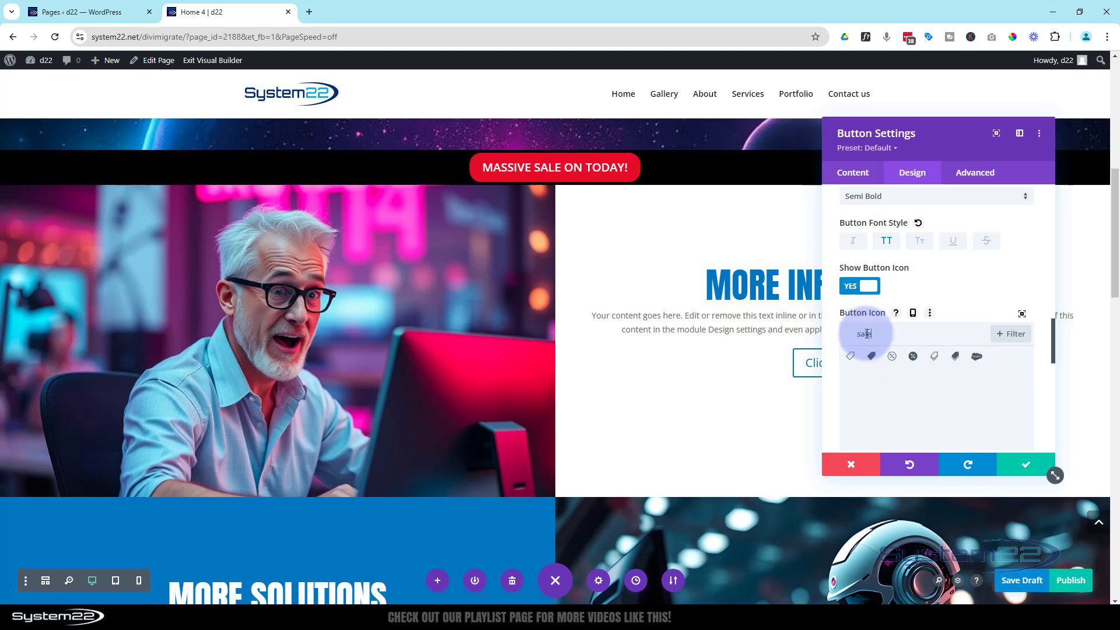
click(956, 357)
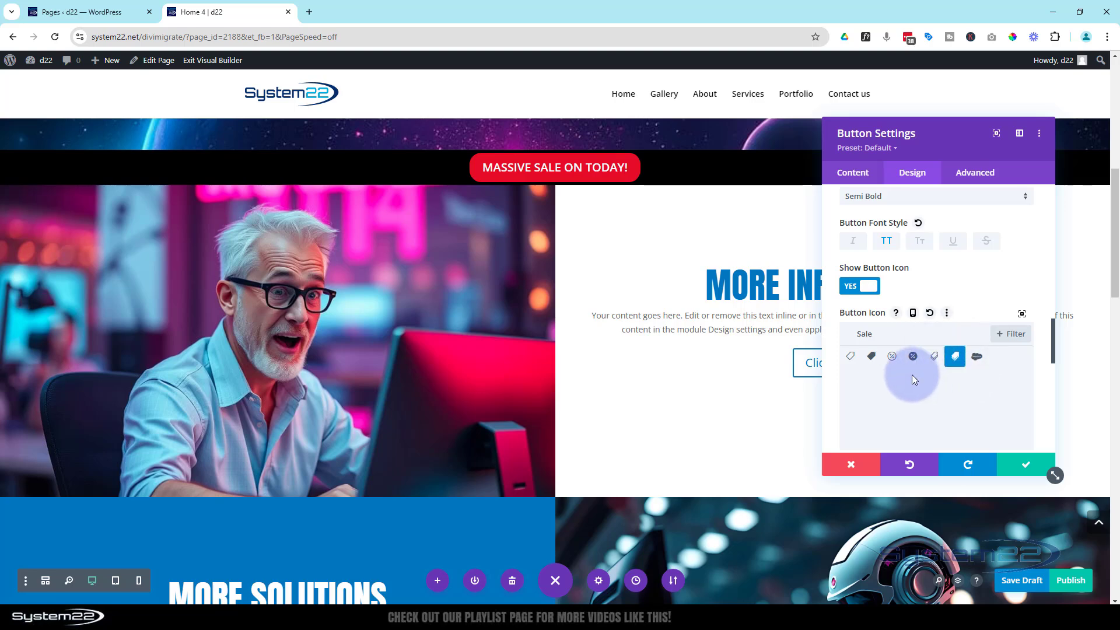
Step: Turn off Only Show Icon On Hover for the button and apply the first text shadow preset to its text
scroll(912, 374, down, 2)
scroll(913, 376, down, 2)
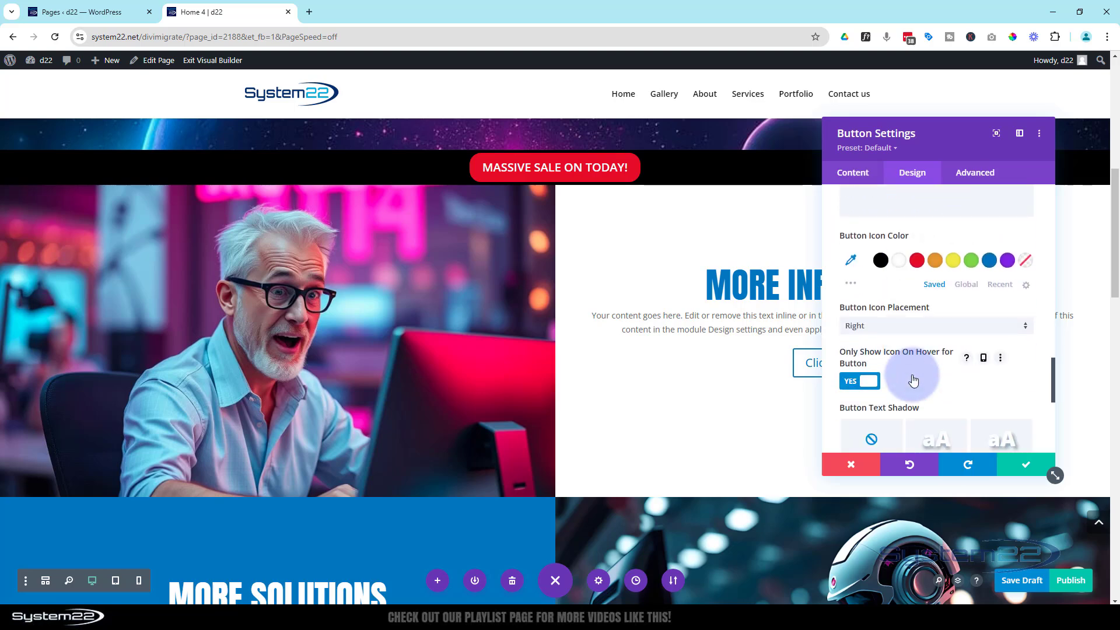
click(858, 382)
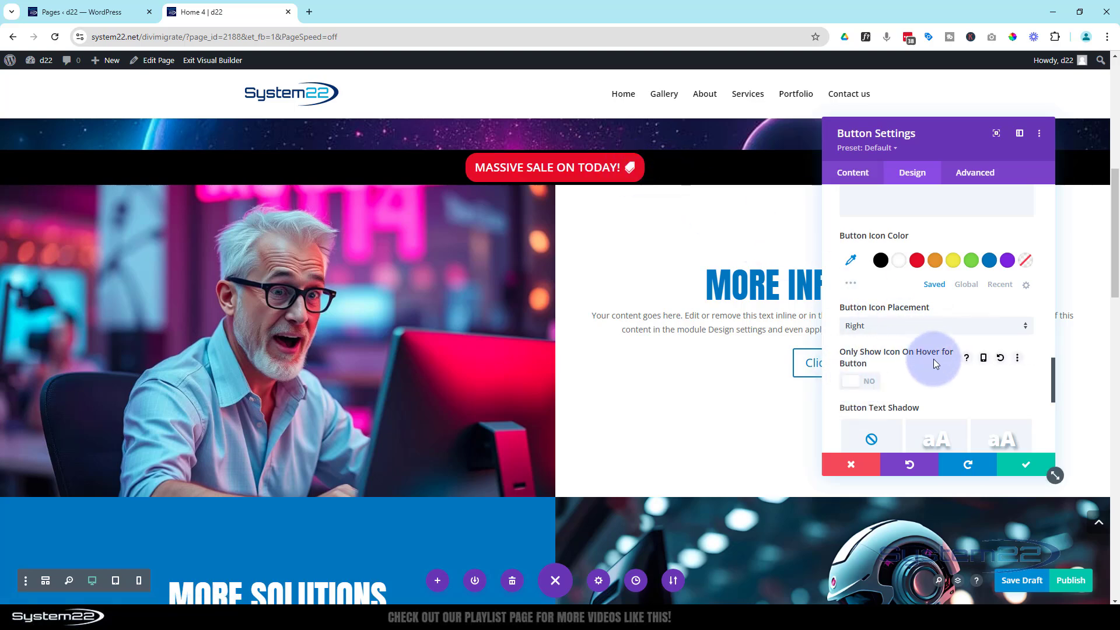
scroll(933, 358, down, 3)
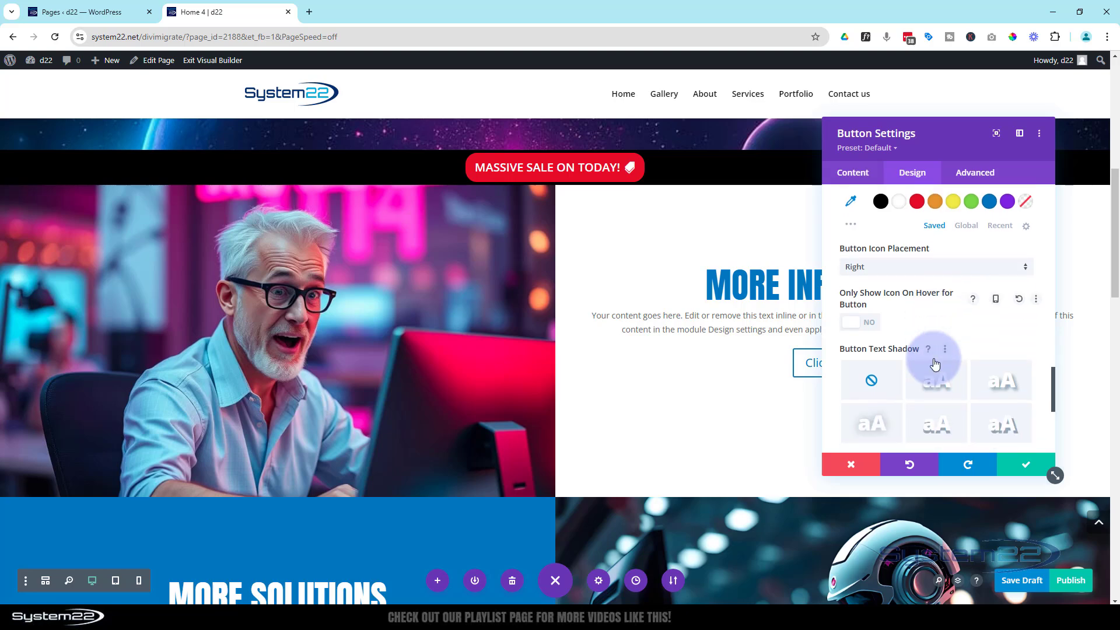
click(938, 267)
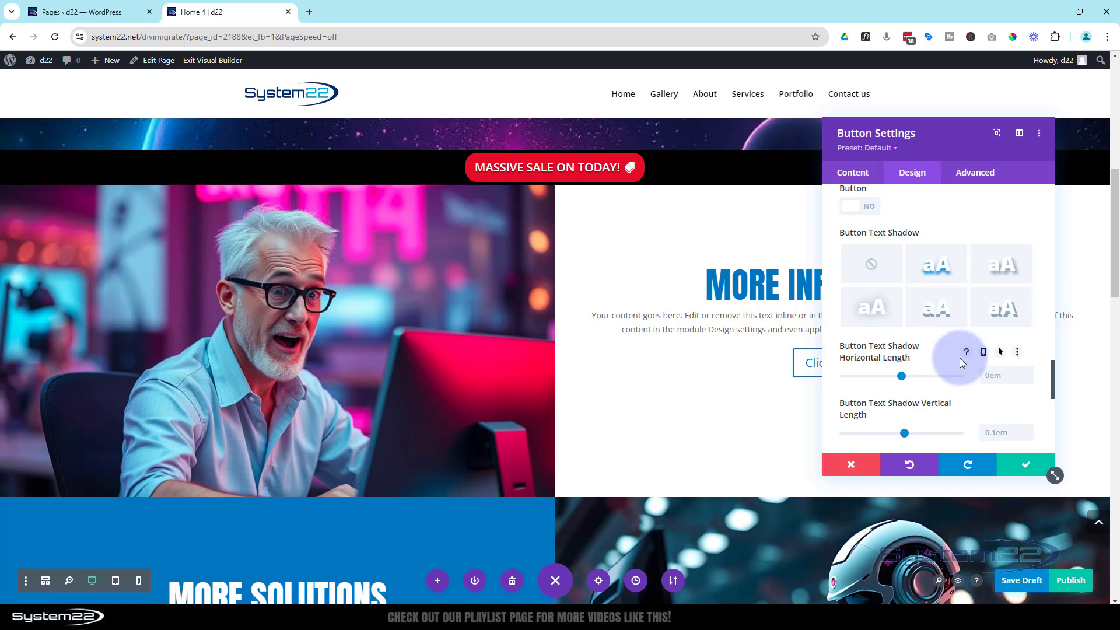
Step: Widen the button with linked left and right padding, trying 15% first and settling on 10%
scroll(945, 342, down, 5)
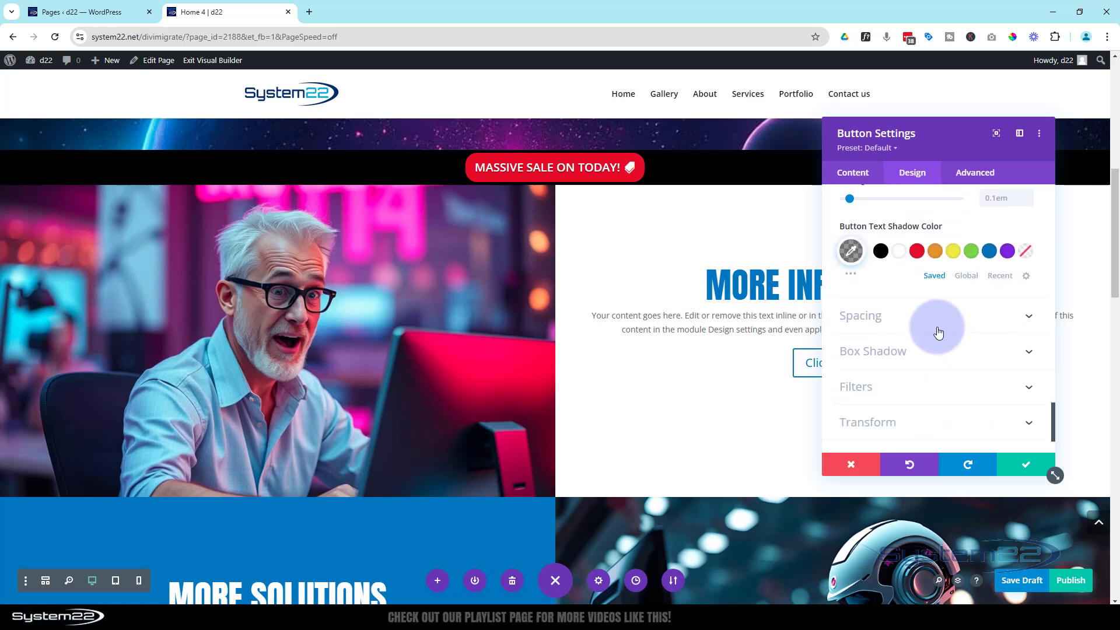
click(936, 326)
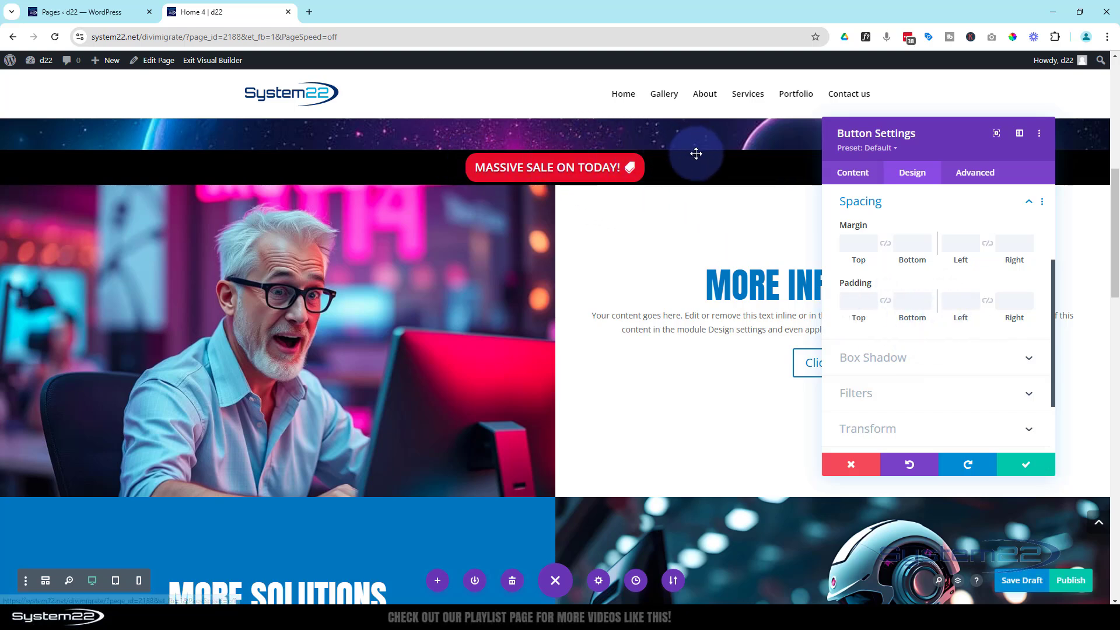
click(954, 299)
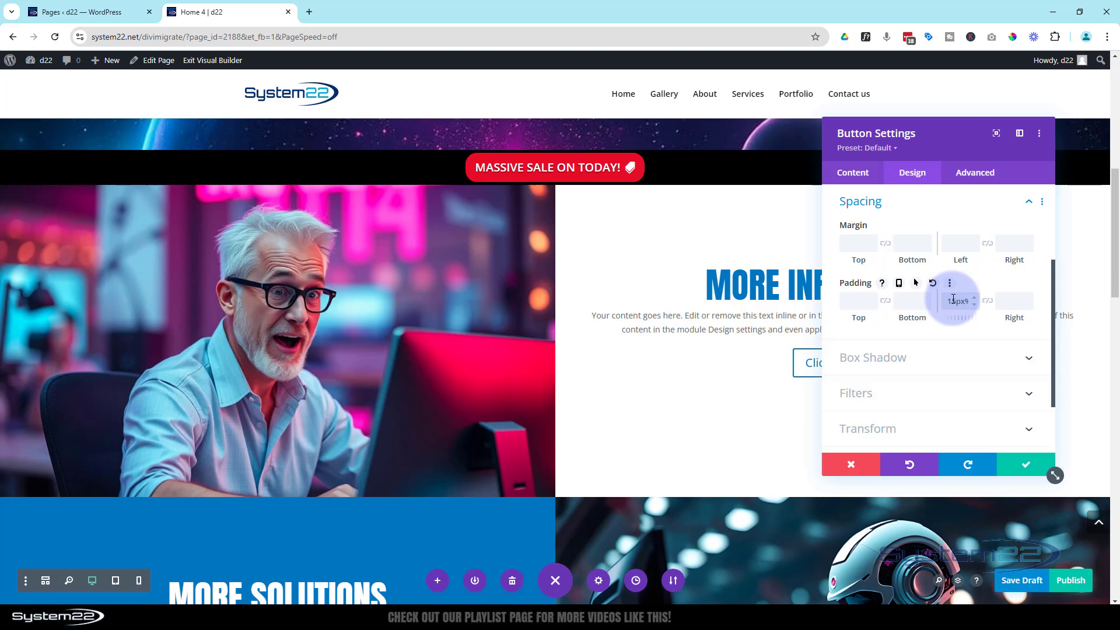
text(%)
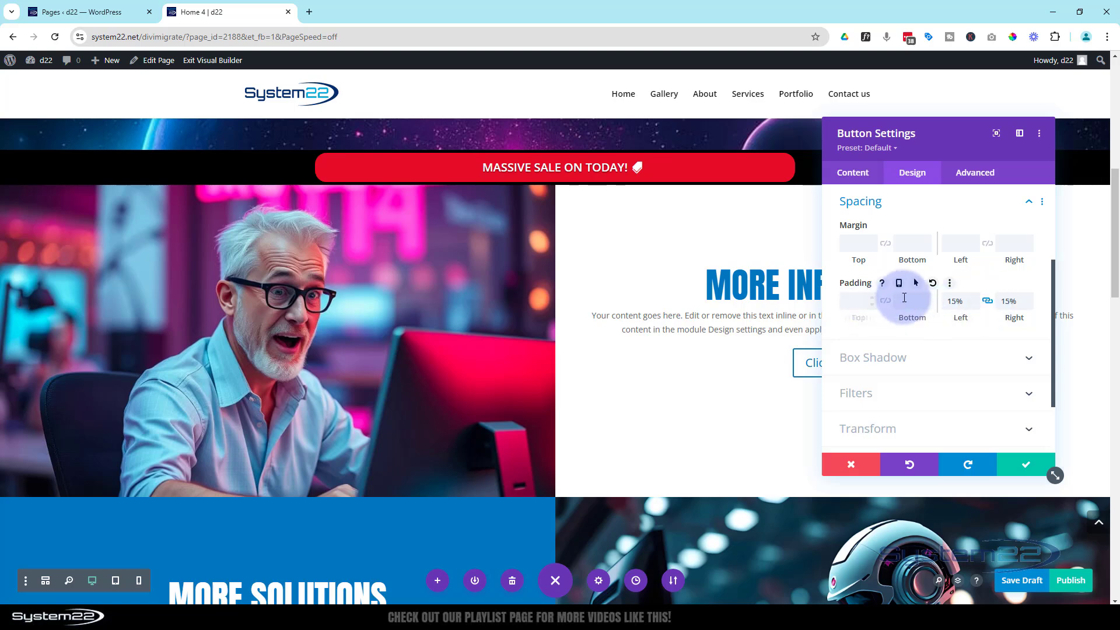
text(10)
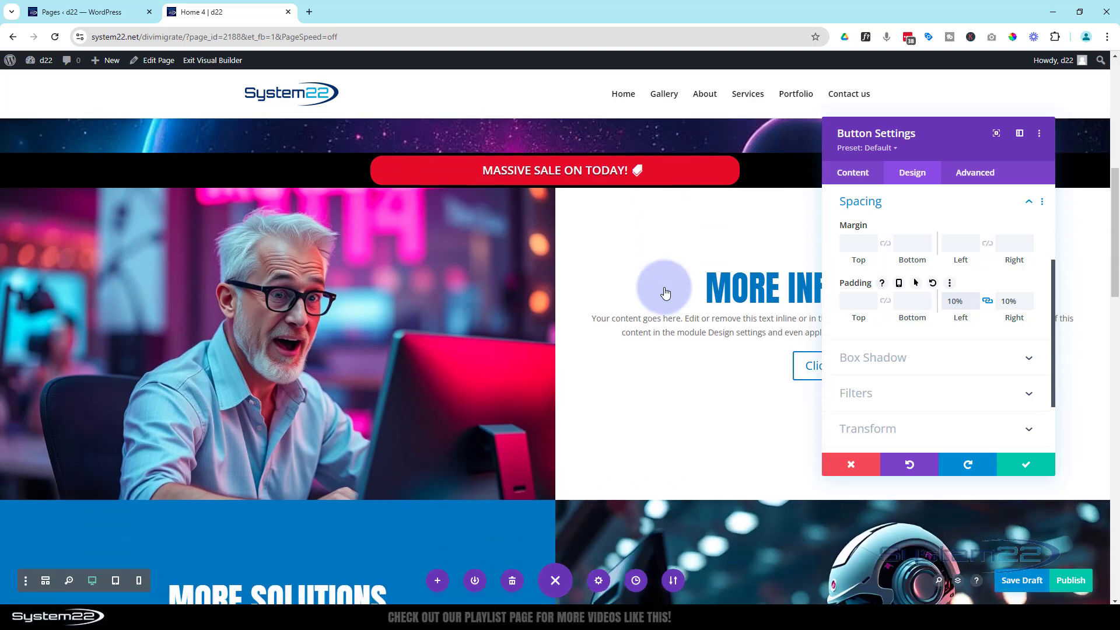
Step: Examine how the sale row behaves as the page moves from the hero section down to the footer and back
scroll(665, 292, down, 1)
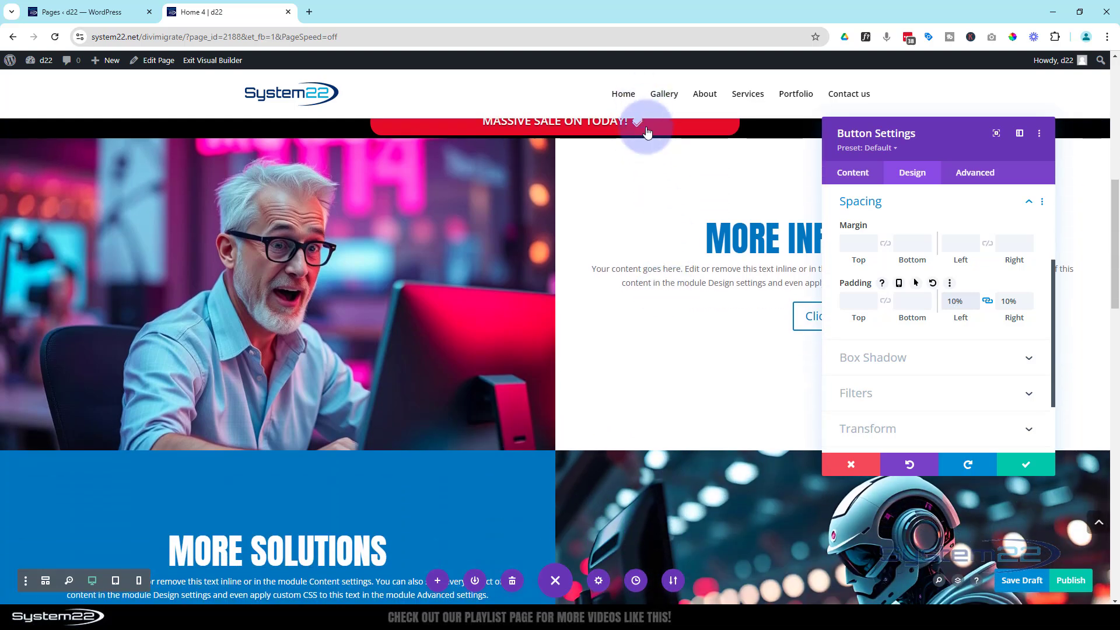
scroll(647, 128, down, 3)
scroll(646, 131, down, 4)
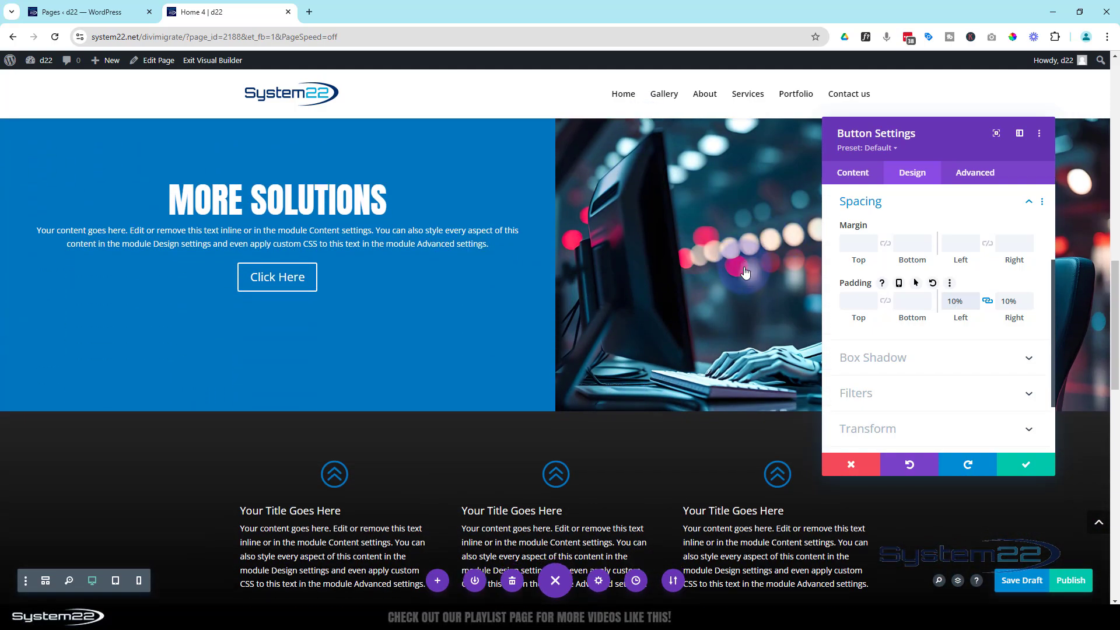
scroll(729, 273, down, 4)
scroll(746, 273, down, 5)
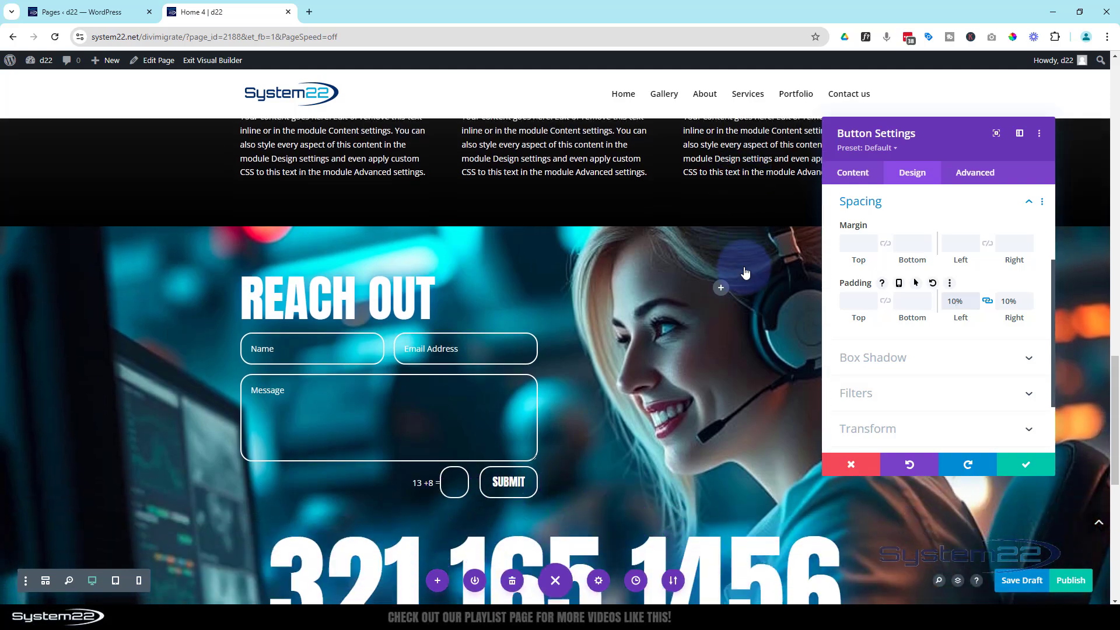
scroll(745, 273, down, 3)
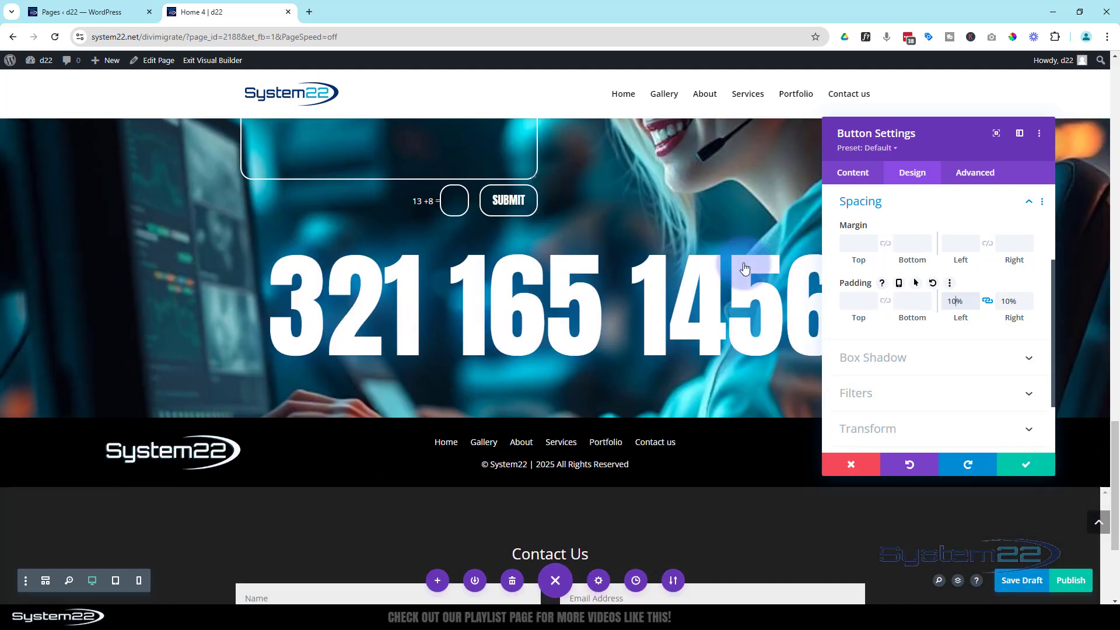
scroll(745, 268, up, 1)
scroll(744, 269, up, 8)
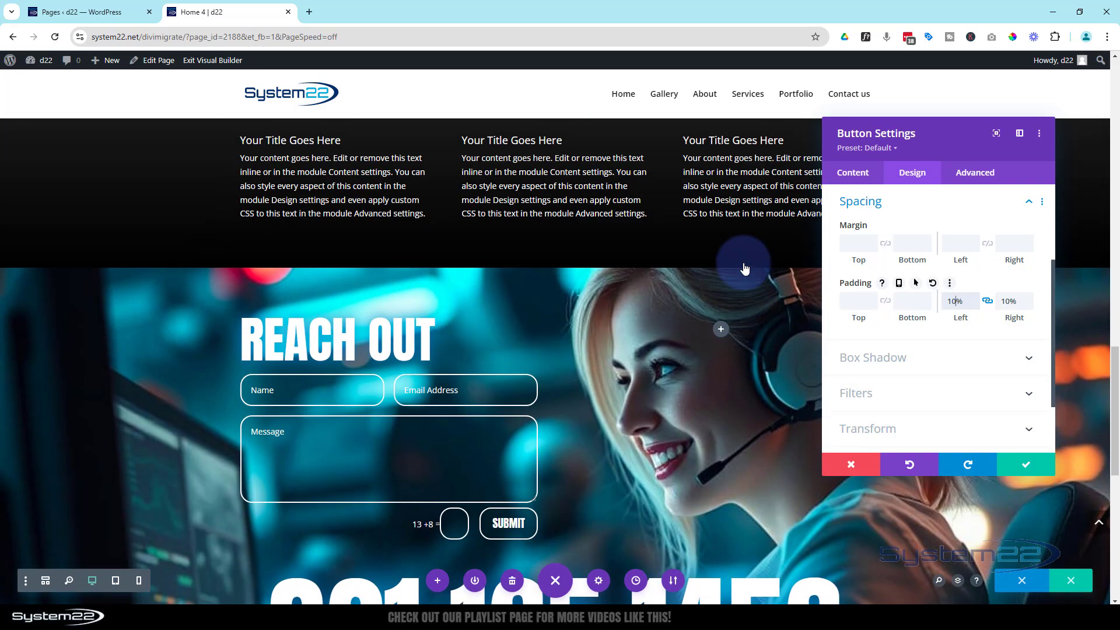
scroll(744, 269, up, 9)
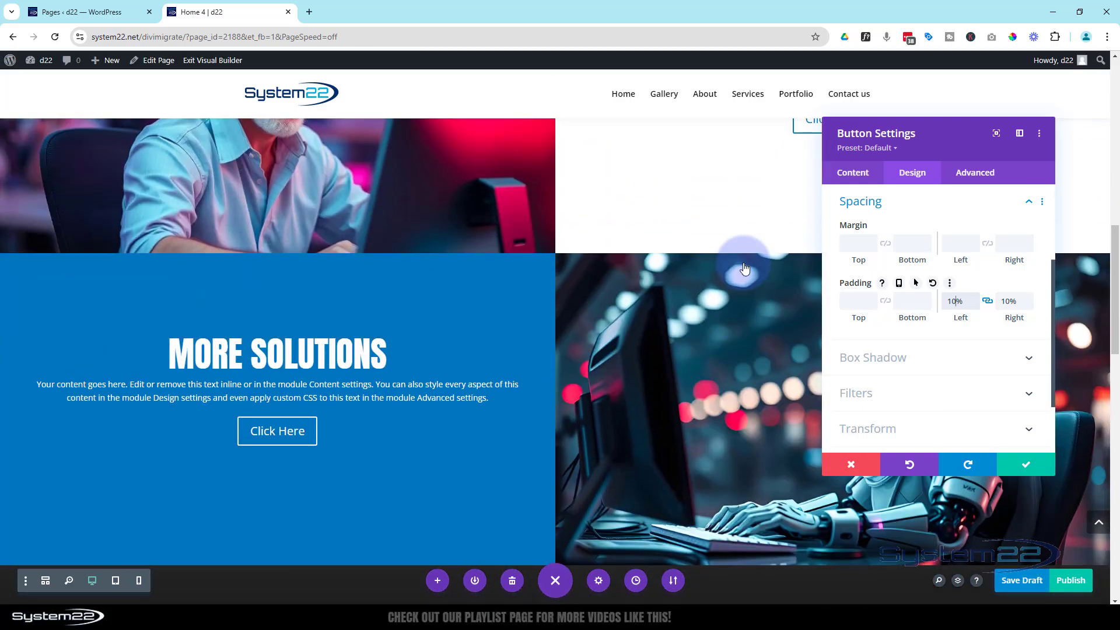
scroll(744, 269, up, 2)
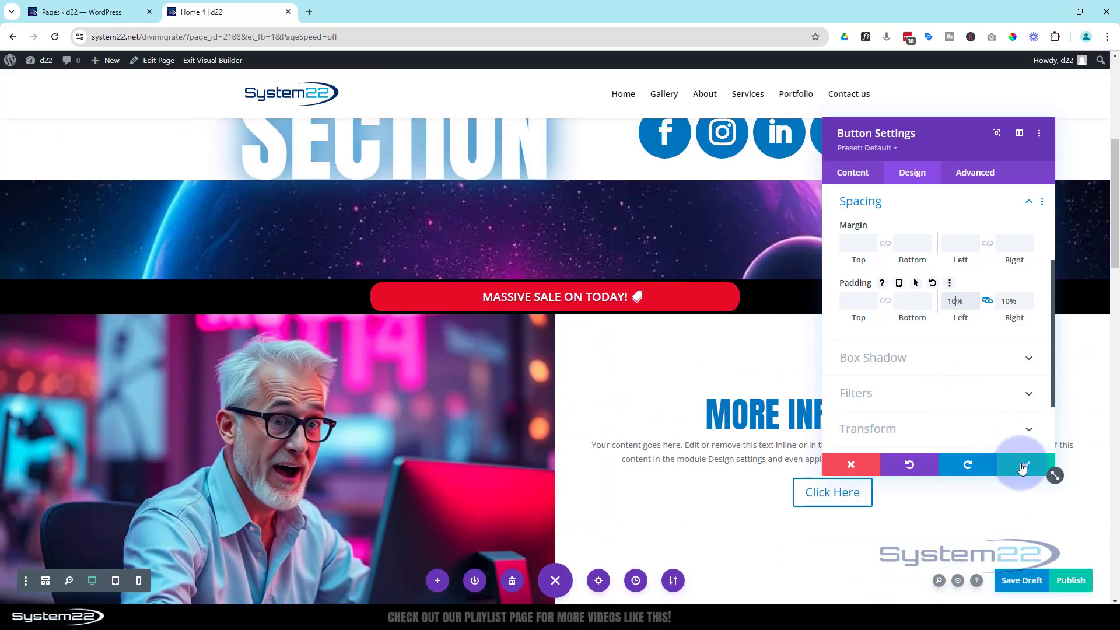
Step: Save the sale button's settings and set the sticky position of its row to Stick to Top
click(1025, 472)
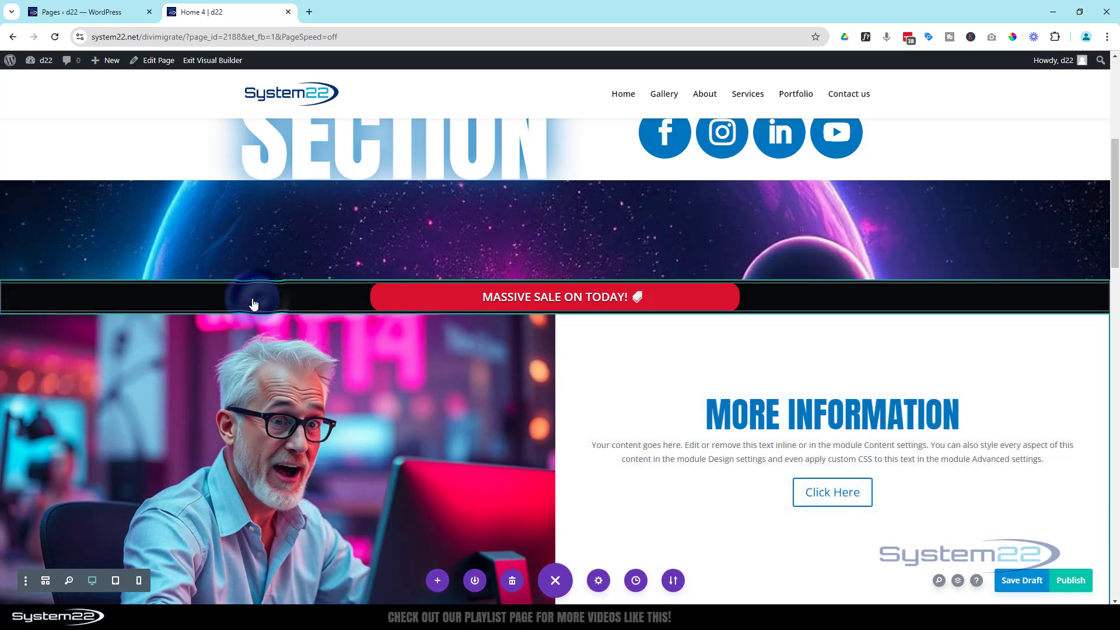
mouse_move(156, 294)
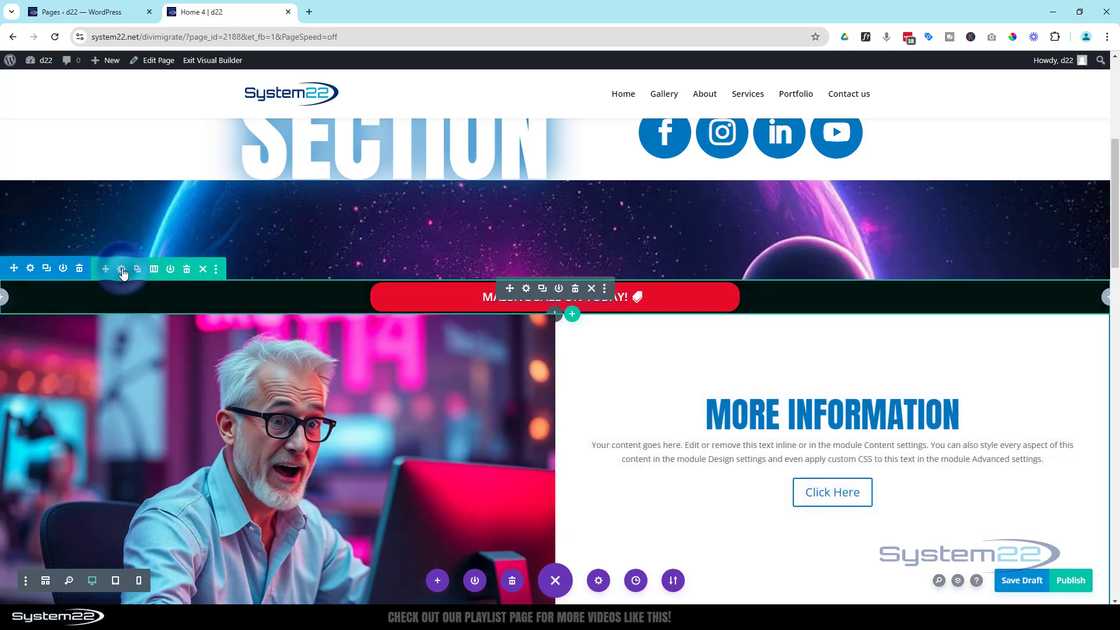
click(122, 270)
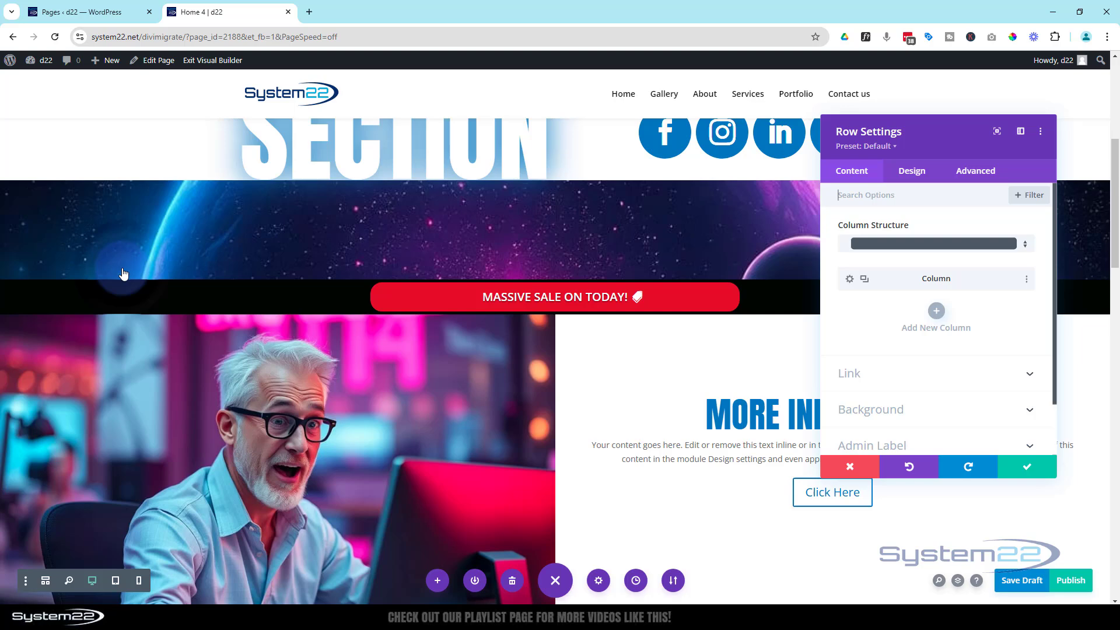
click(970, 175)
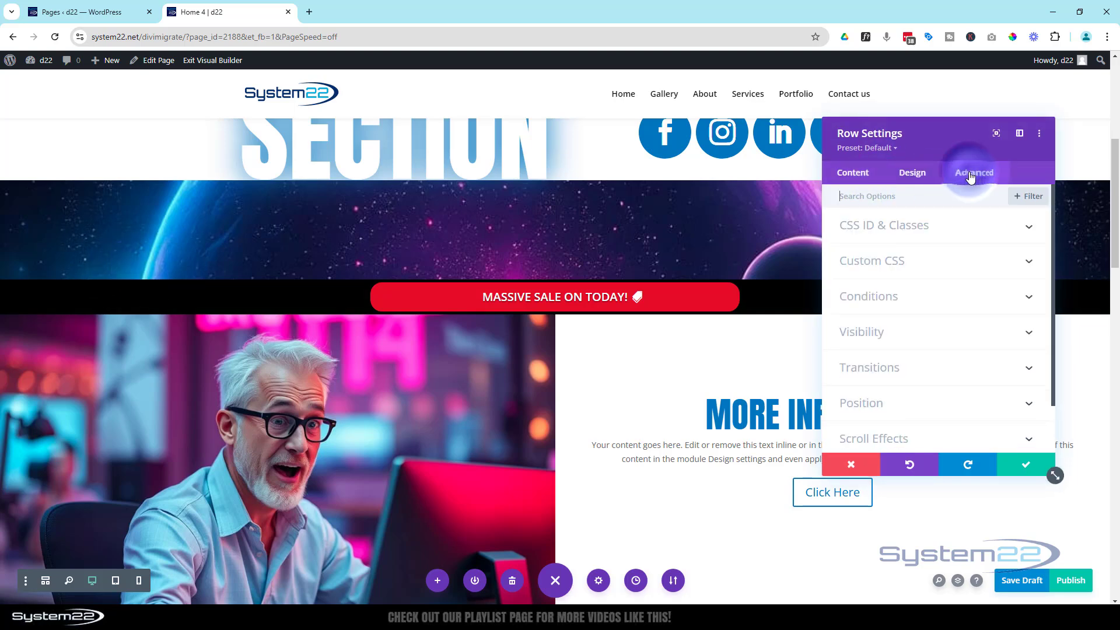
click(962, 438)
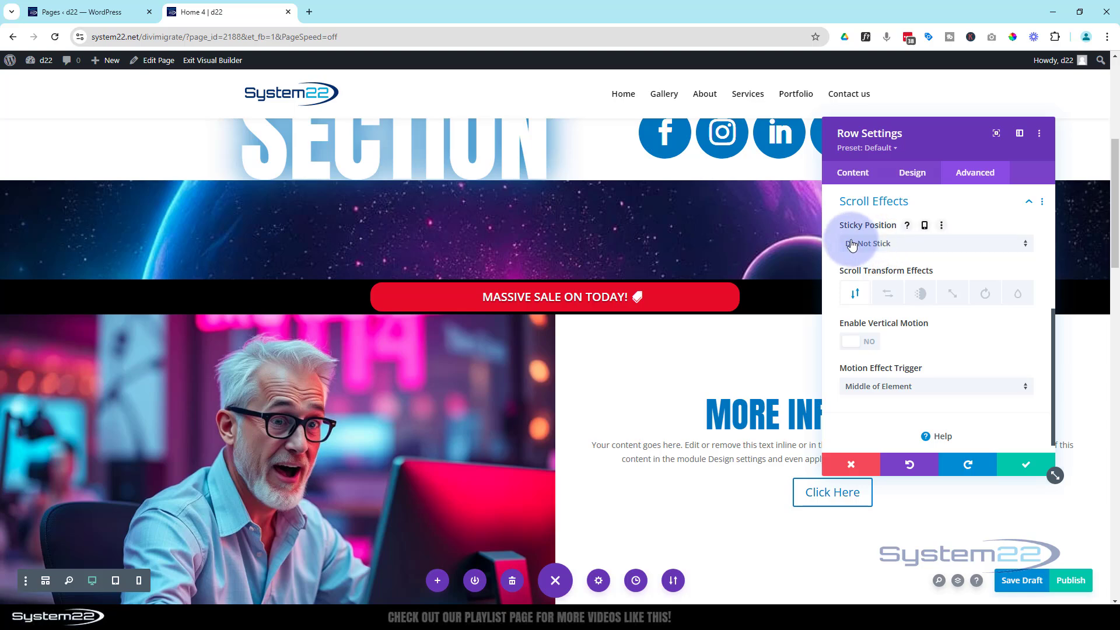
click(916, 244)
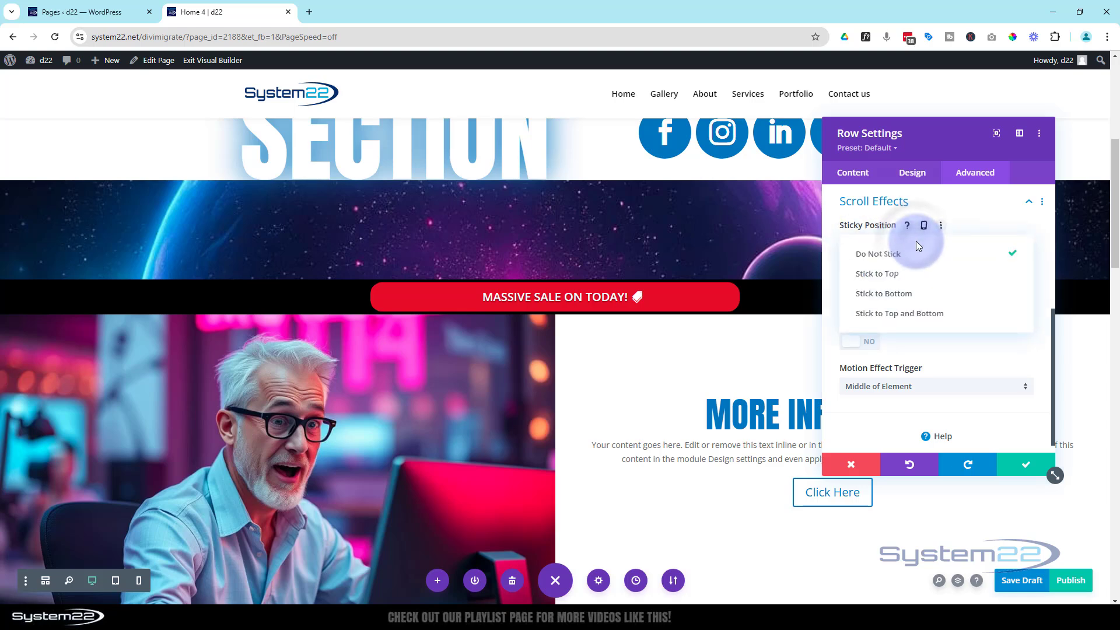
click(894, 275)
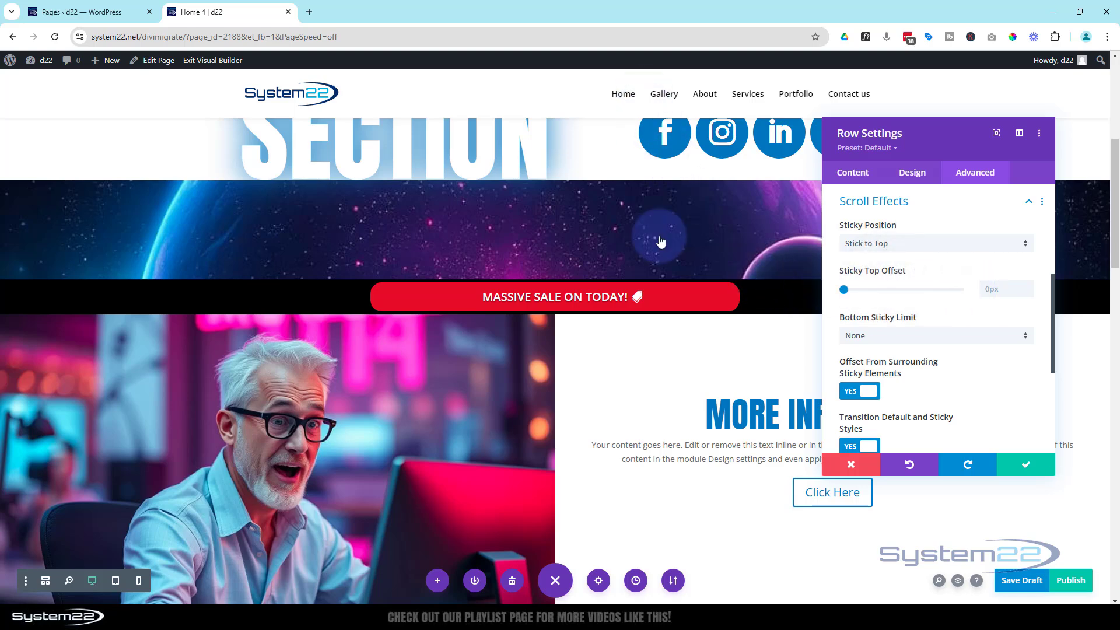
Step: Check the sale row's sticky behaviour beneath the header along the full length of the page
scroll(669, 331, down, 4)
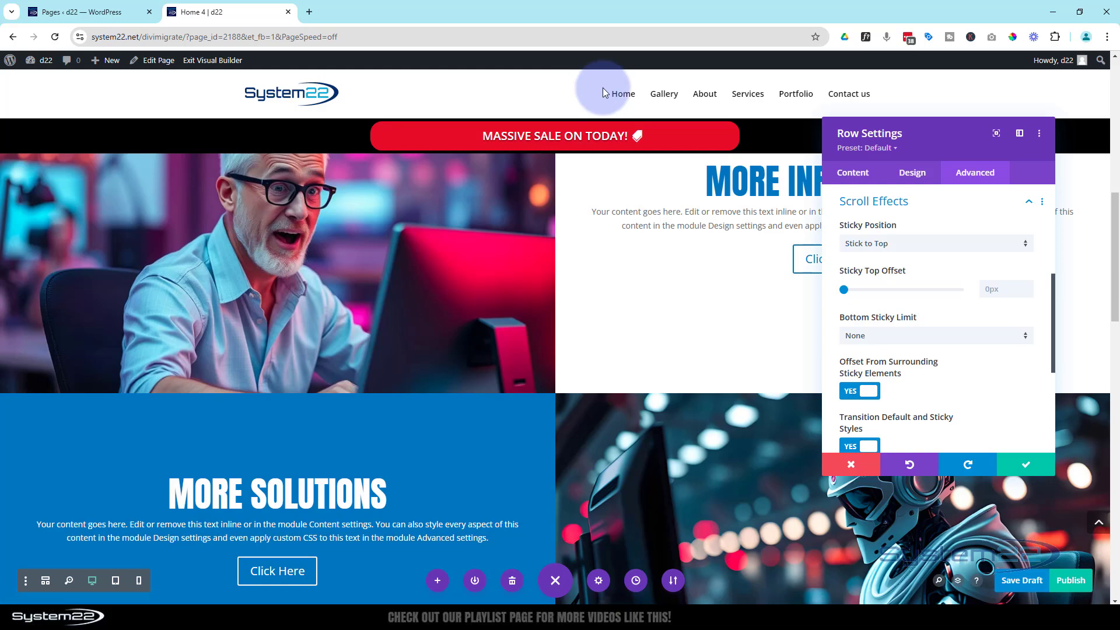
scroll(638, 241, down, 6)
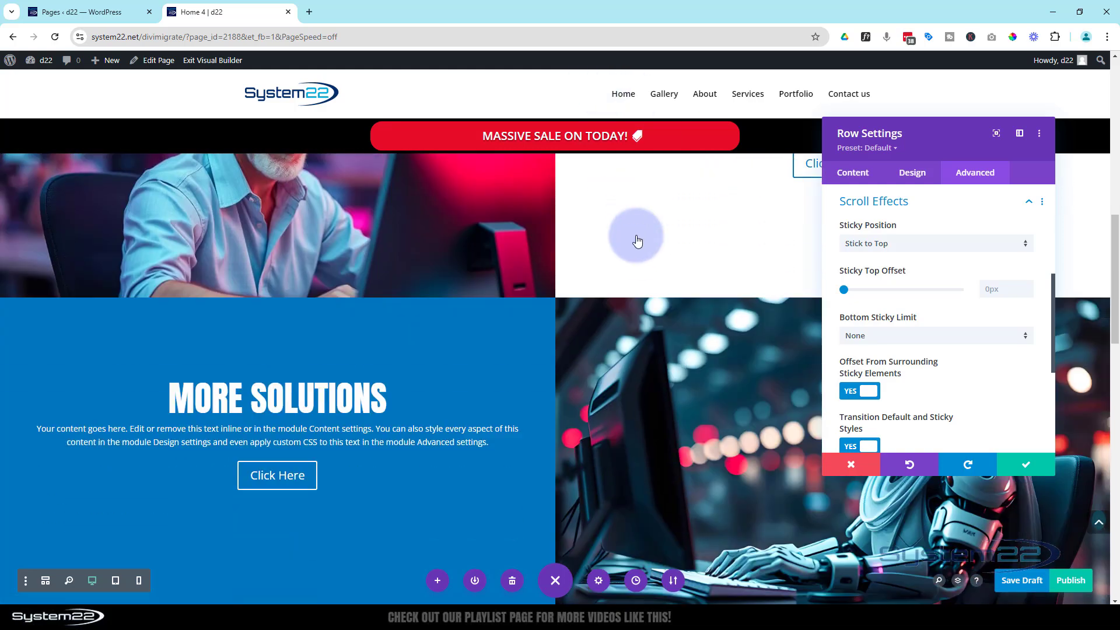
scroll(637, 241, down, 10)
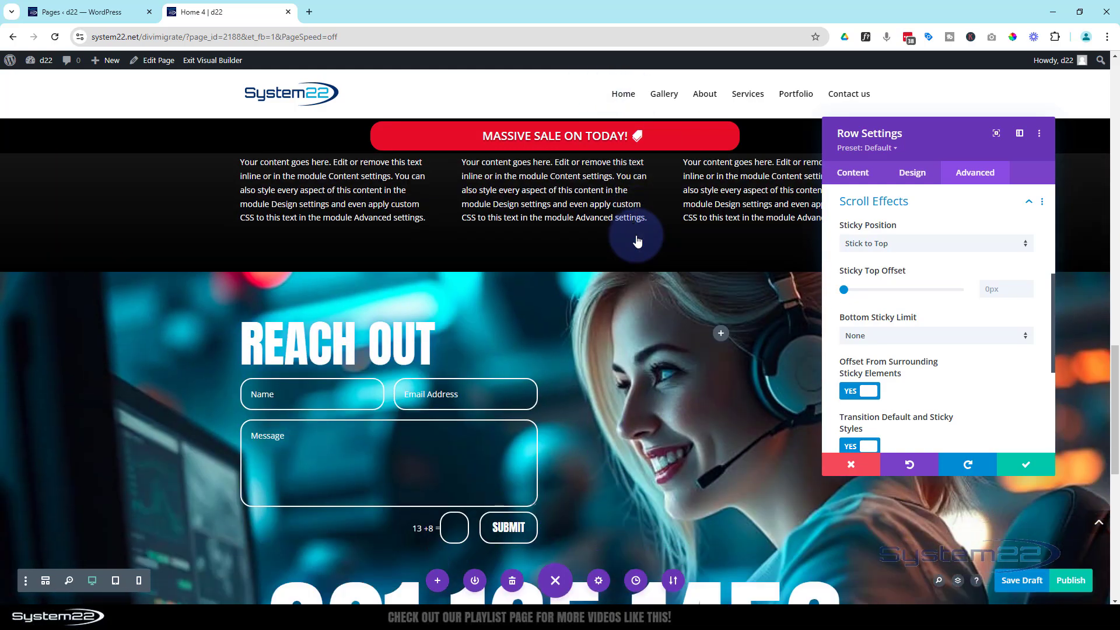
scroll(638, 241, down, 4)
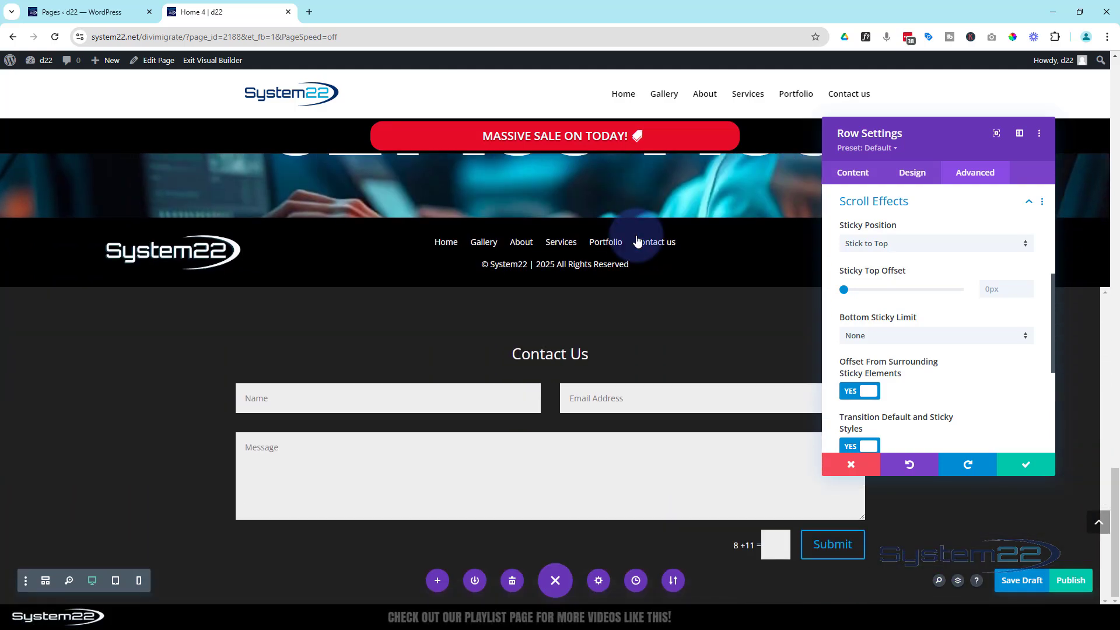
scroll(638, 240, up, 13)
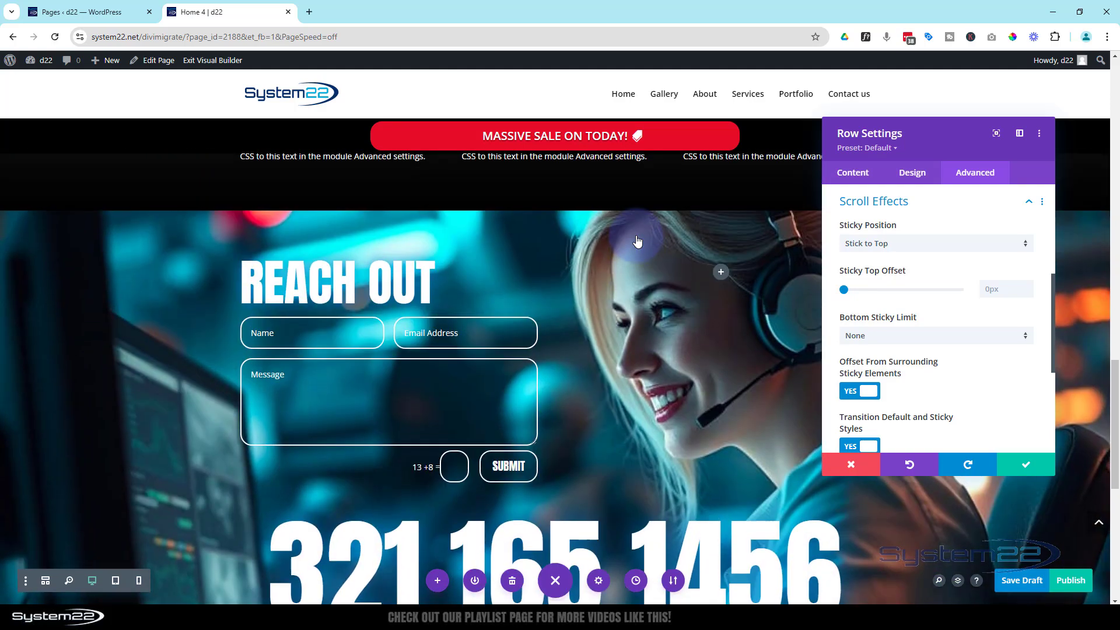
scroll(638, 241, up, 8)
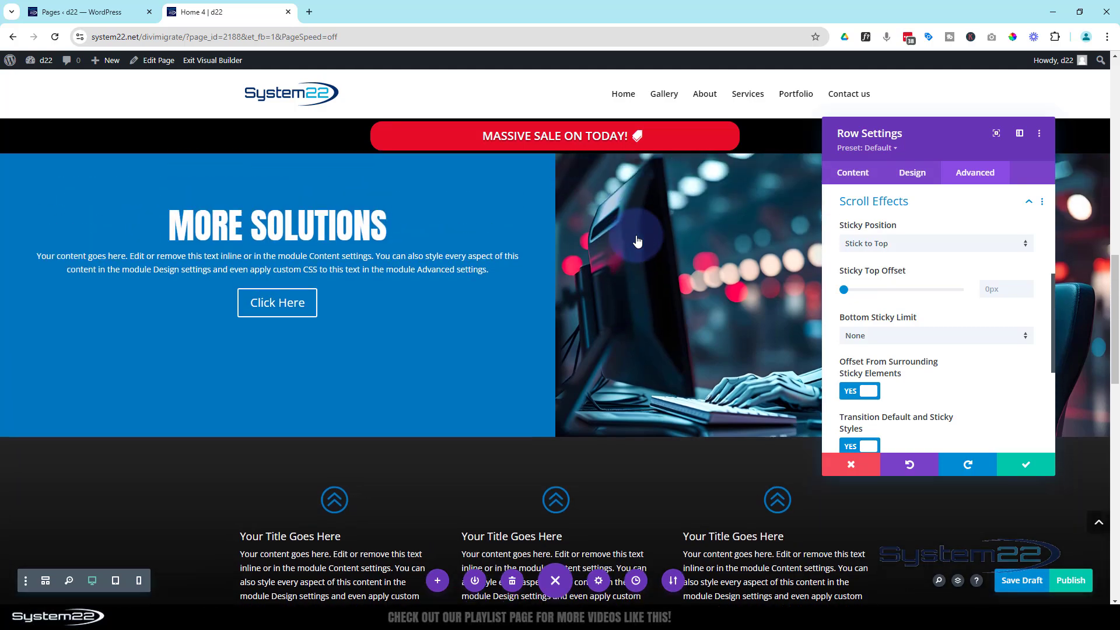
scroll(637, 241, up, 6)
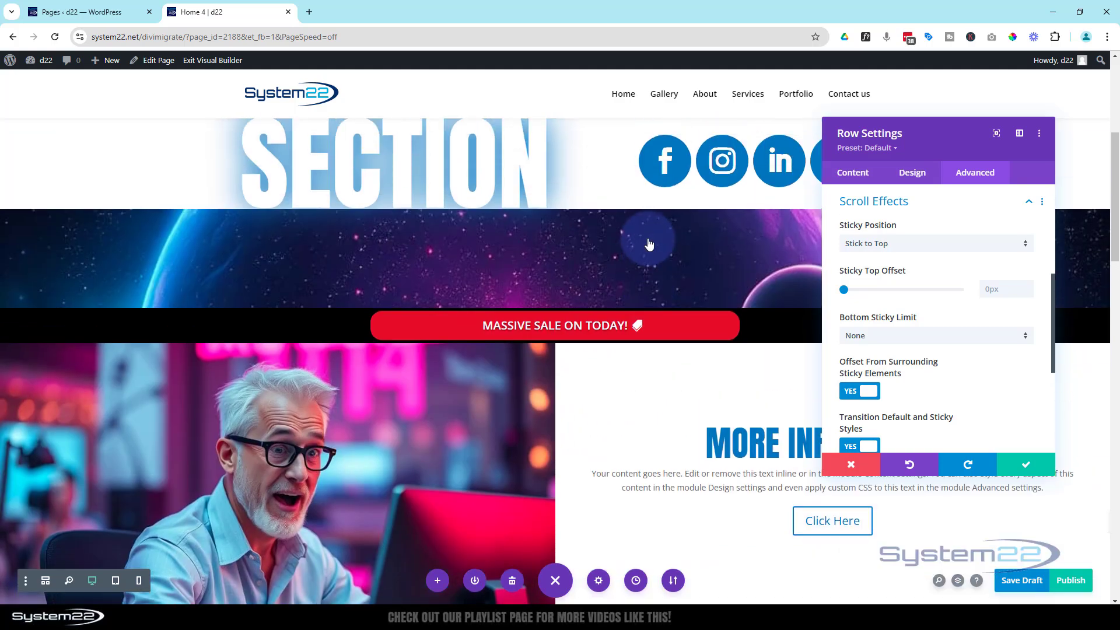
scroll(648, 243, down, 2)
scroll(648, 243, down, 3)
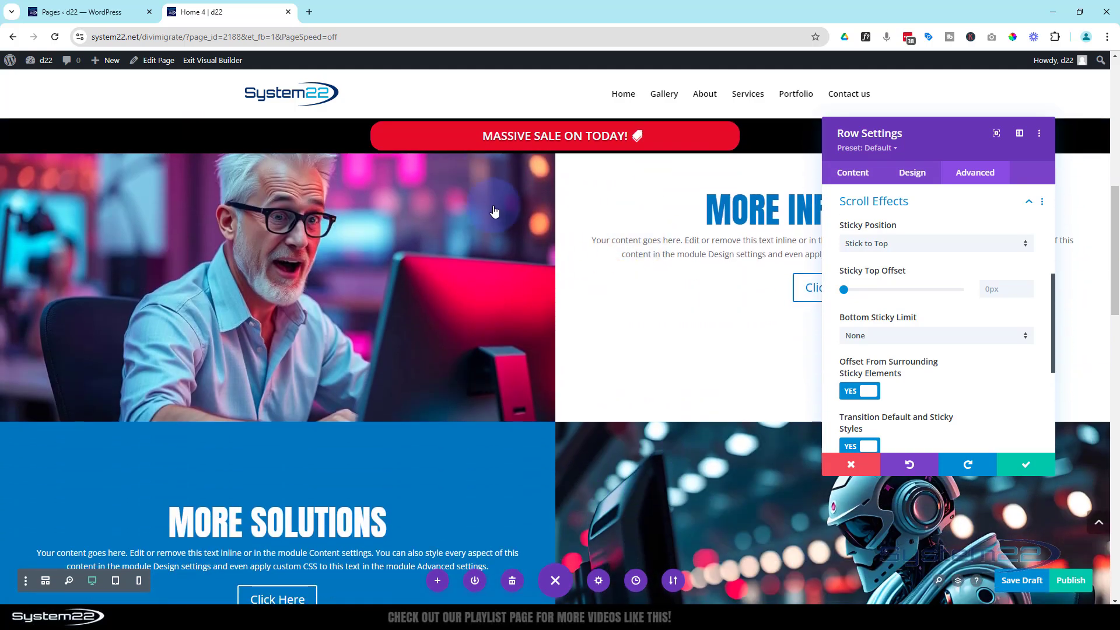
scroll(499, 217, down, 3)
scroll(499, 217, down, 6)
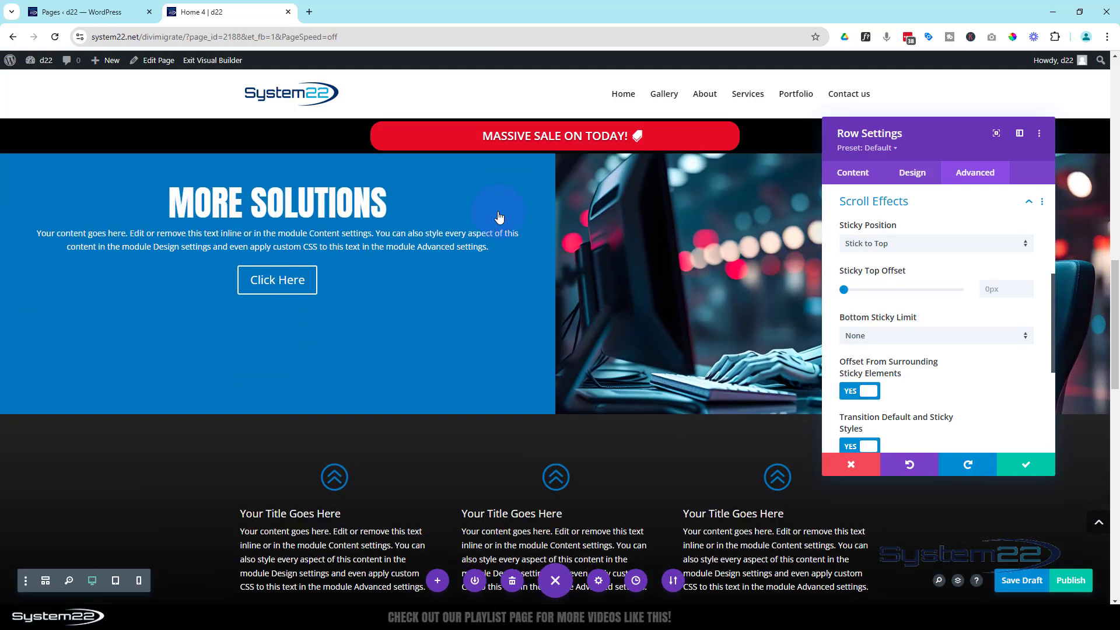
scroll(499, 217, up, 5)
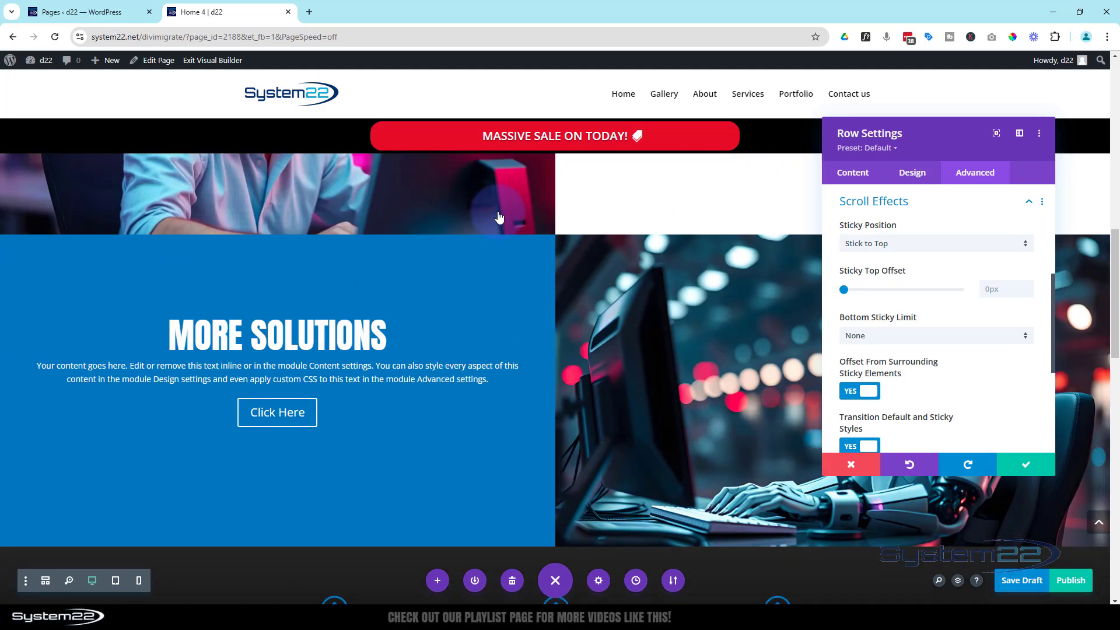
scroll(499, 217, up, 2)
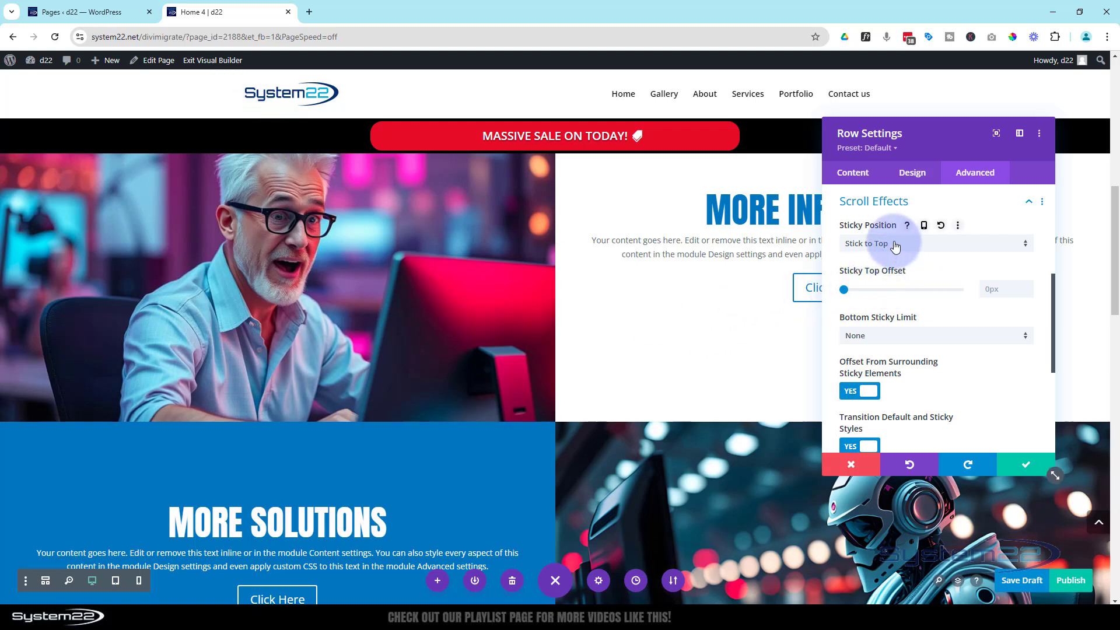
Step: Set the row's bottom sticky limit to Section, test where it stops sticking, and save the row settings
click(909, 337)
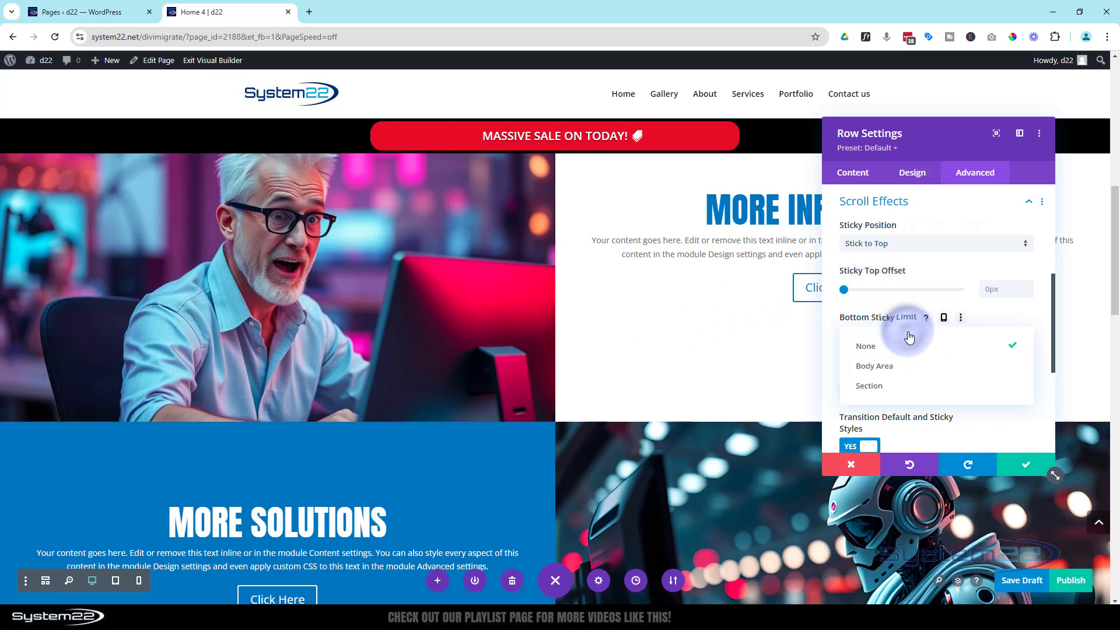
click(902, 386)
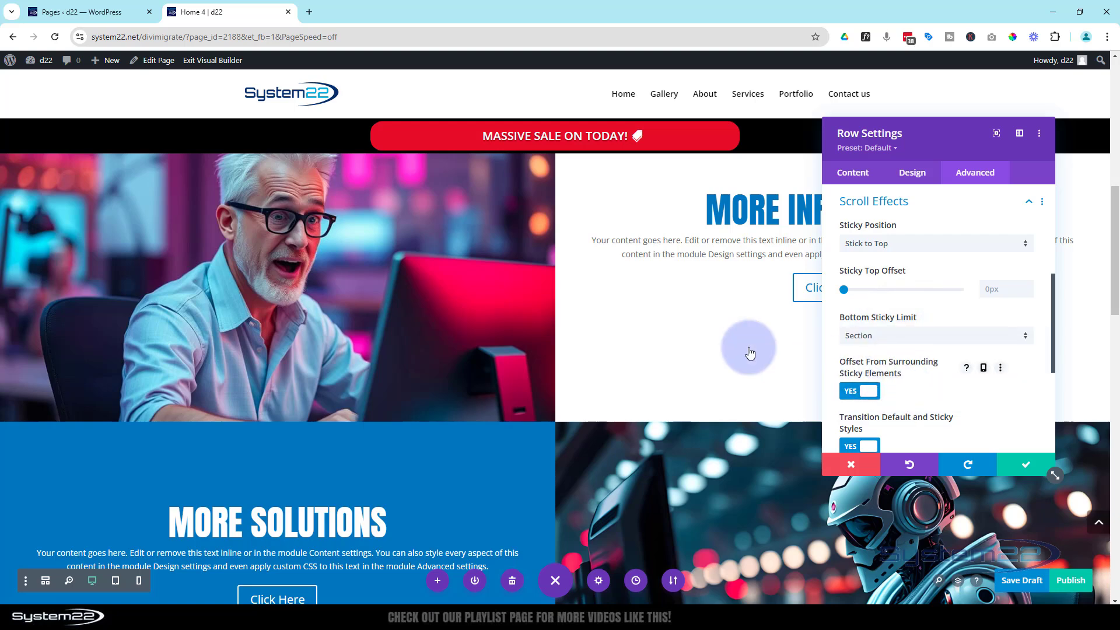
scroll(716, 325, down, 5)
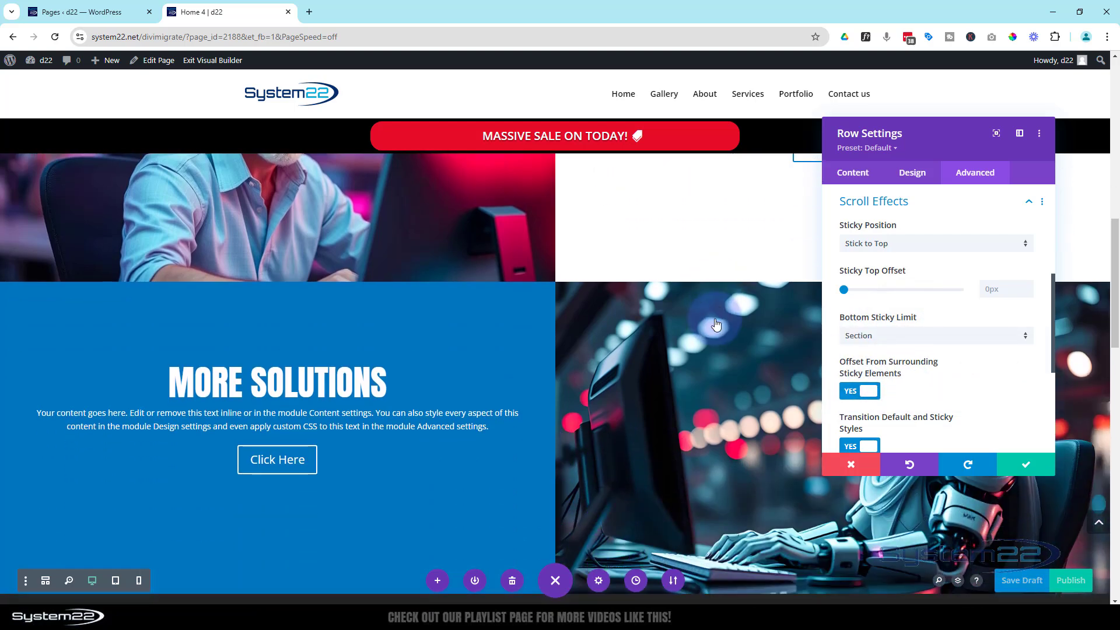
scroll(675, 298, down, 5)
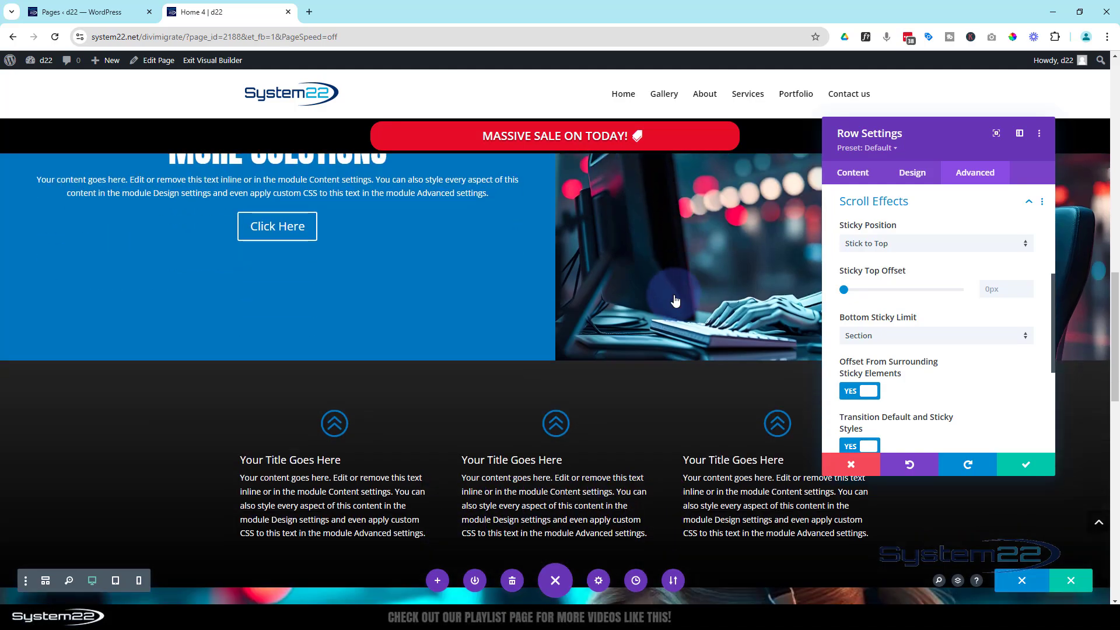
scroll(675, 300, down, 4)
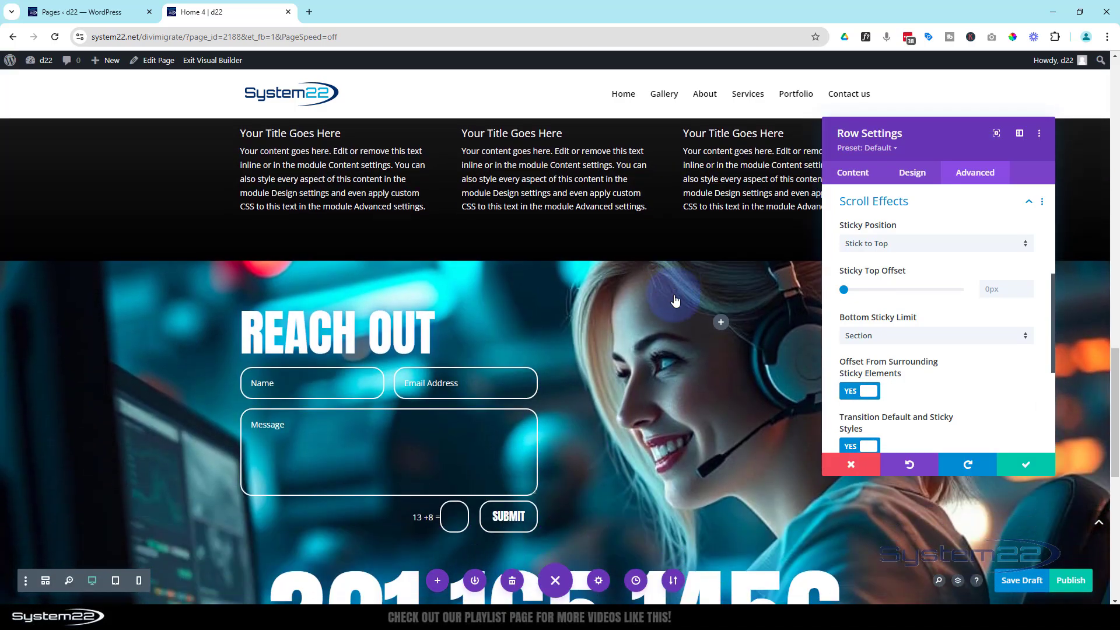
scroll(675, 300, down, 3)
scroll(675, 300, up, 6)
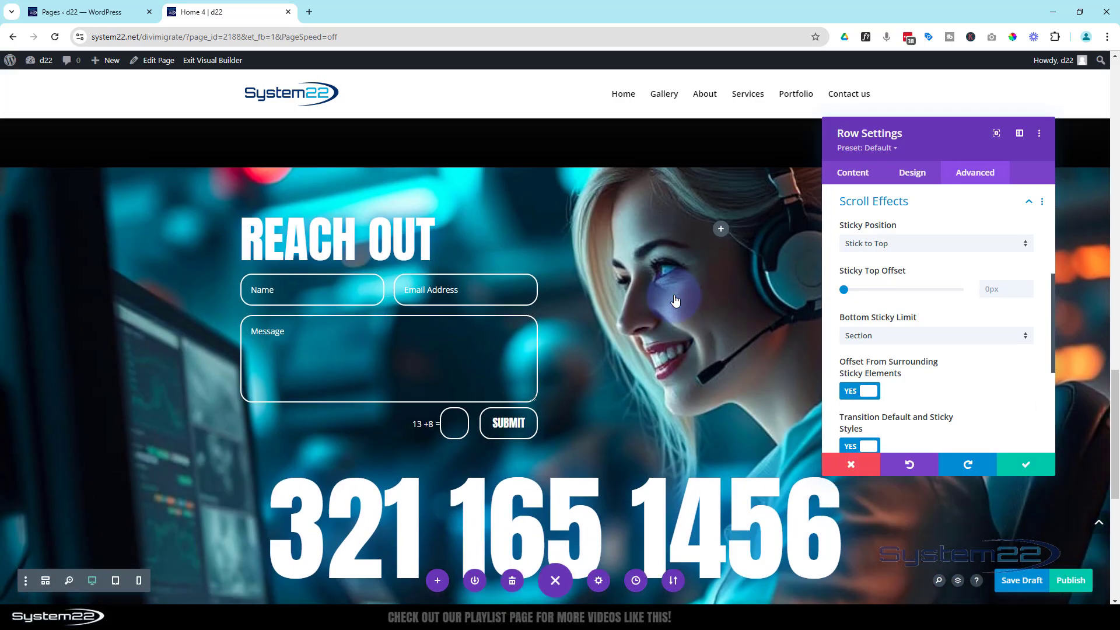
scroll(671, 296, up, 7)
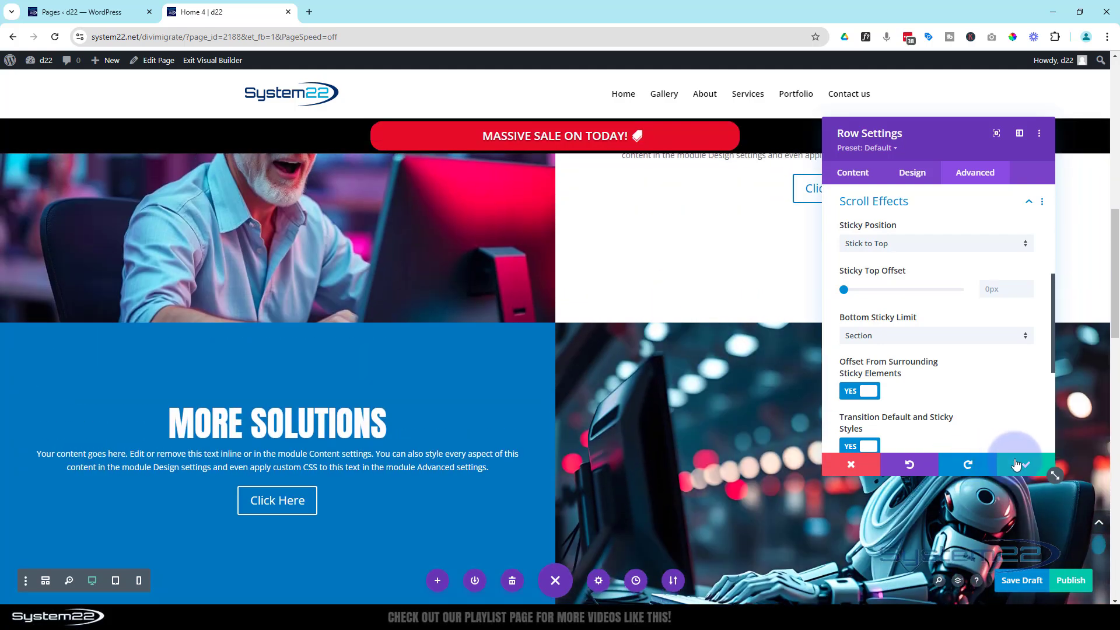
click(1016, 464)
Step: Open the sale button's settings and bring up its Free-Form CSS editor for writing code
scroll(815, 463, up, 6)
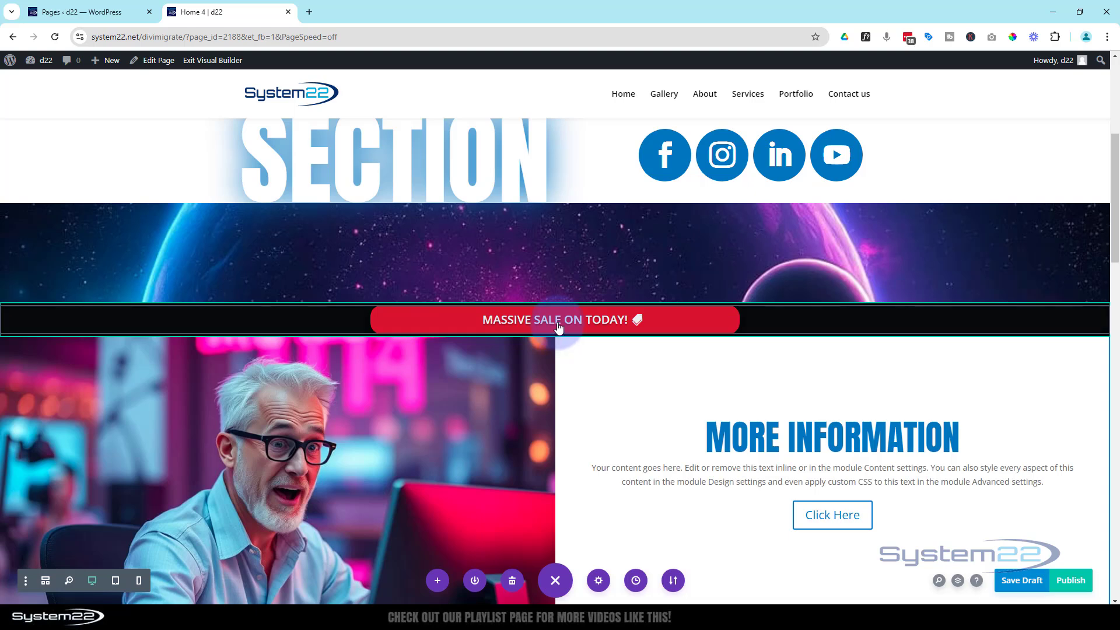
mouse_move(563, 331)
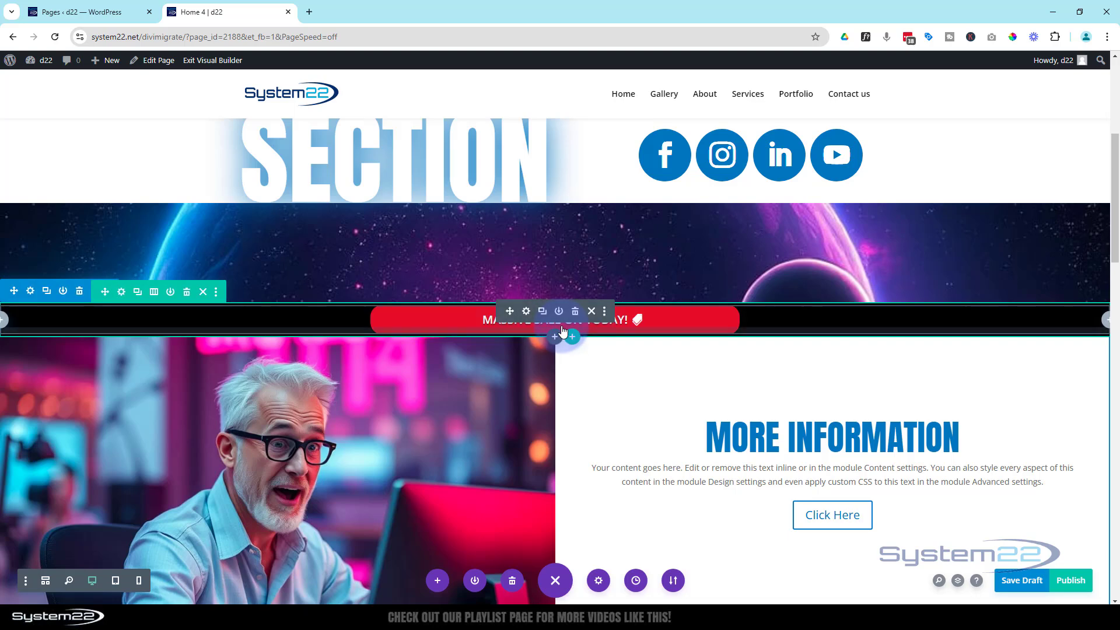
click(526, 311)
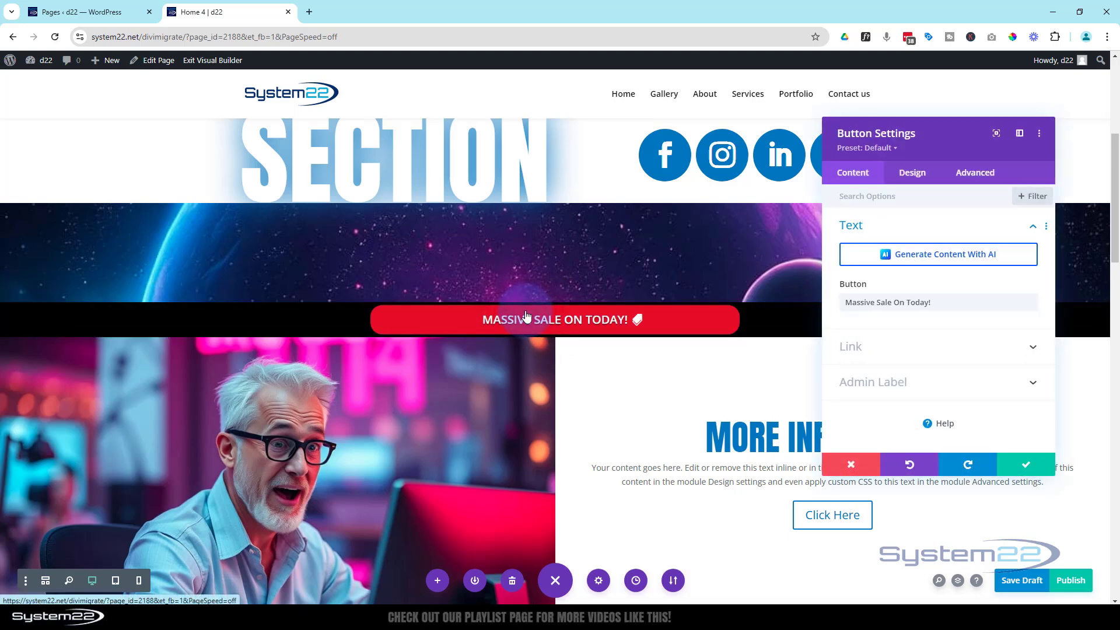
click(973, 181)
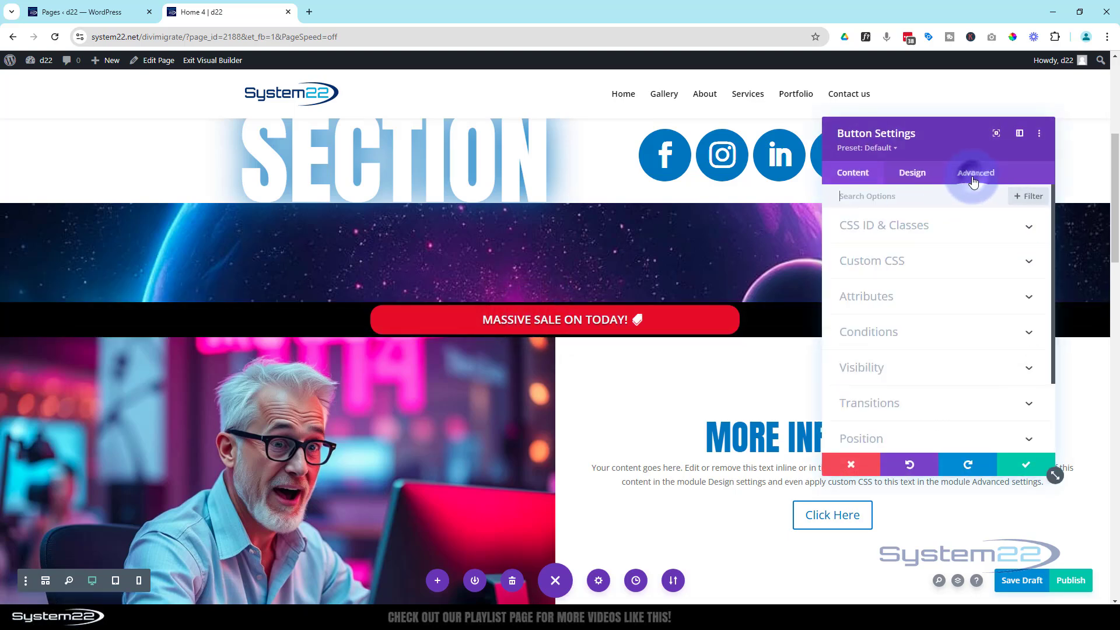
click(913, 263)
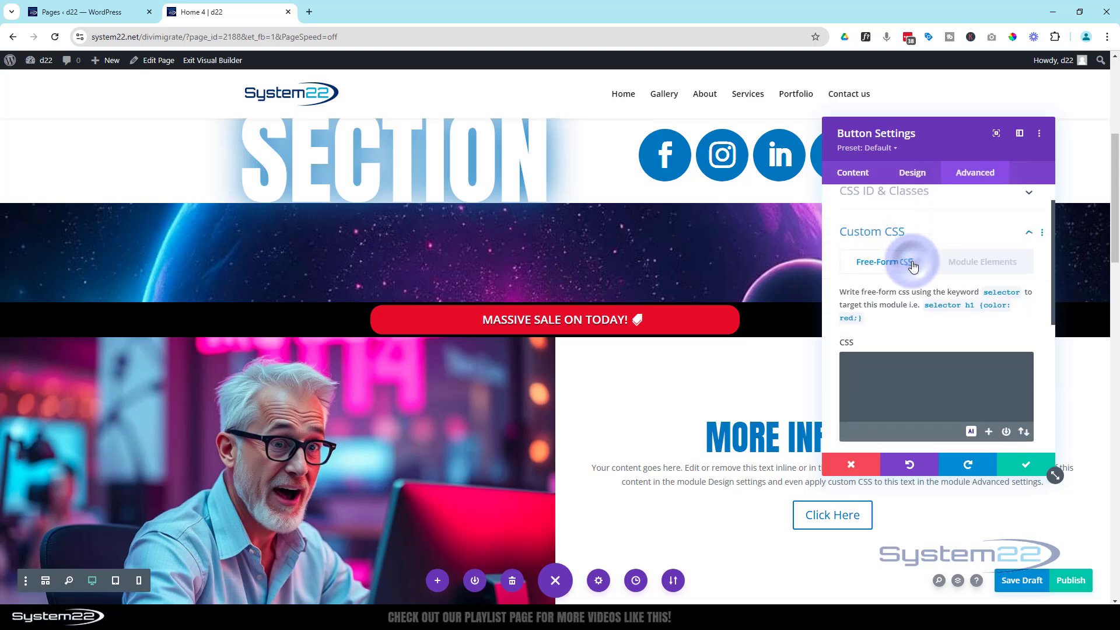
click(895, 327)
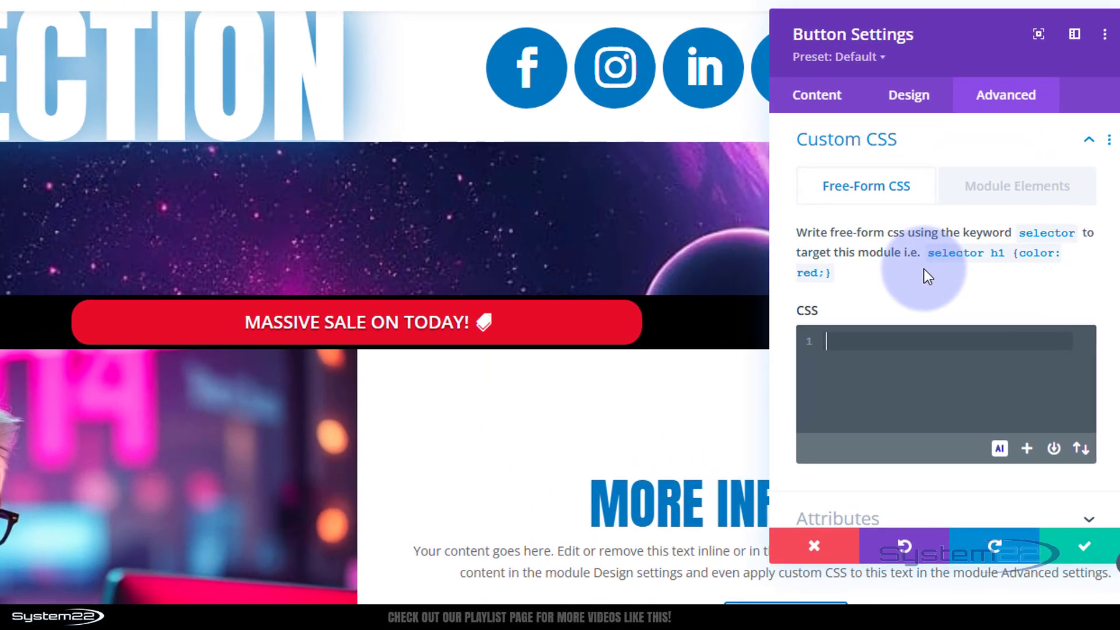
Step: Write a selector rule in the button's free-form CSS containing animation:btnwid 10s infinite
text(selector)
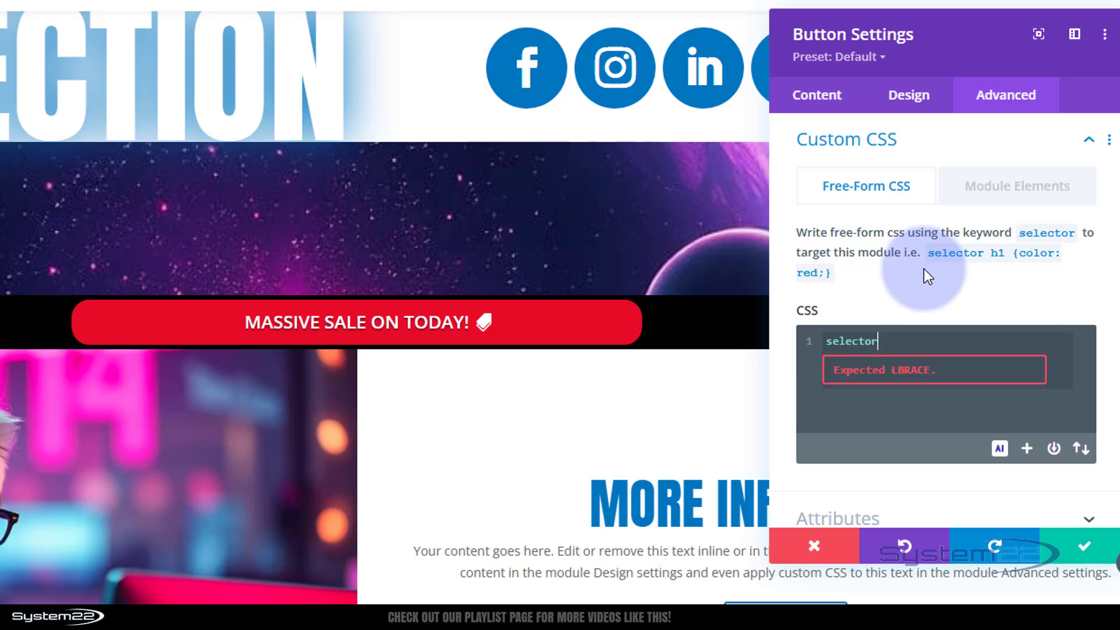
text( {)
key(Return)
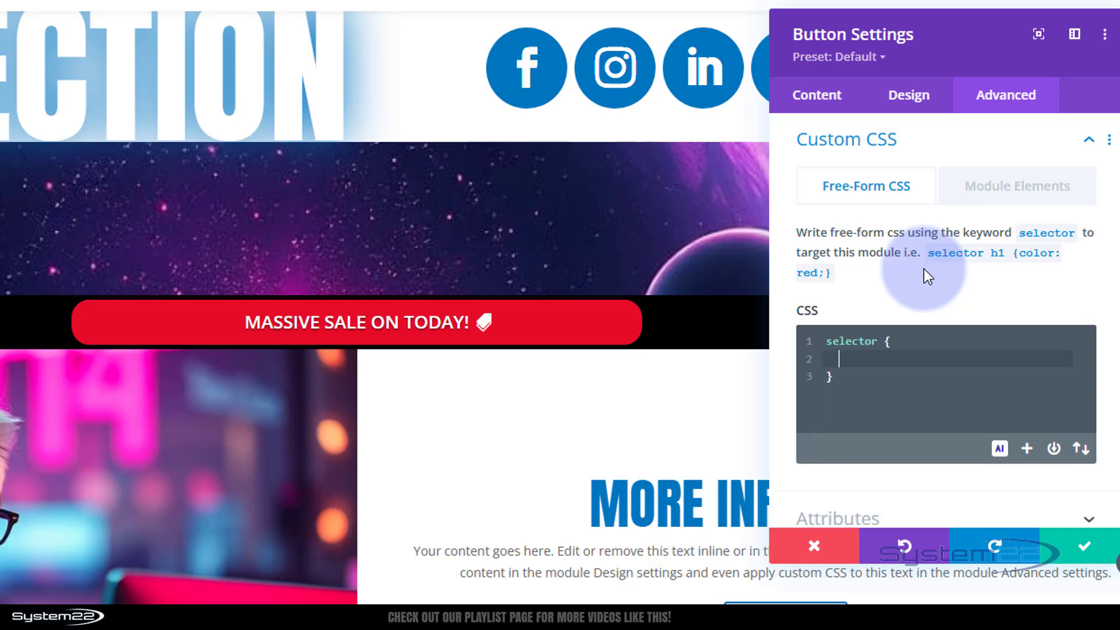
text(animation:b)
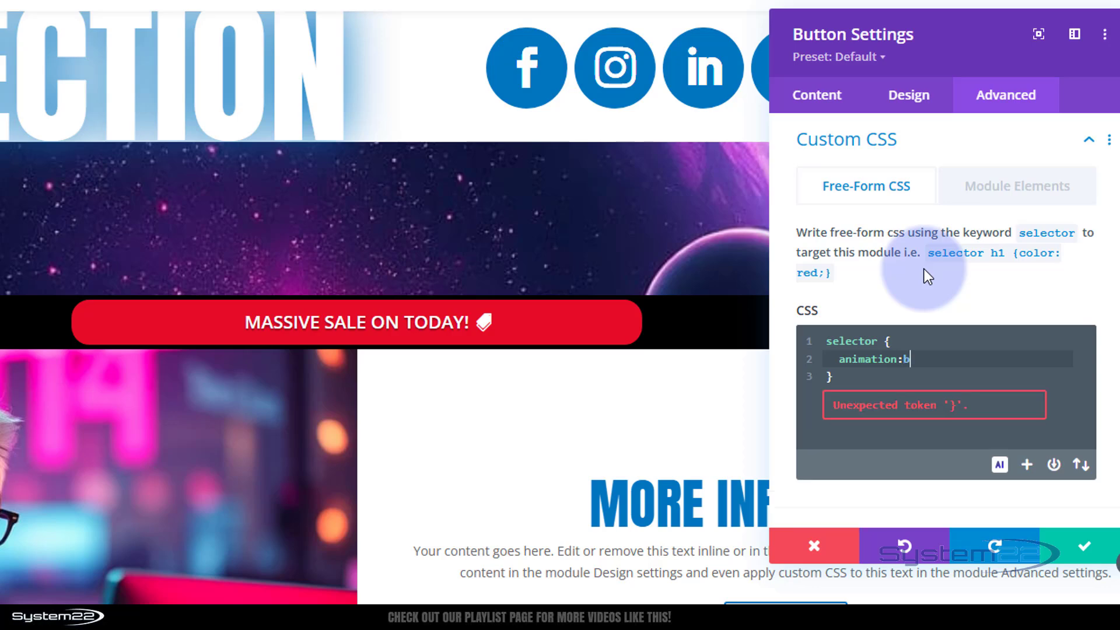
text(tnwid)
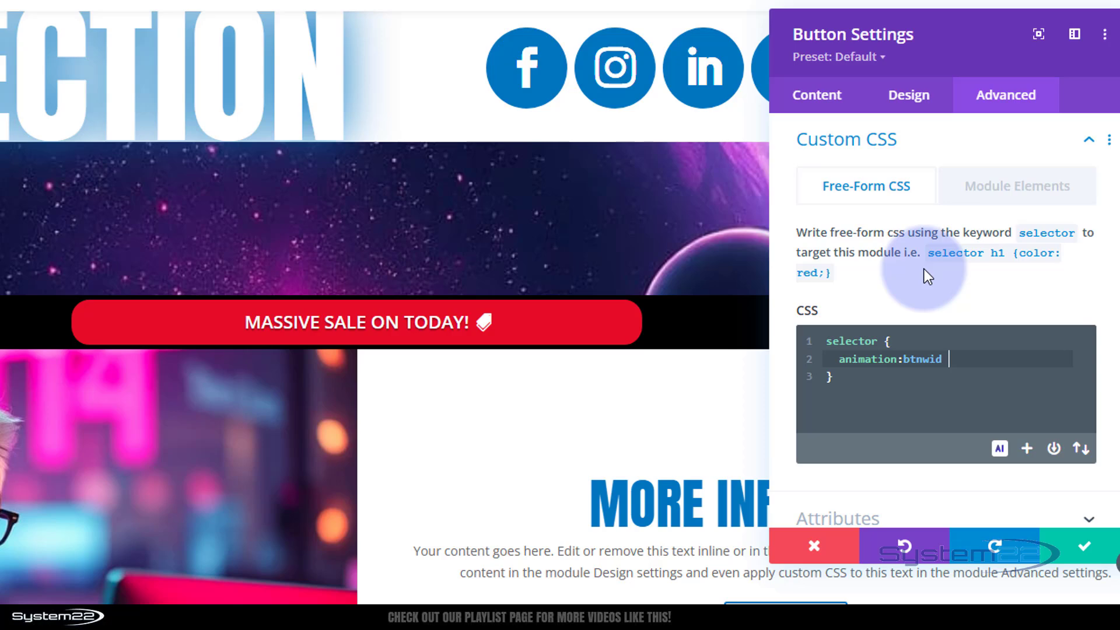
text(10s infinite)
double_click(908, 358)
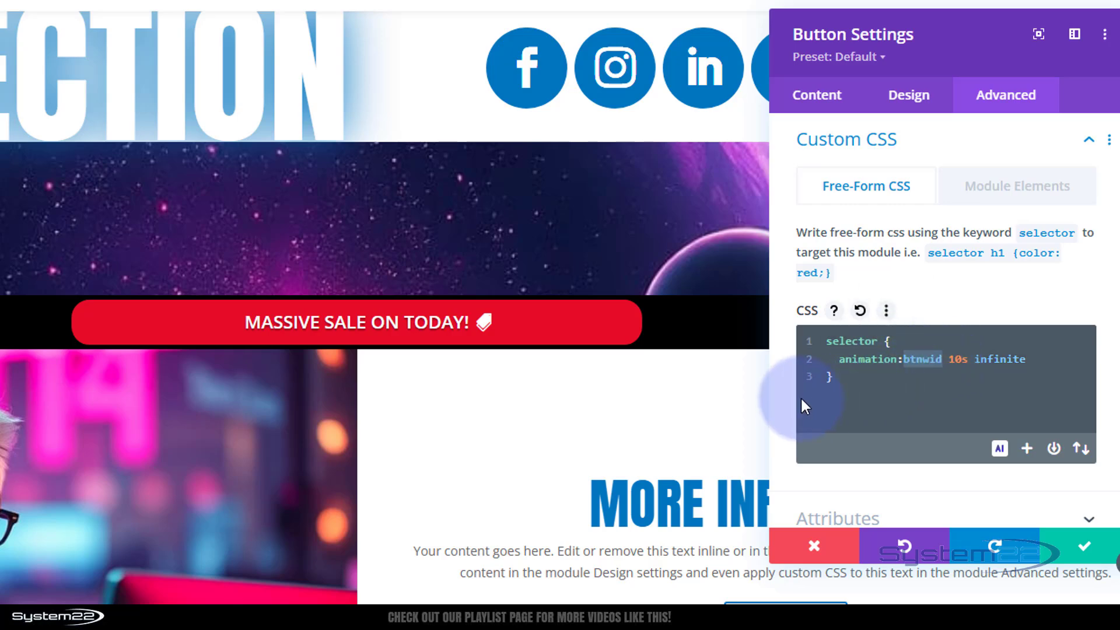
click(840, 377)
key(Return)
key(Return)
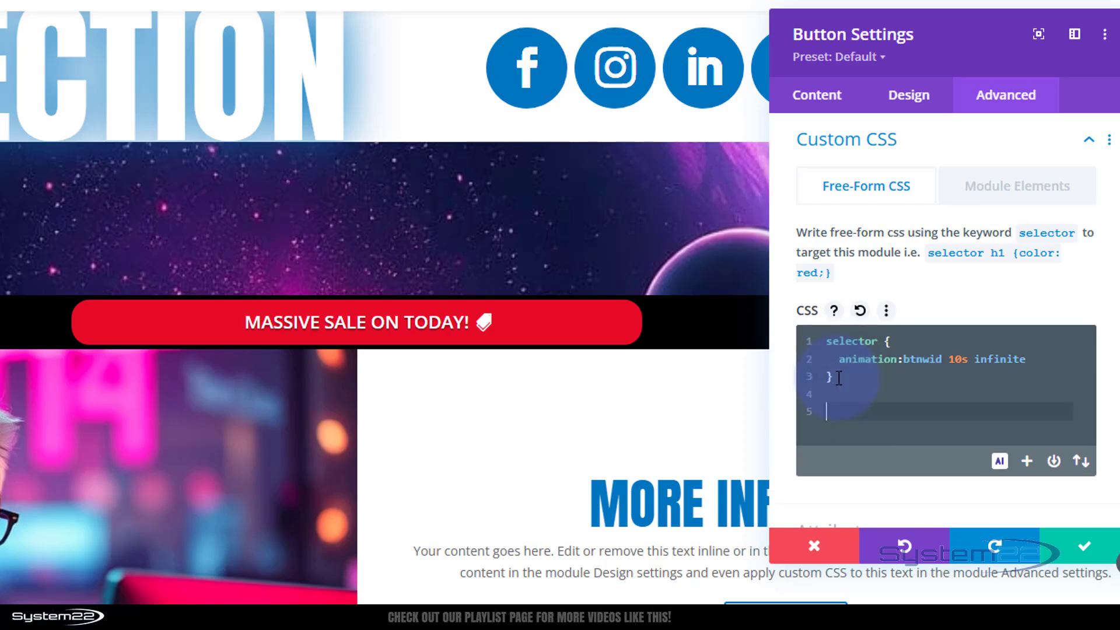
text(@keyframes btnwid)
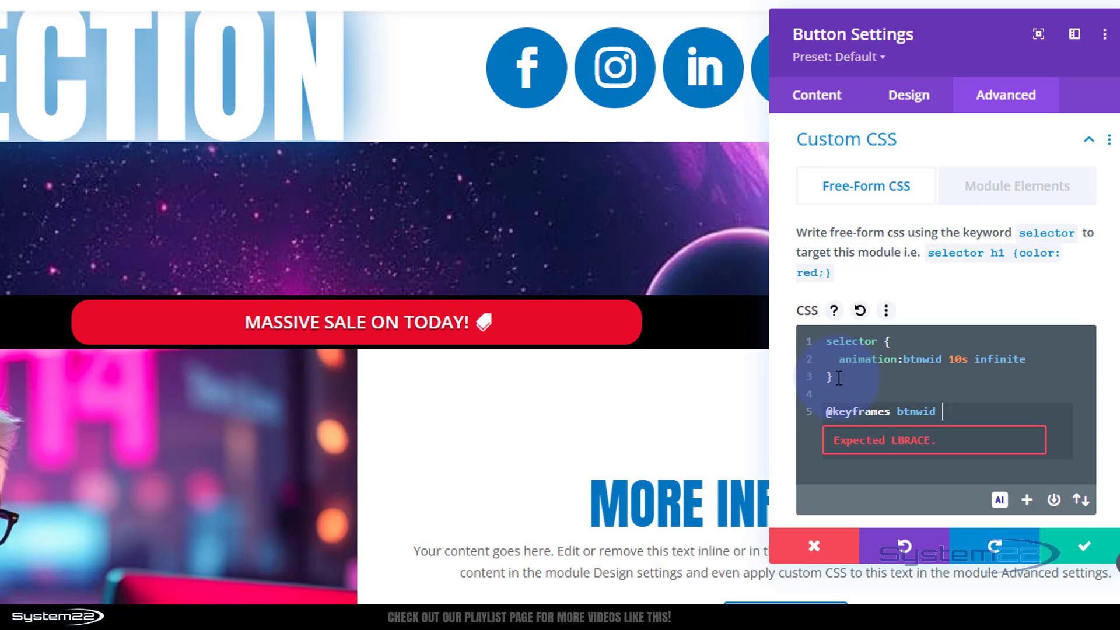
text( {)
key(Return)
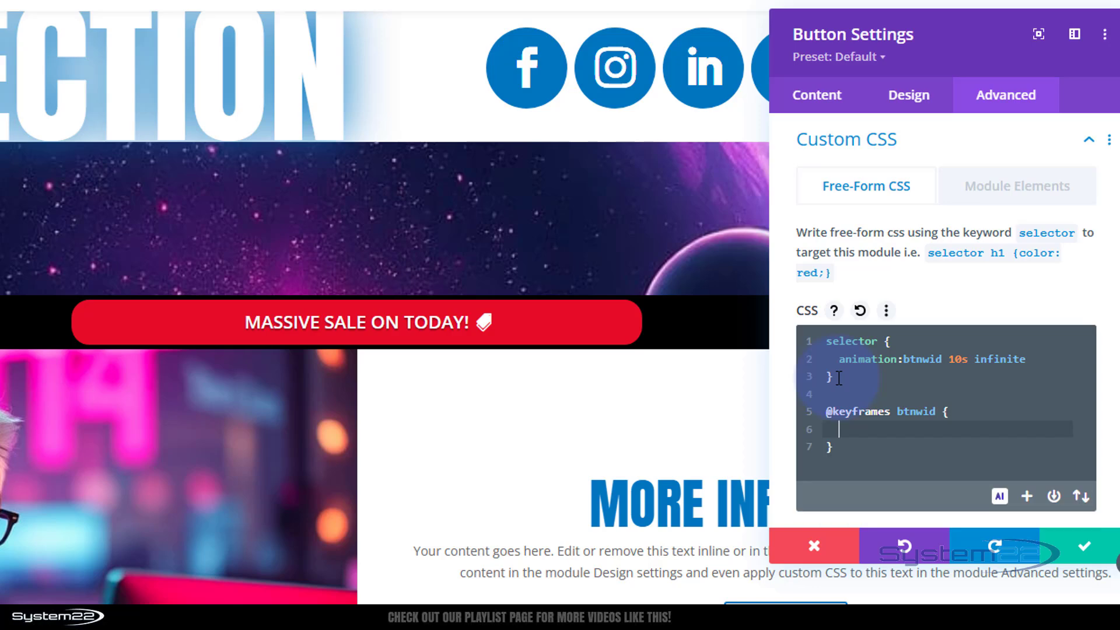
text(0% {transform:scale)
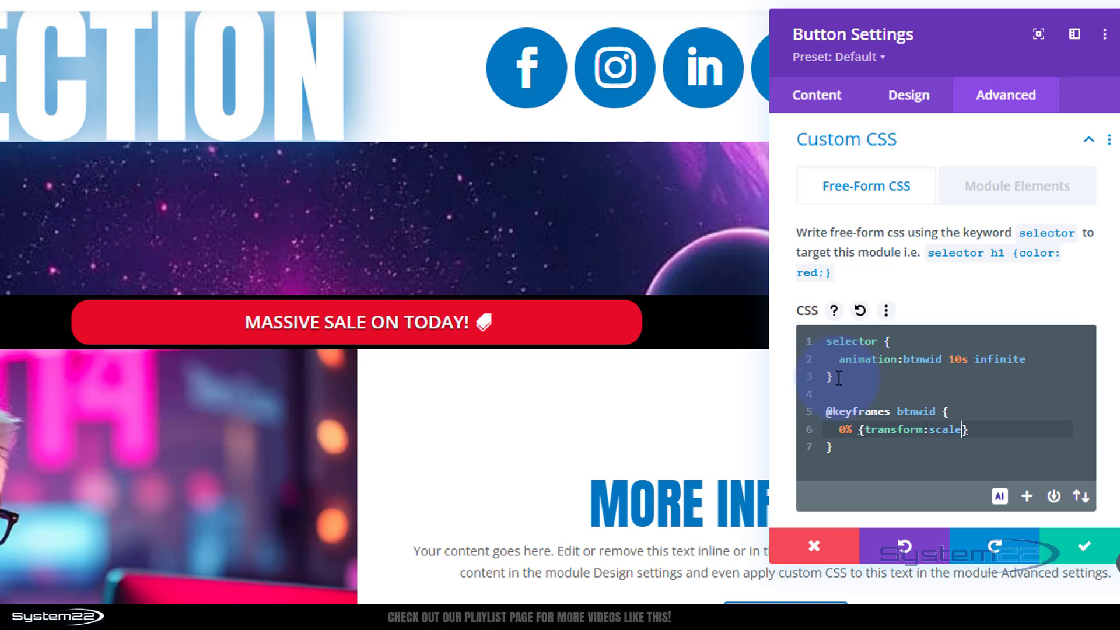
text(()
text(0)
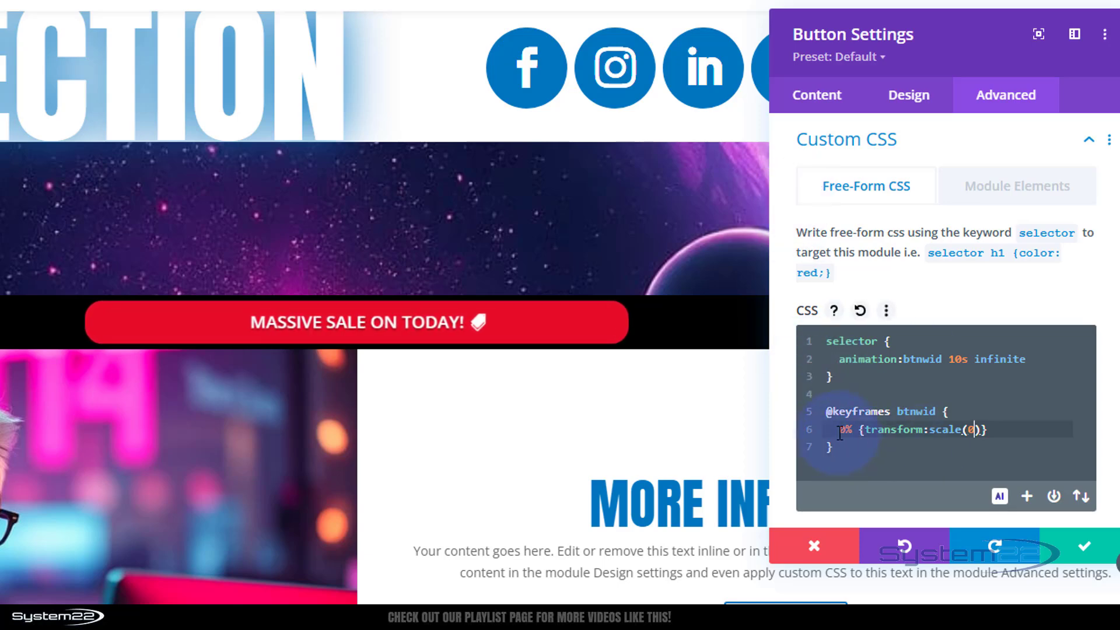
Step: Duplicate the 0% keyframe line twice inside the btnwid block and align the indentation of all three lines
key(End)
key(Return)
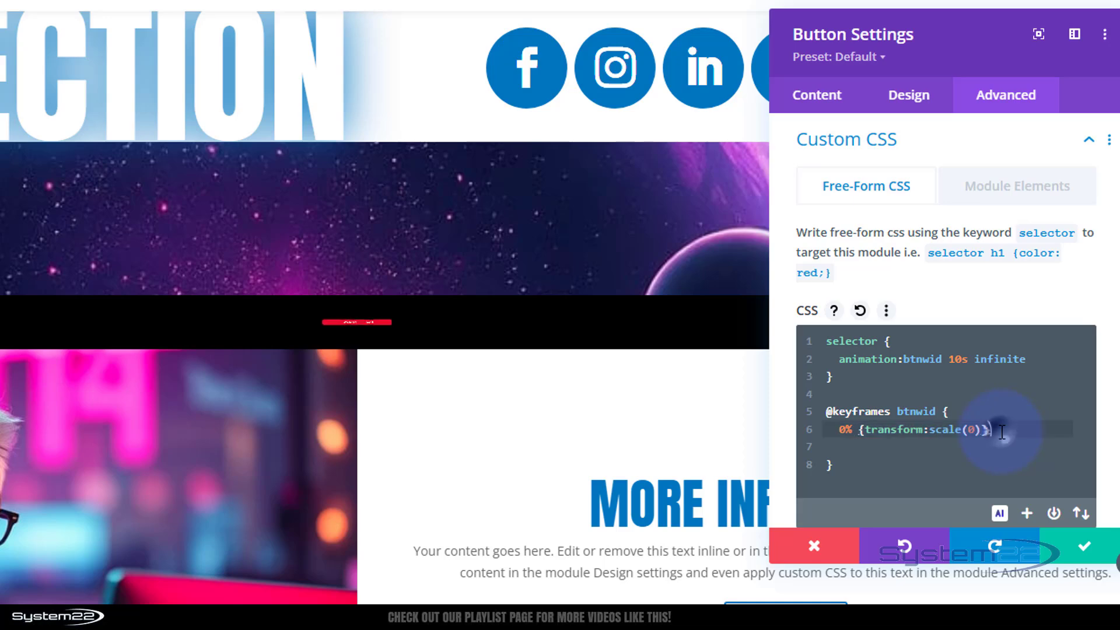
text(0% {transform:scale(0)})
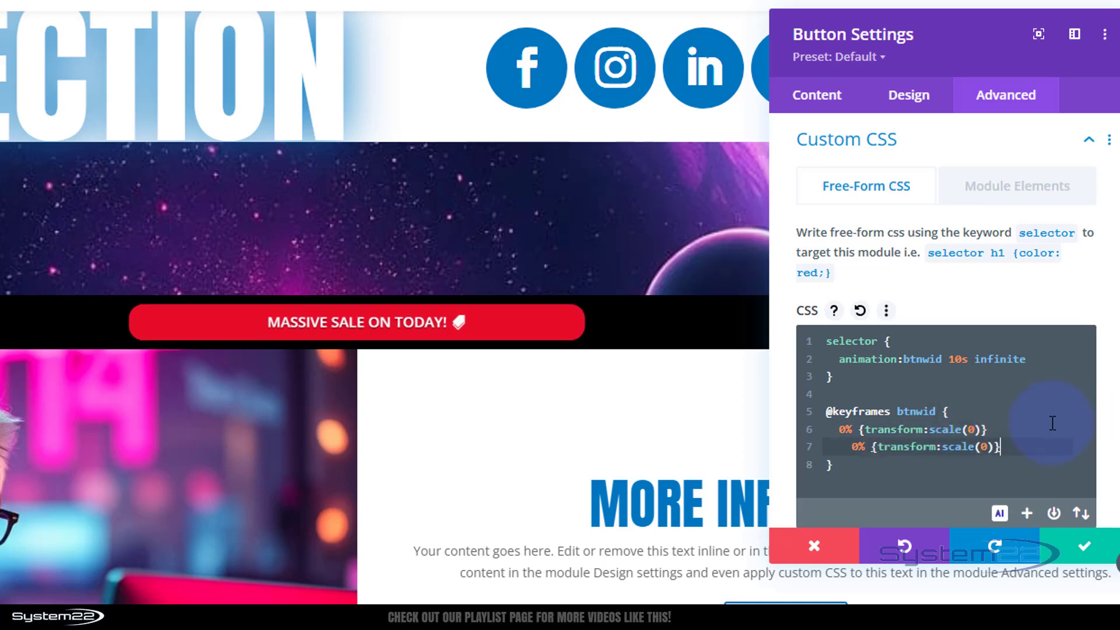
key(Return)
text(0% {transform:scale(0)})
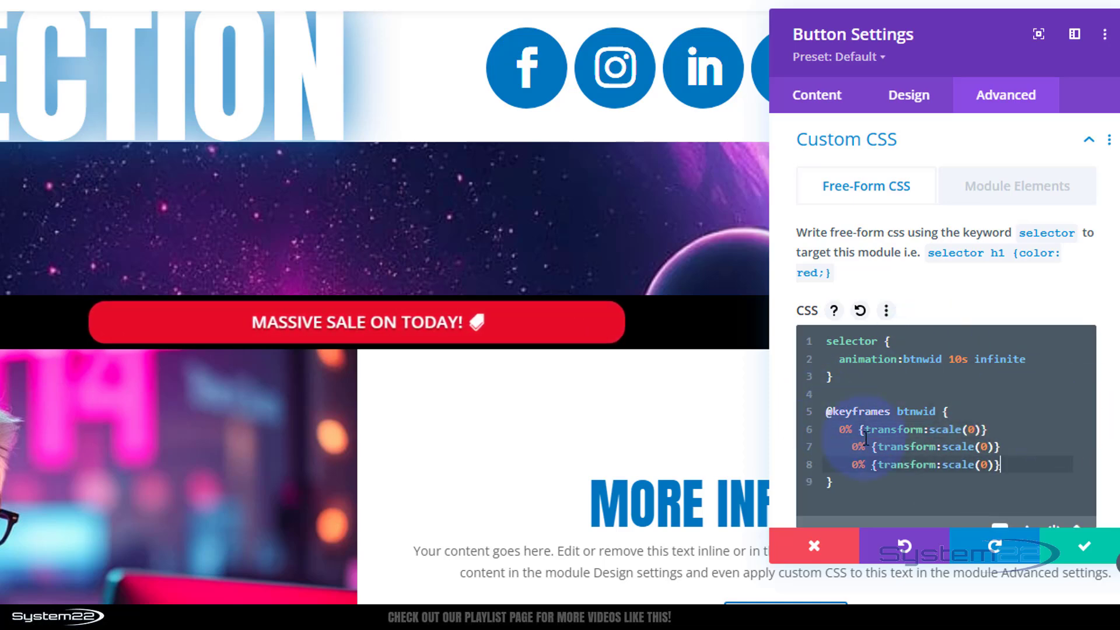
click(841, 430)
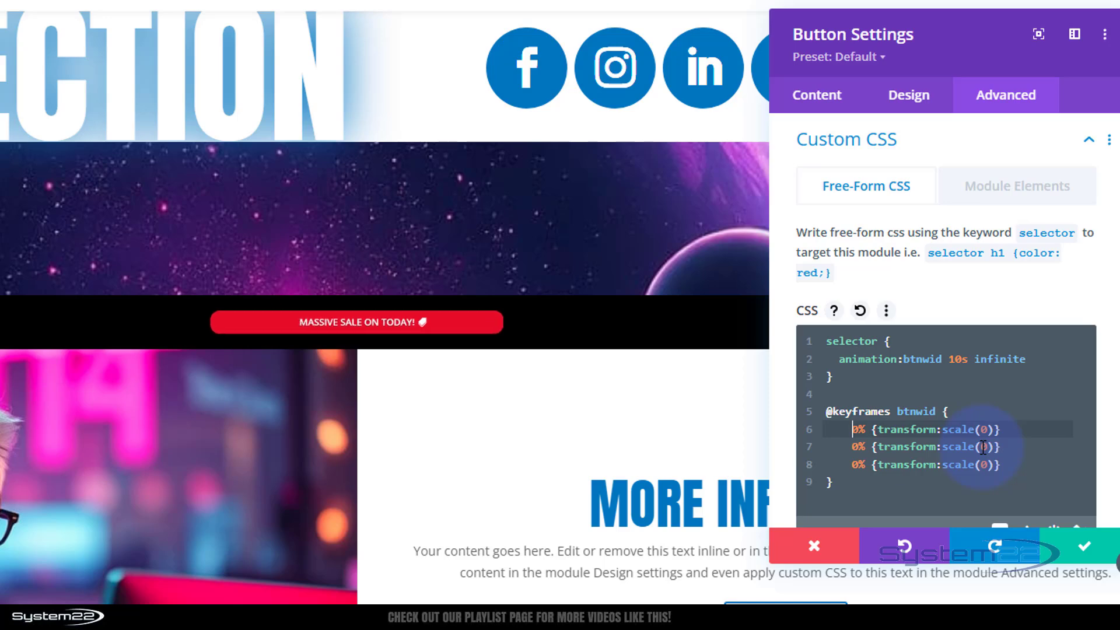
Step: Set the scale value to 1 in the second and third keyframe lines
click(985, 447)
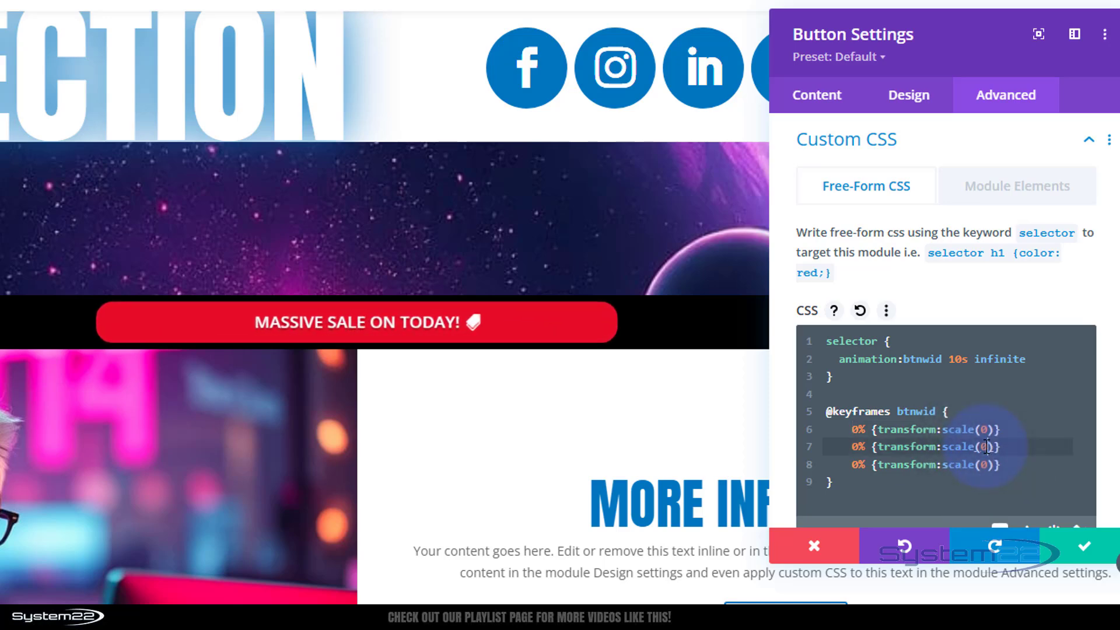
click(978, 447)
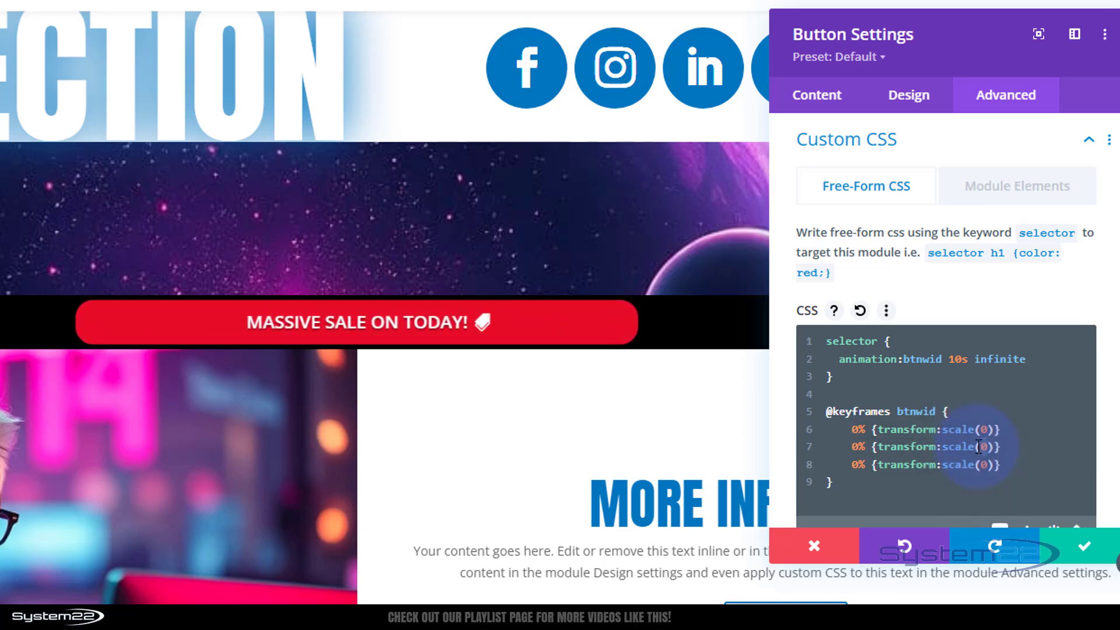
double_click(982, 447)
text(1)
click(984, 465)
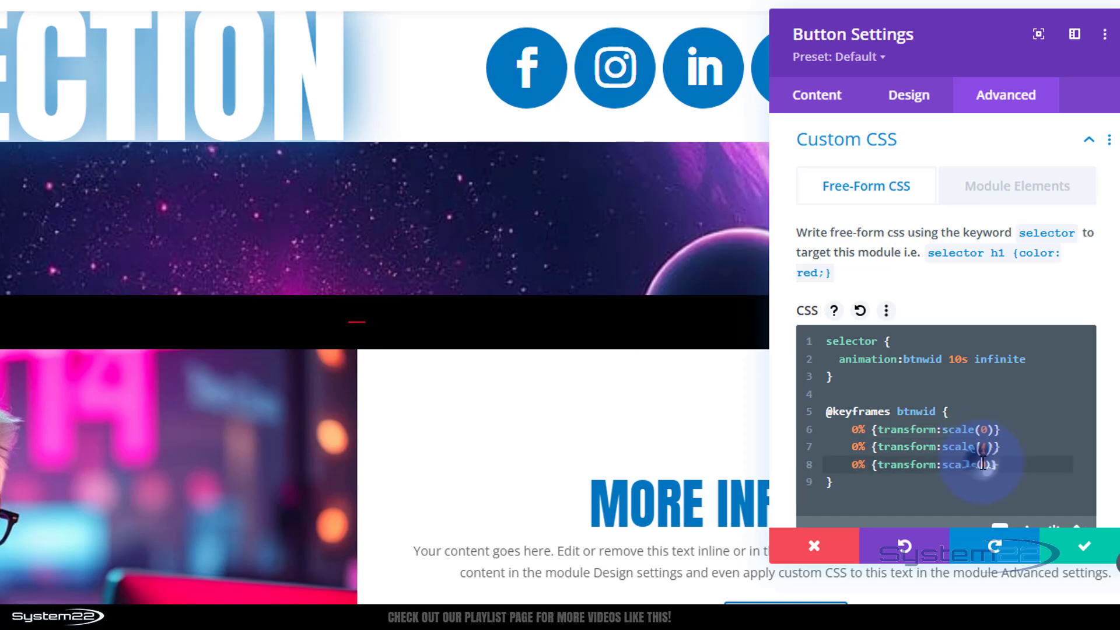
double_click(985, 464)
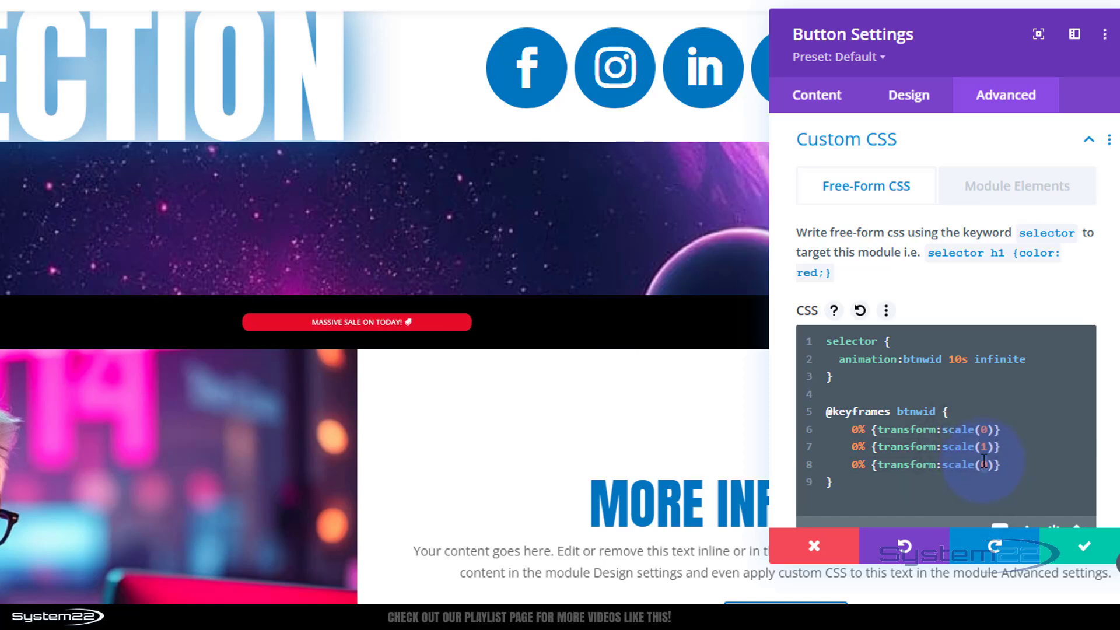
text(1)
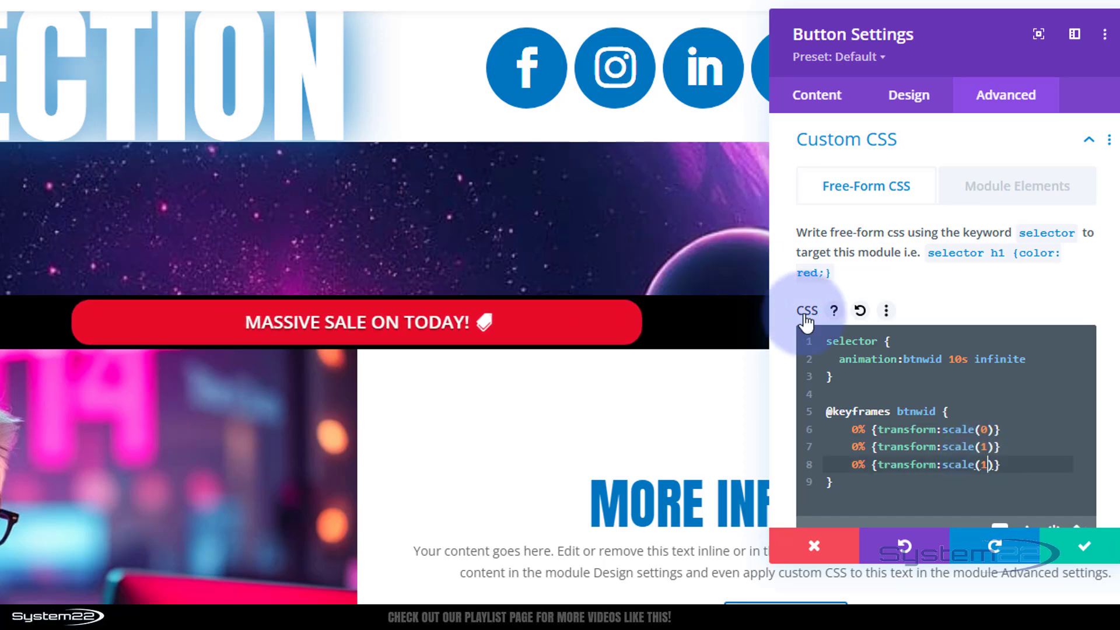
Step: Set the second keyframe's position to 20% and the third keyframe's to 60%
click(865, 432)
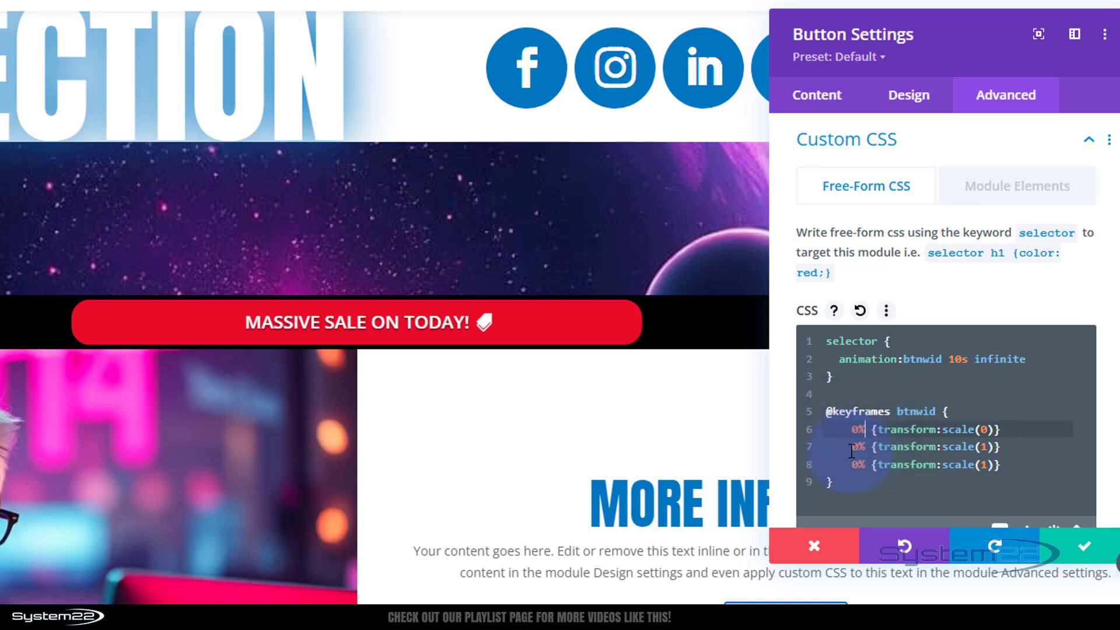
click(852, 448)
text(2)
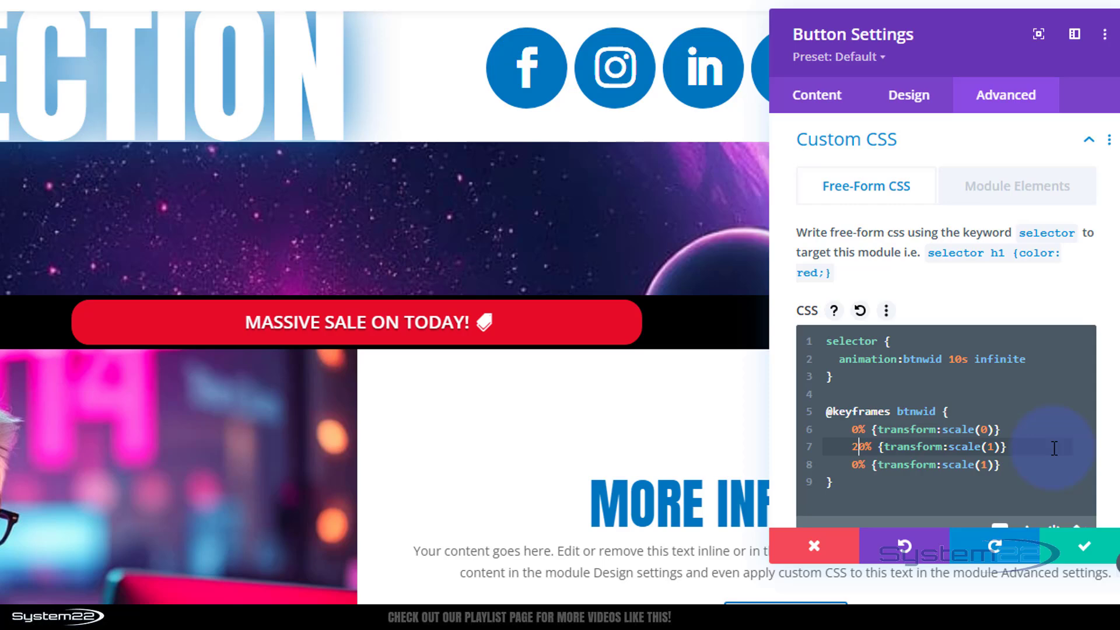
click(853, 465)
text(6)
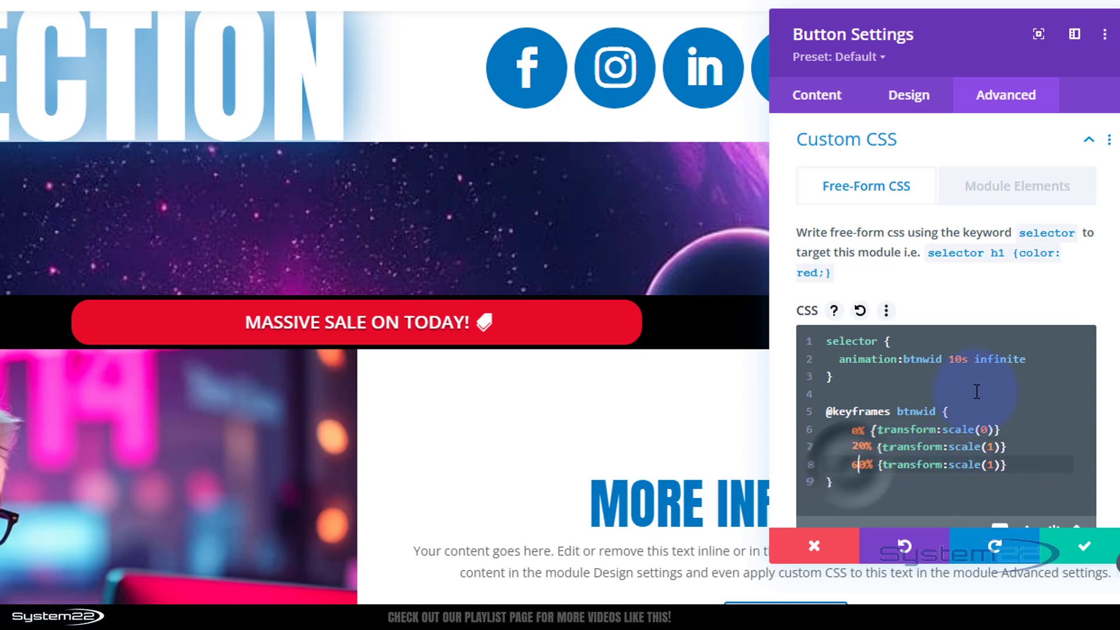
Step: Extend the scale(0) keyframe so that it applies at 0%, 70%, 100%
click(866, 430)
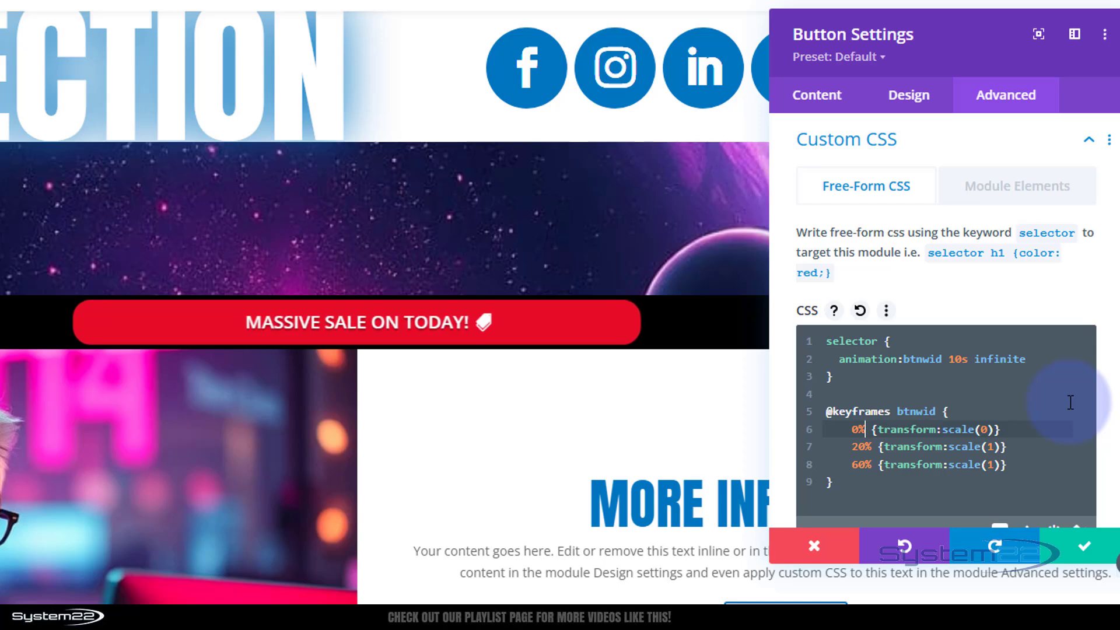
text(, )
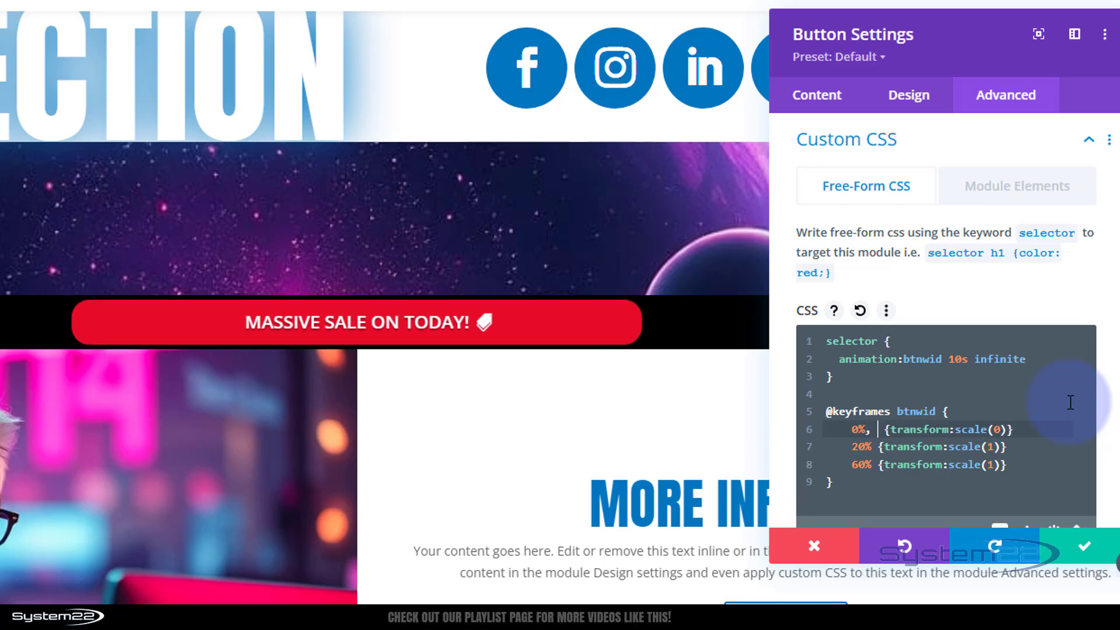
text(70%)
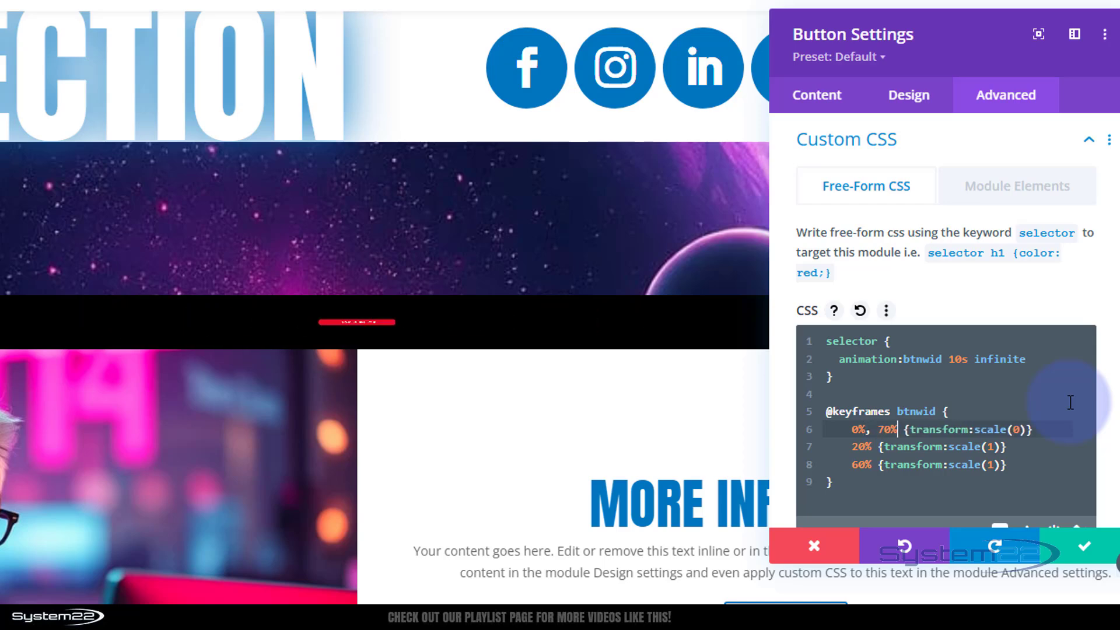
text(, )
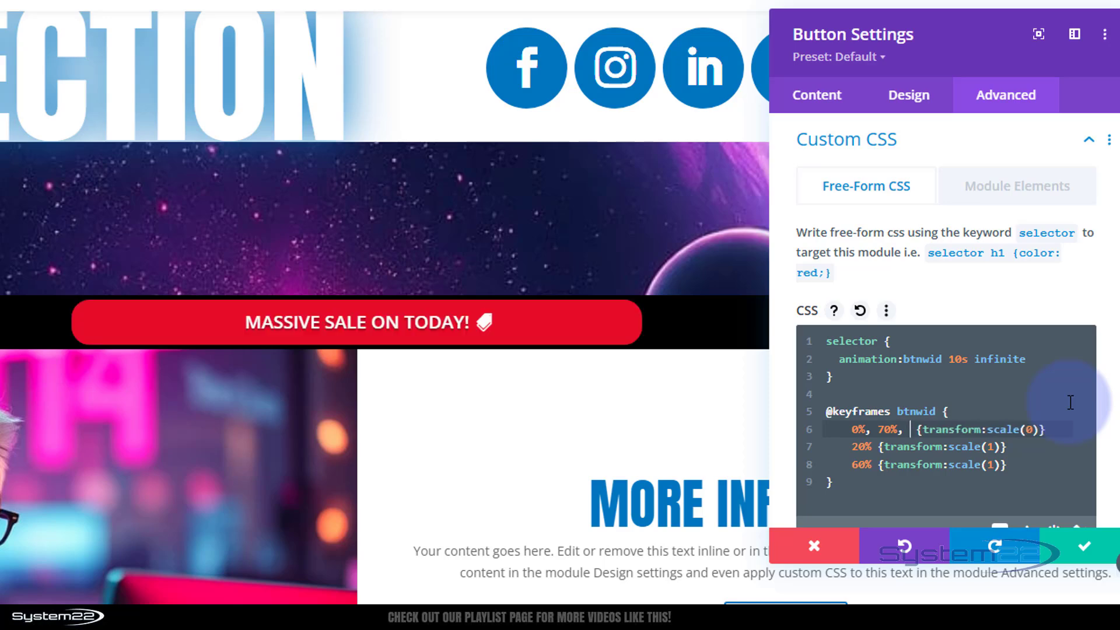
text(100)
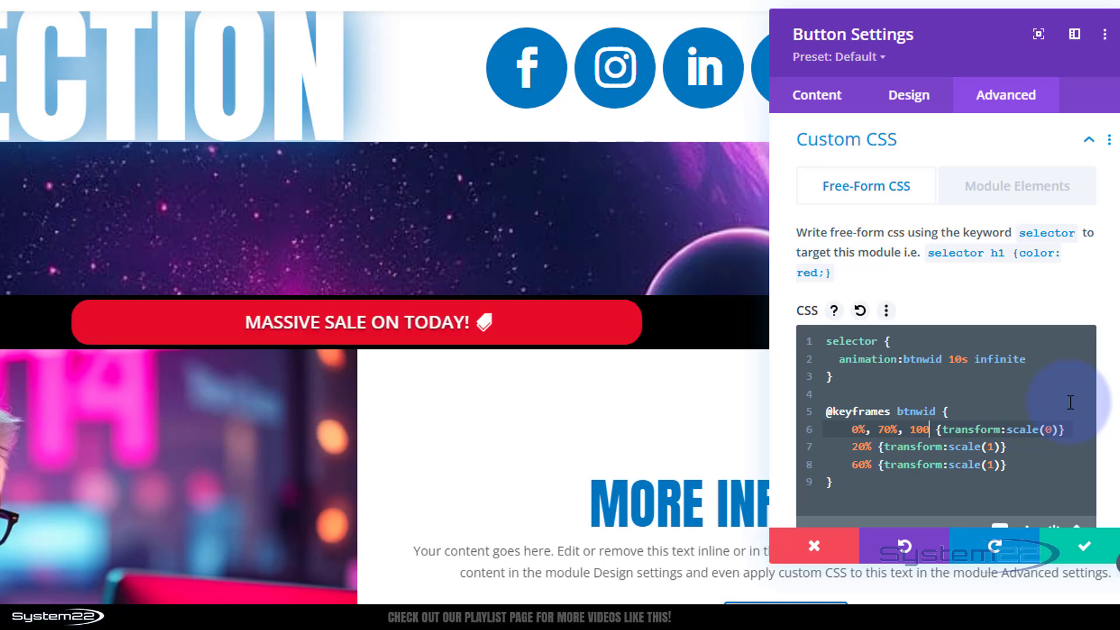
text(%)
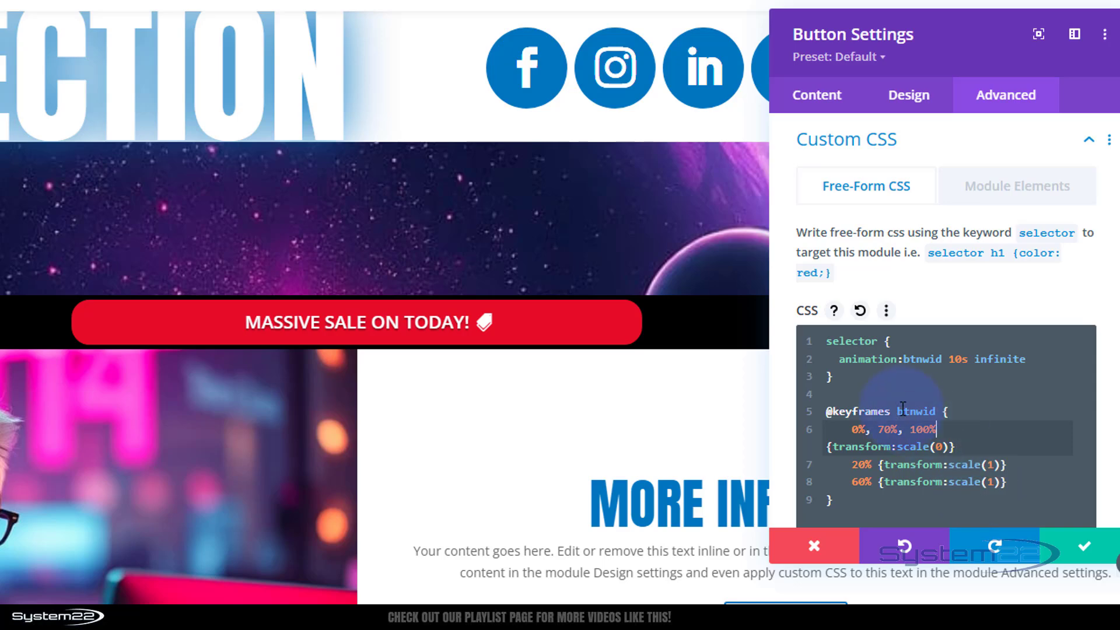
click(949, 357)
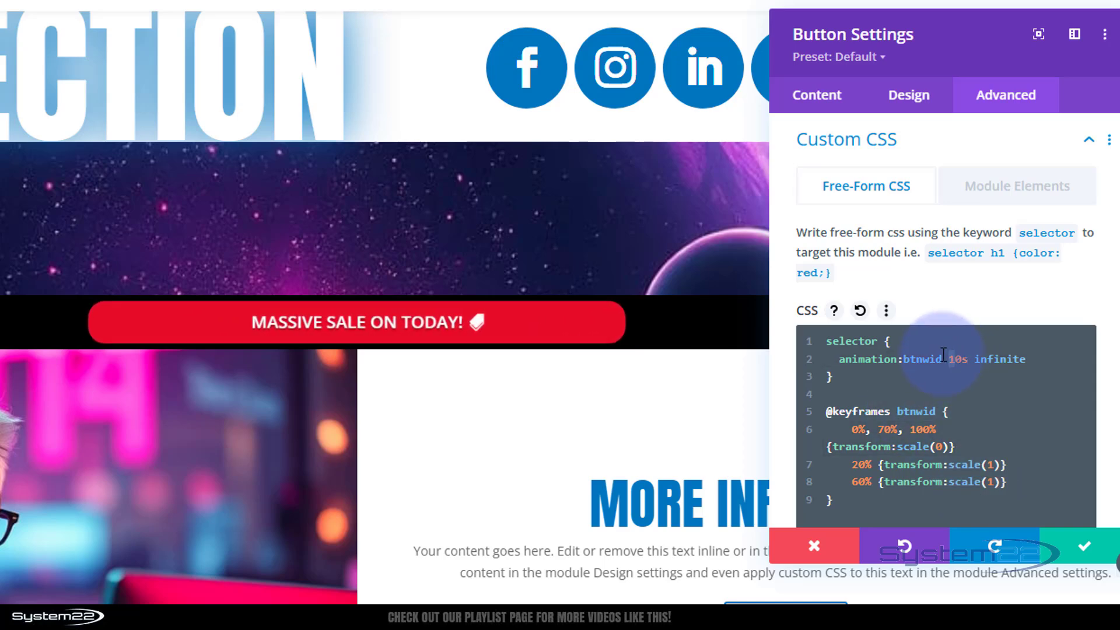
Step: Set the duration of the btnwid animation in the selector rule to 15s
key(Delete)
text(5)
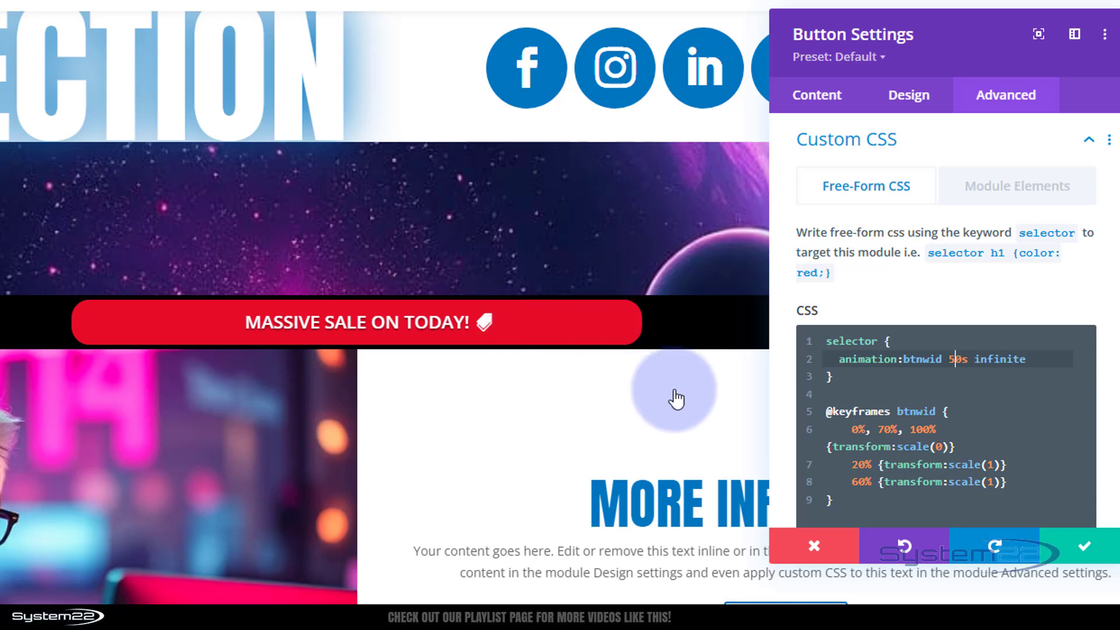
click(953, 359)
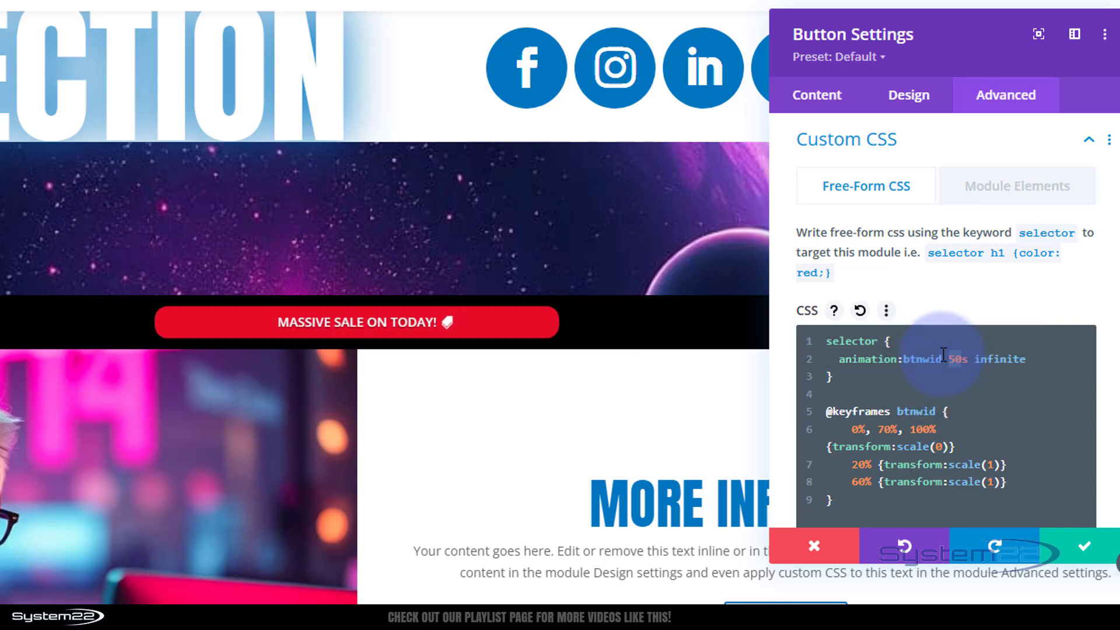
text(15)
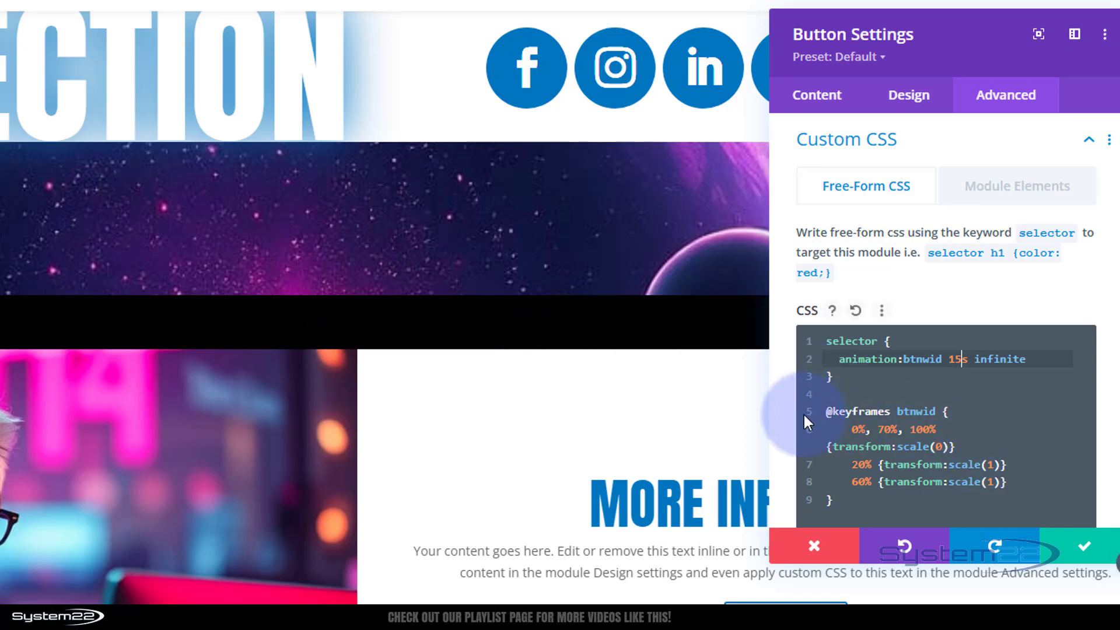
Step: Copy the selector animation rule and paste the duplicate below the btnwid keyframes block, separated by a blank line
drag(826, 345, 853, 387)
key(ctrl+c)
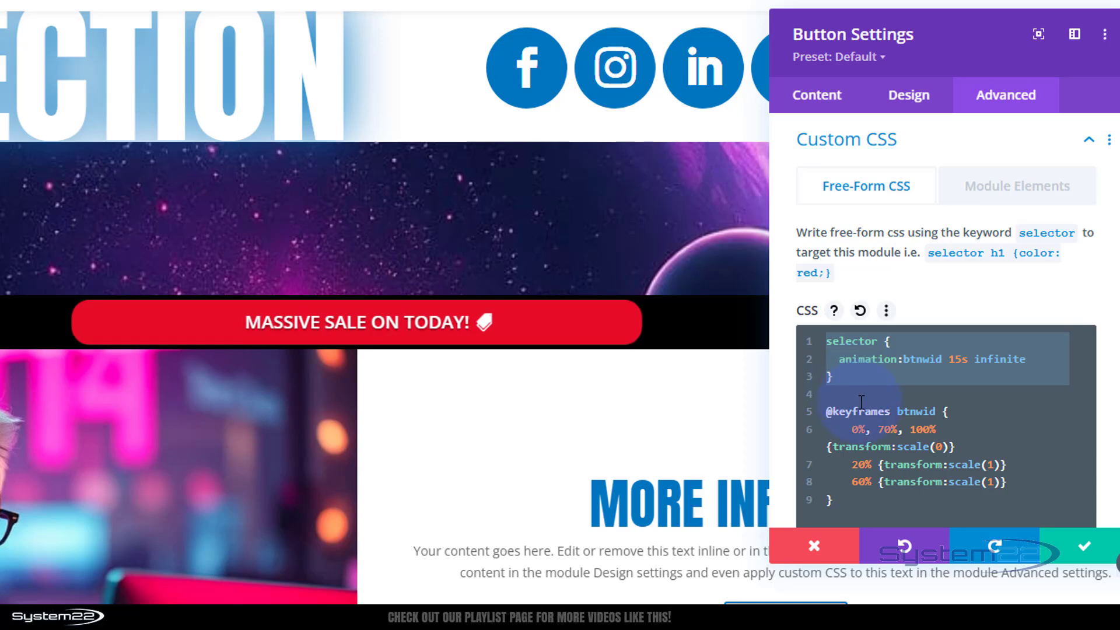
click(851, 498)
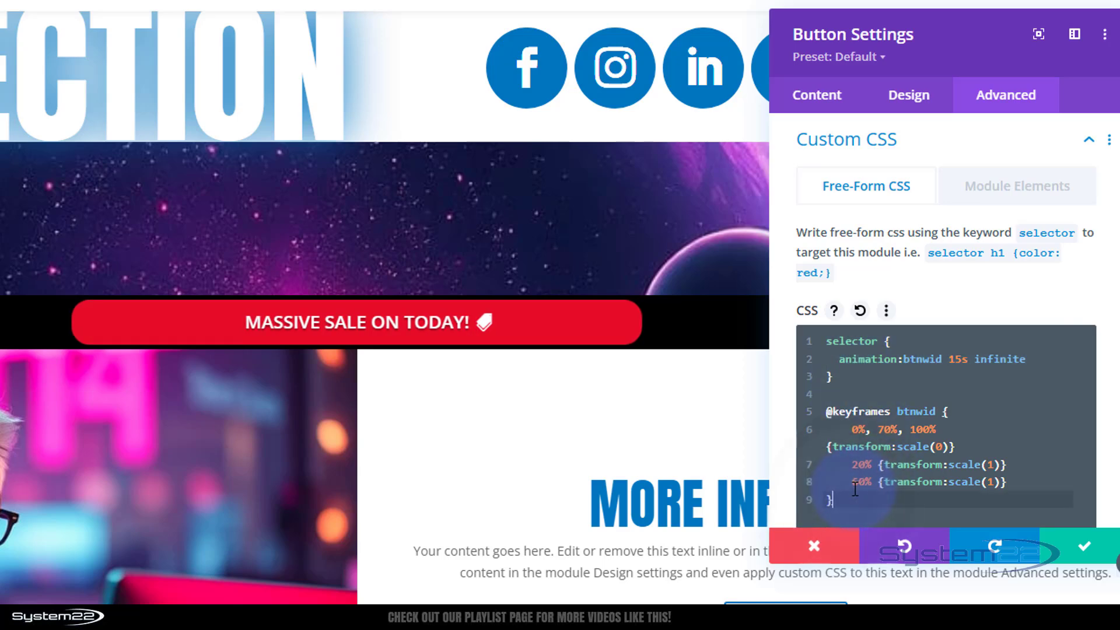
key(Return)
key(Return)
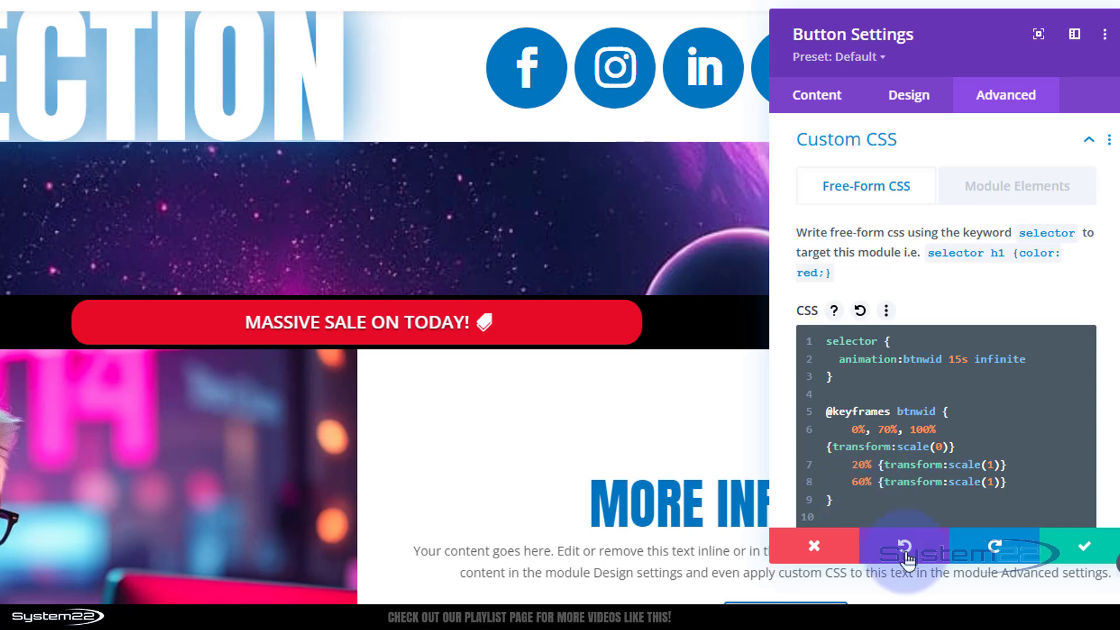
key(ctrl+v)
scroll(908, 424, down, 3)
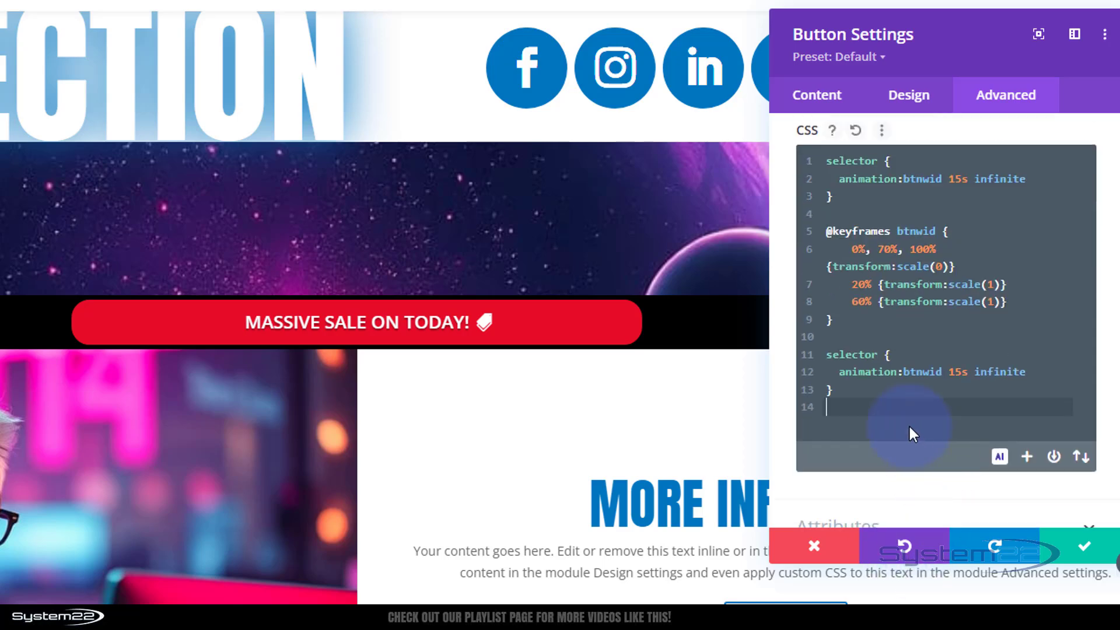
Step: Turn the duplicated rule into selector:hover and set its declaration to animation:none;
click(878, 355)
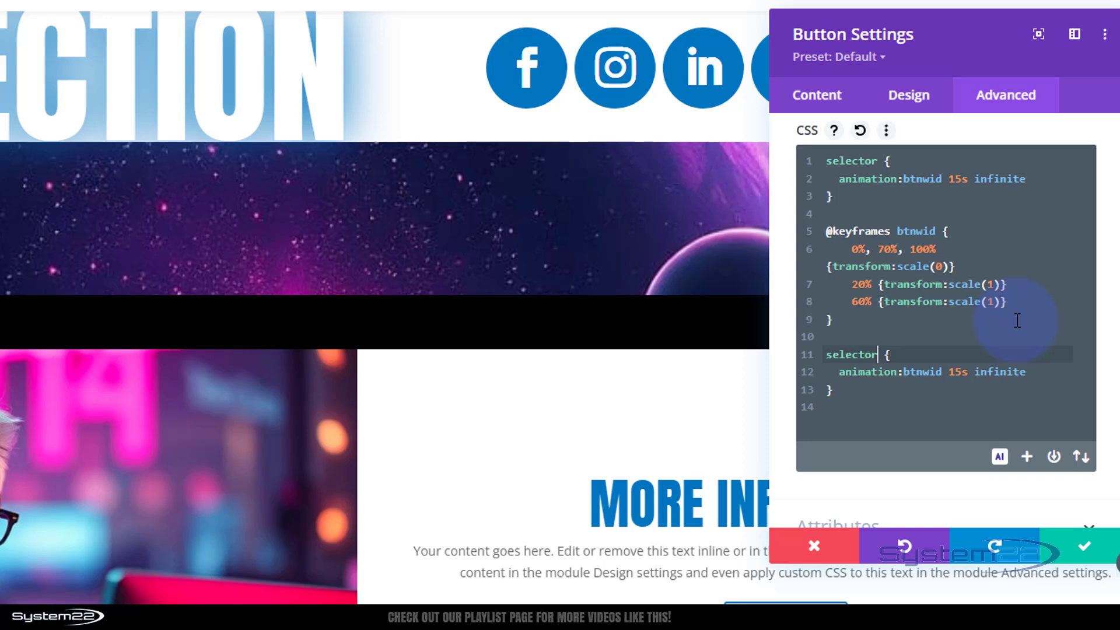
text(:hover)
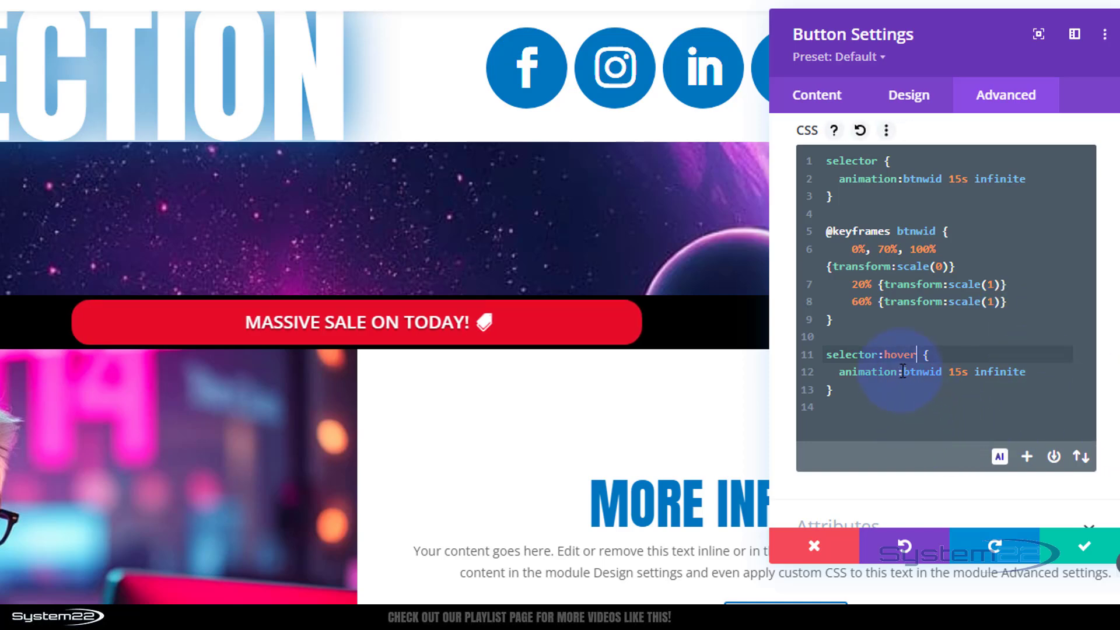
drag(905, 372, 1024, 372)
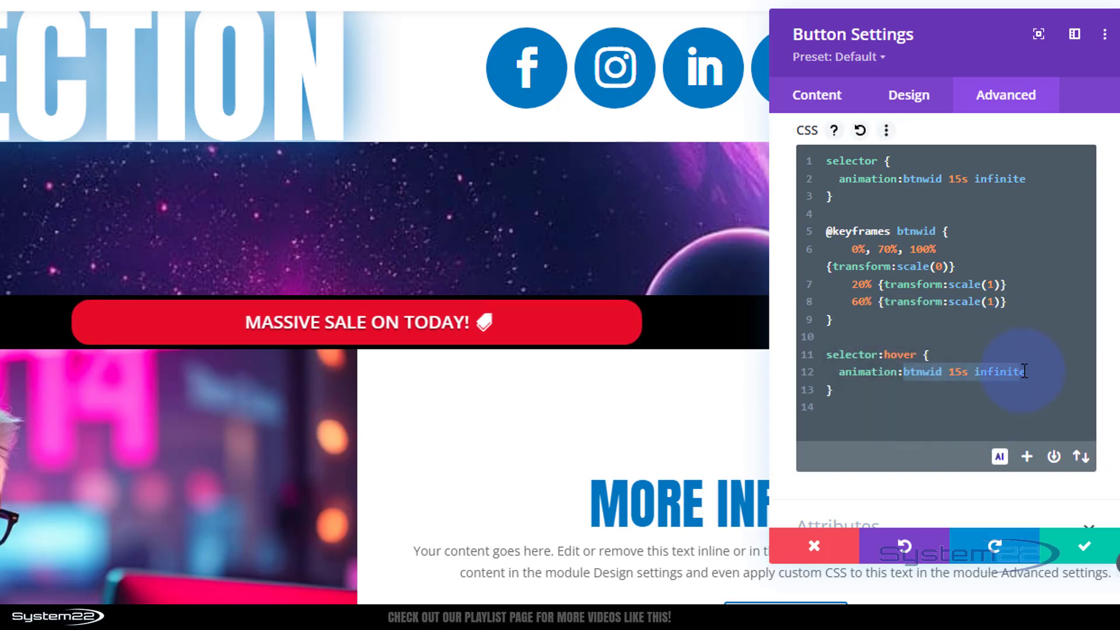
text(nimation:nonee)
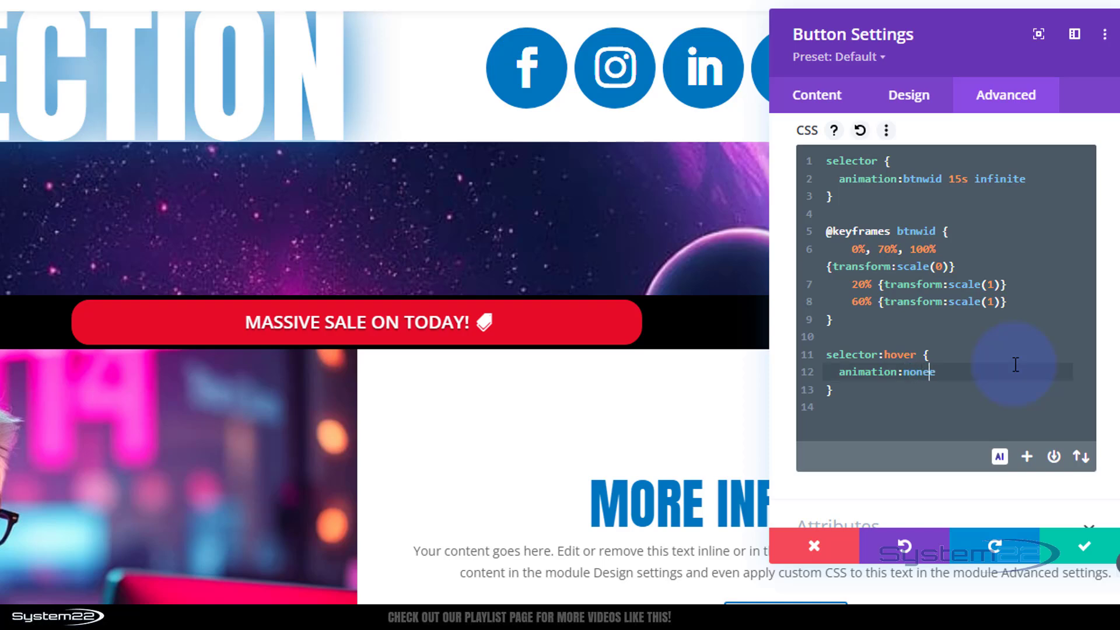
key(Delete)
text(;)
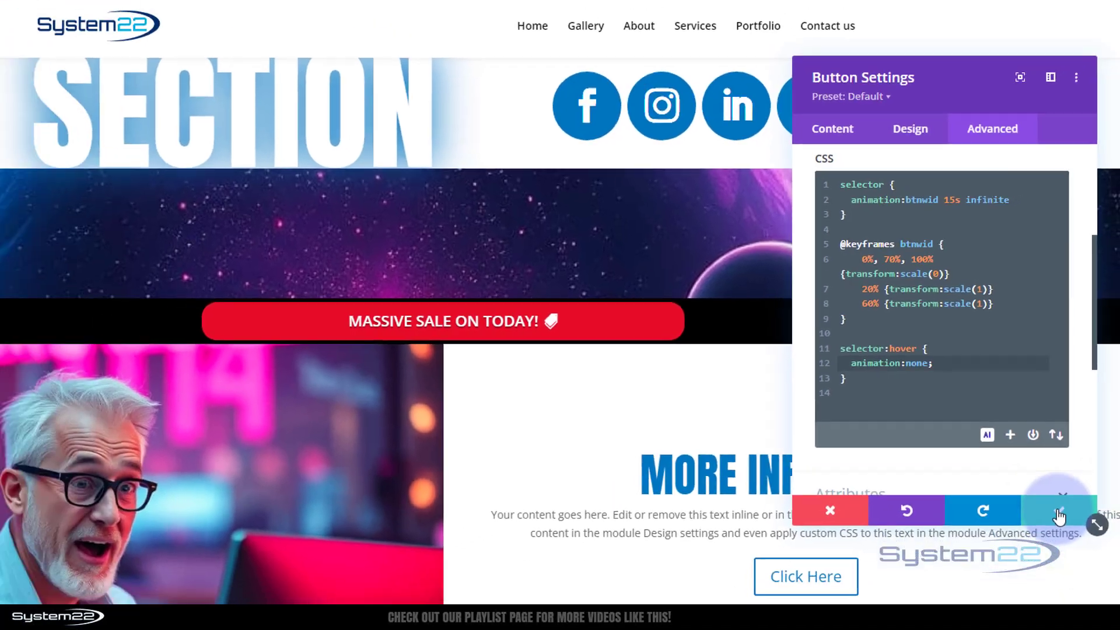
Step: Save the button settings and the page, and exit the visual builder to the live page
click(1084, 553)
click(1021, 580)
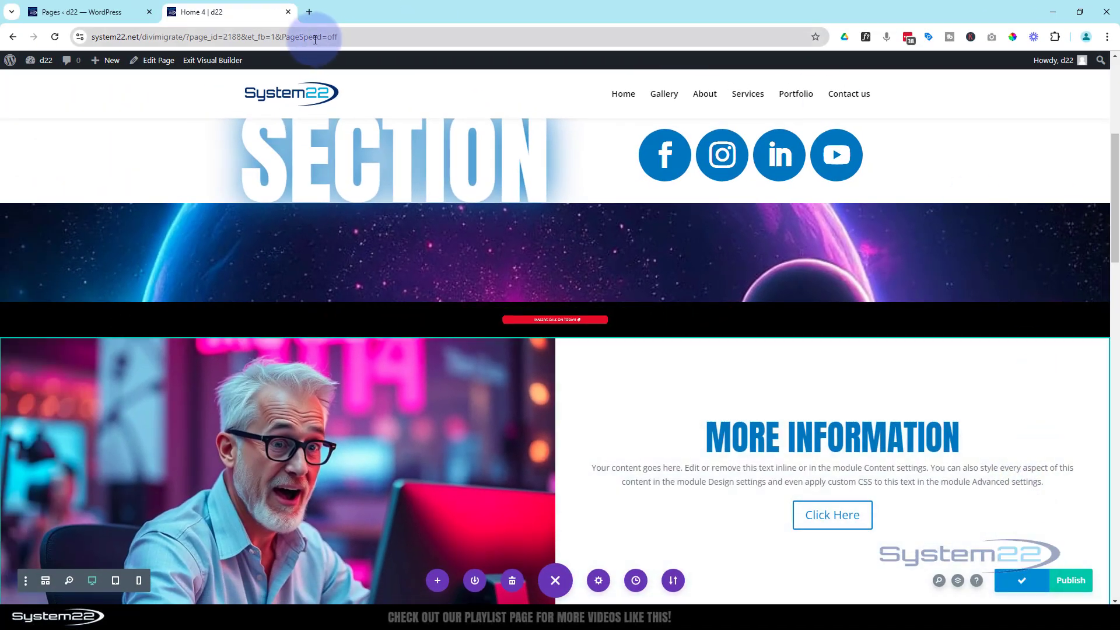
click(222, 61)
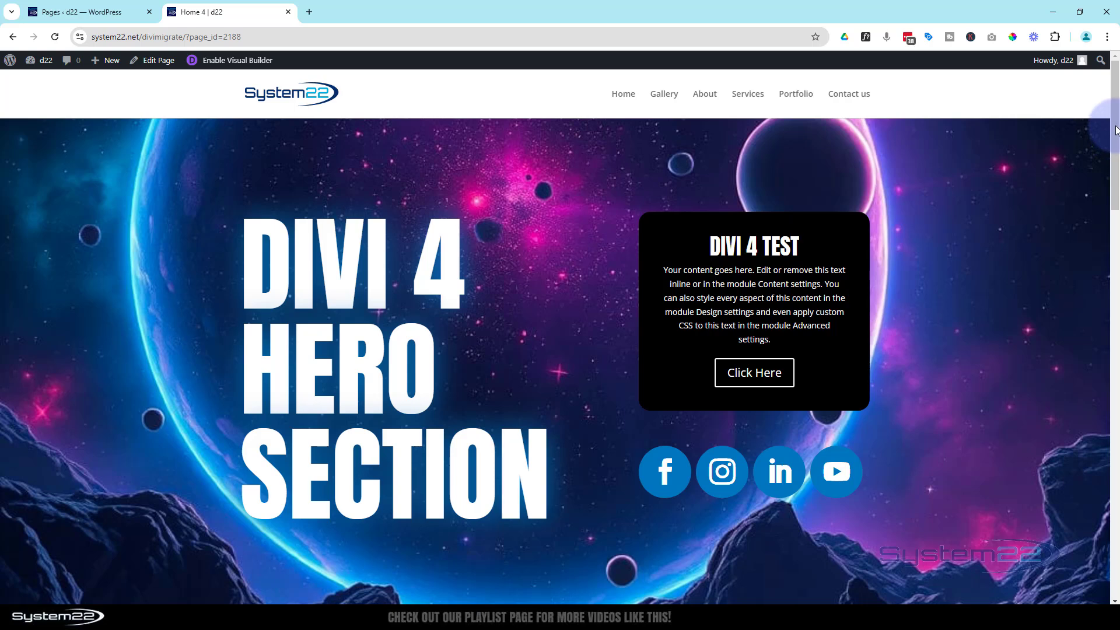
Step: Examine the live page from the hero to the contact section, checking the sticky black row and the sale button's scaling animation
drag(1116, 129, 1116, 184)
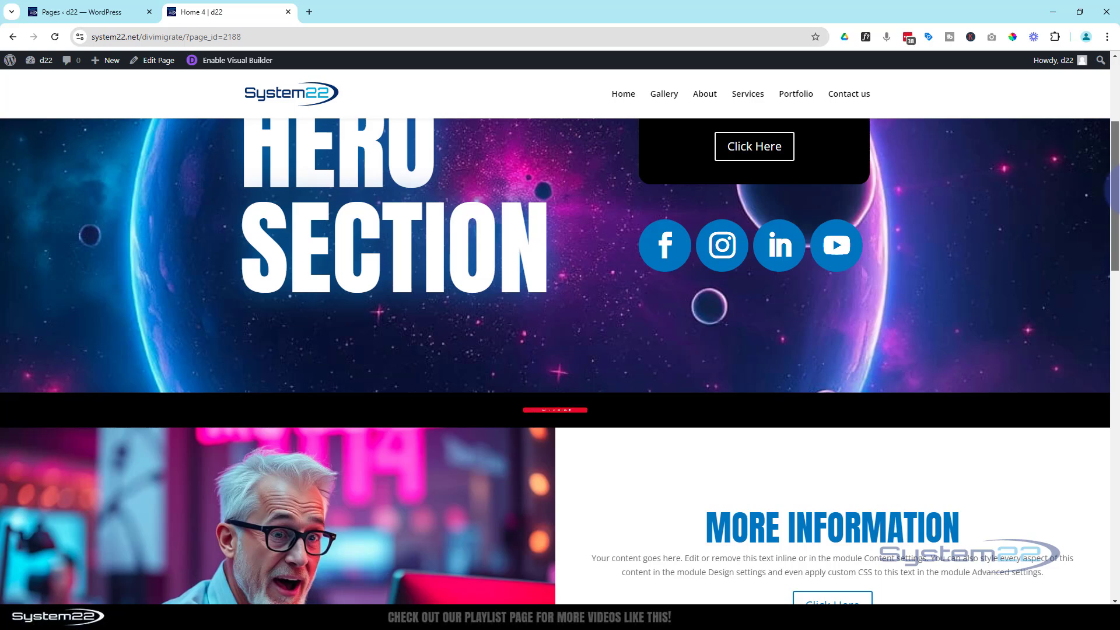
drag(1116, 184, 1105, 139)
scroll(736, 225, down, 5)
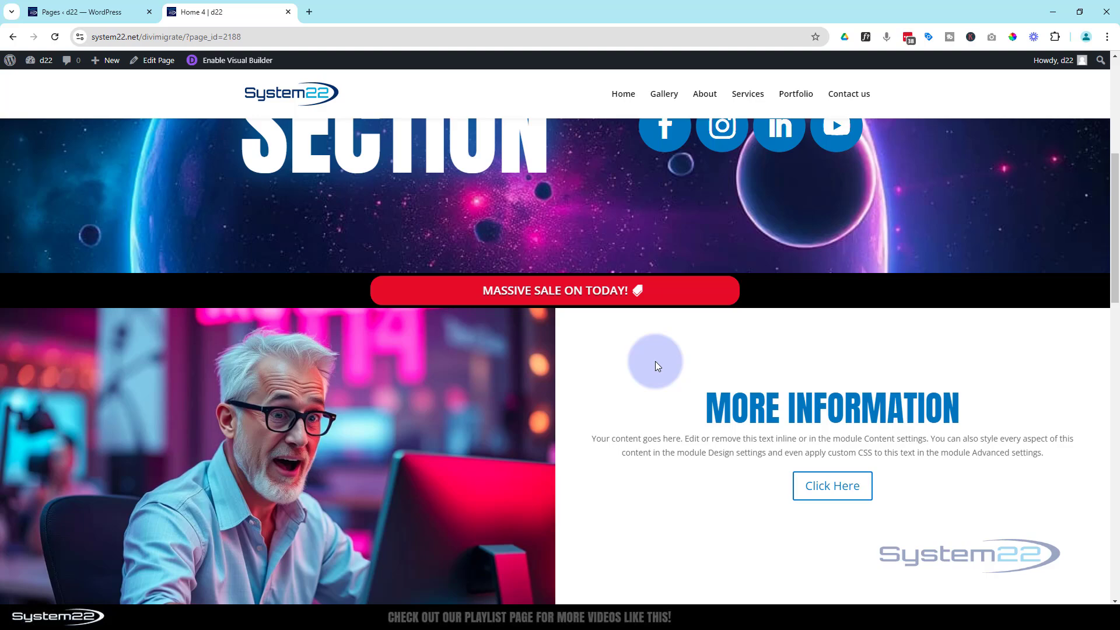
scroll(653, 365, down, 8)
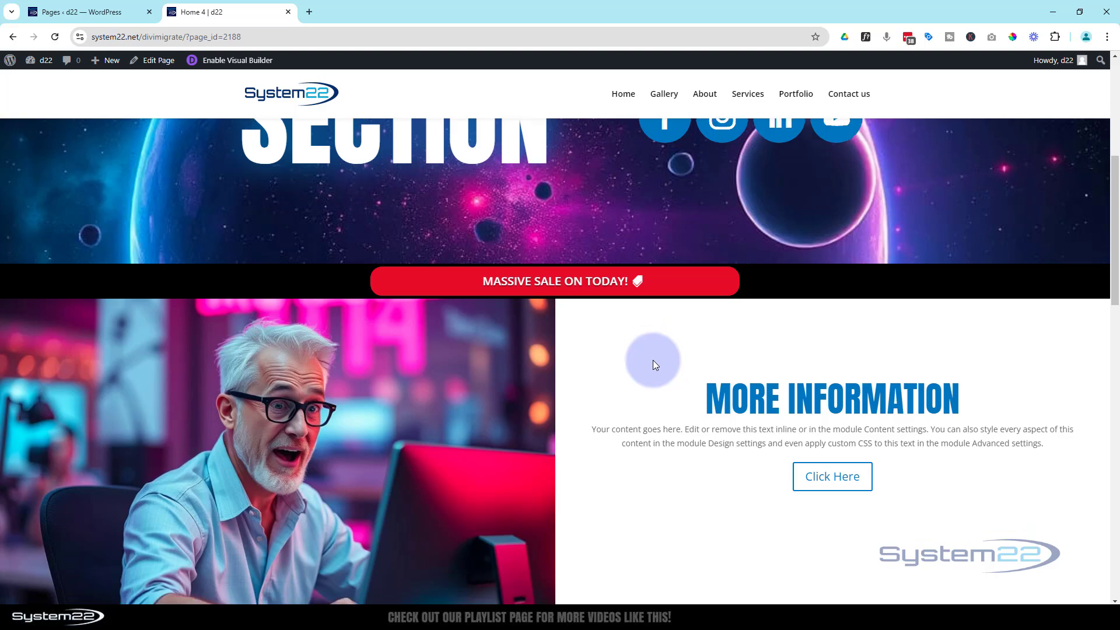
scroll(653, 365, down, 5)
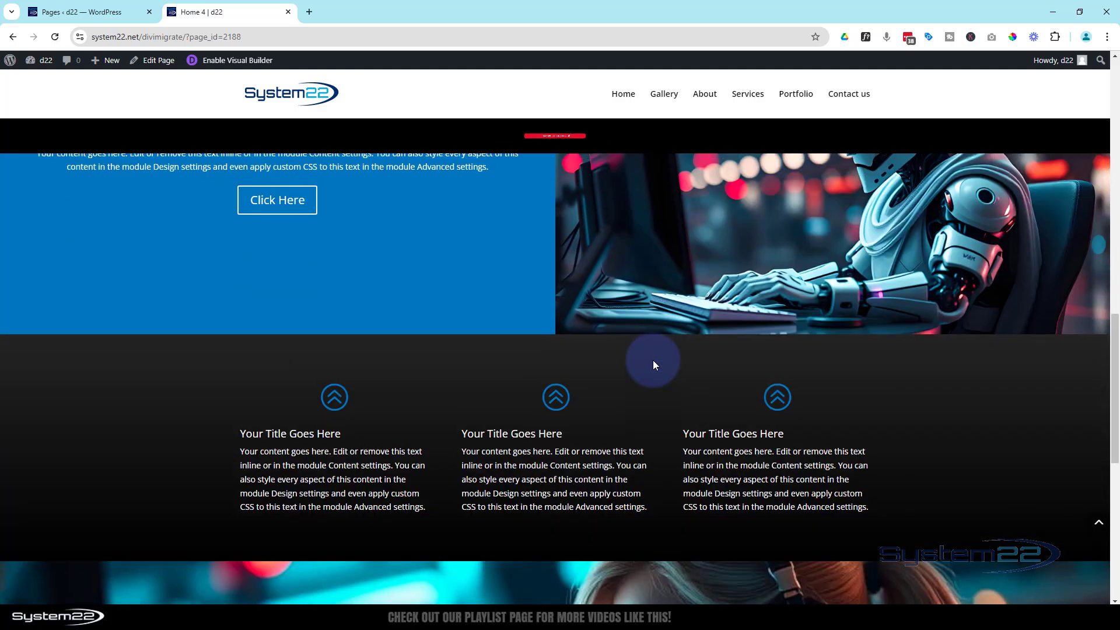
scroll(653, 364, up, 7)
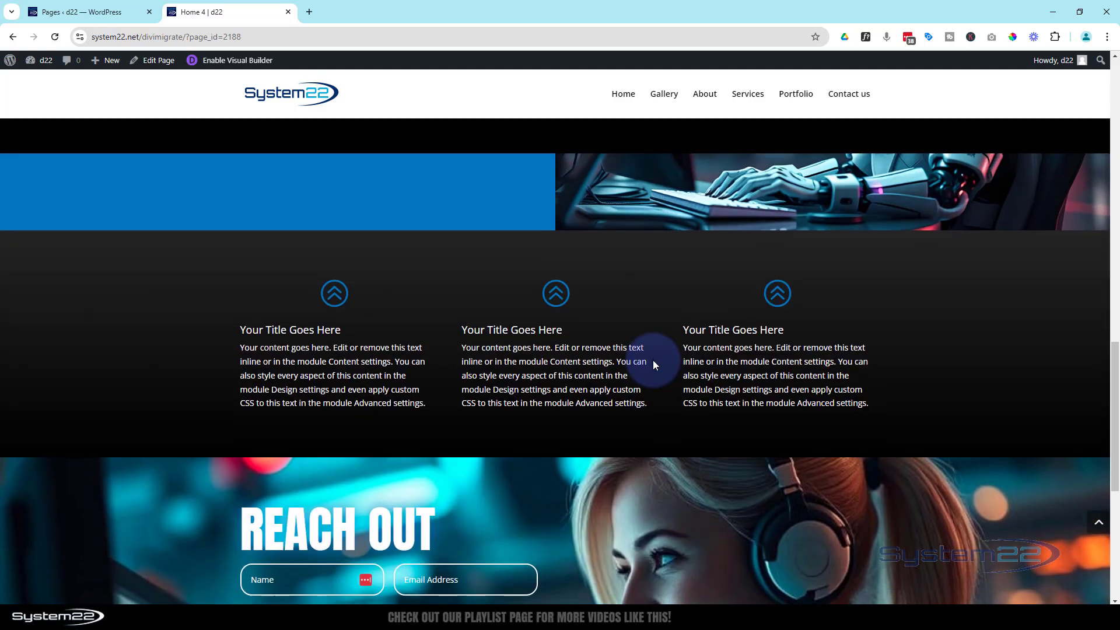
scroll(652, 360, up, 6)
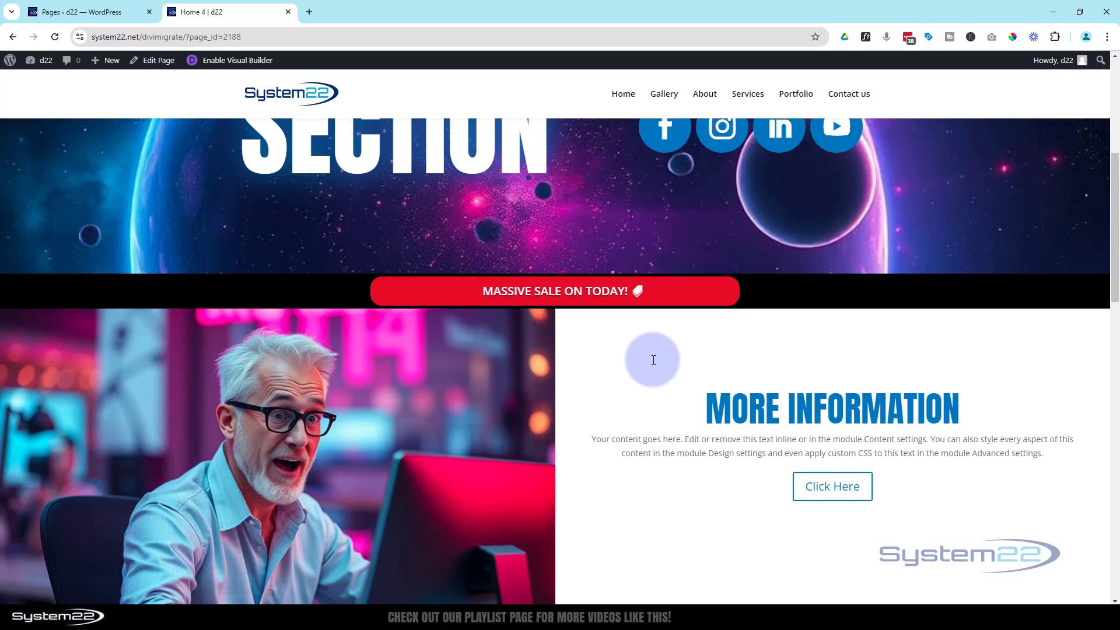
scroll(654, 360, down, 3)
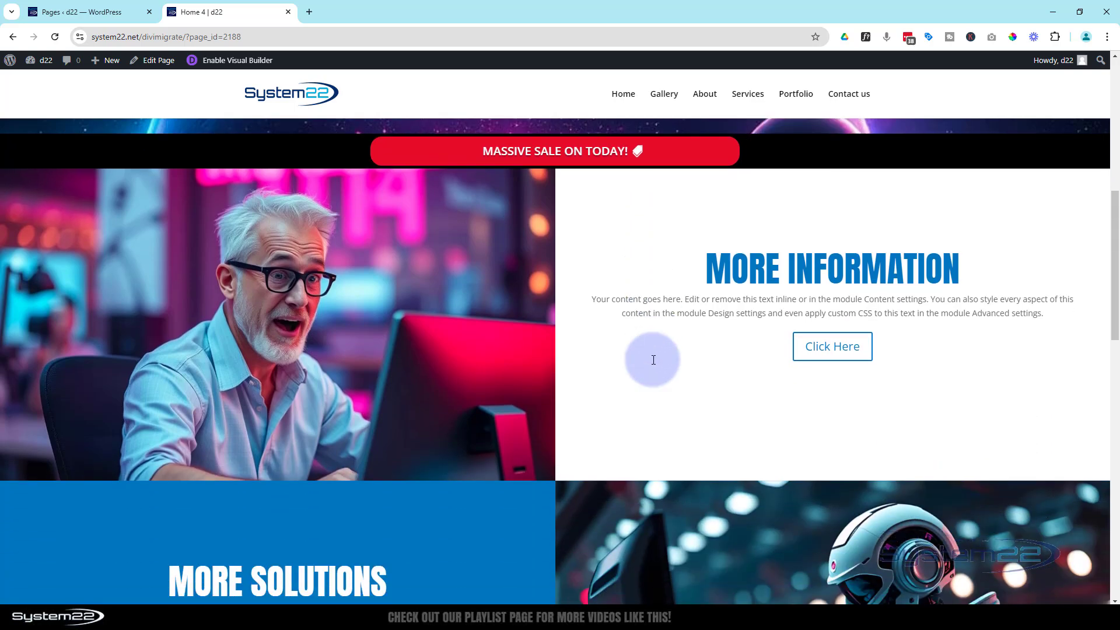
scroll(653, 363, down, 3)
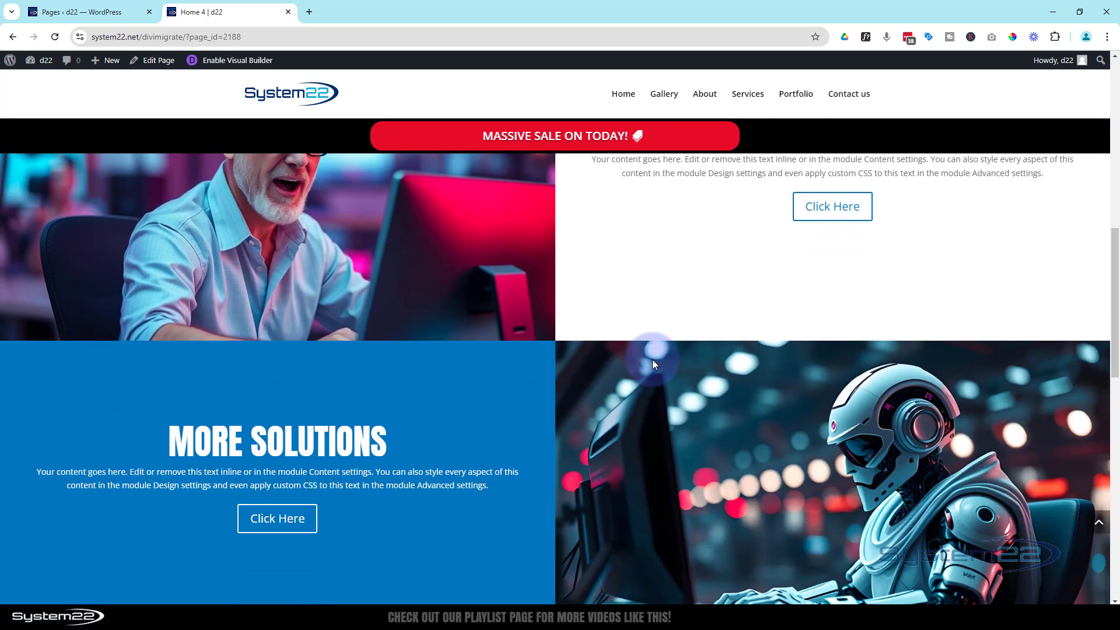
scroll(652, 365, down, 6)
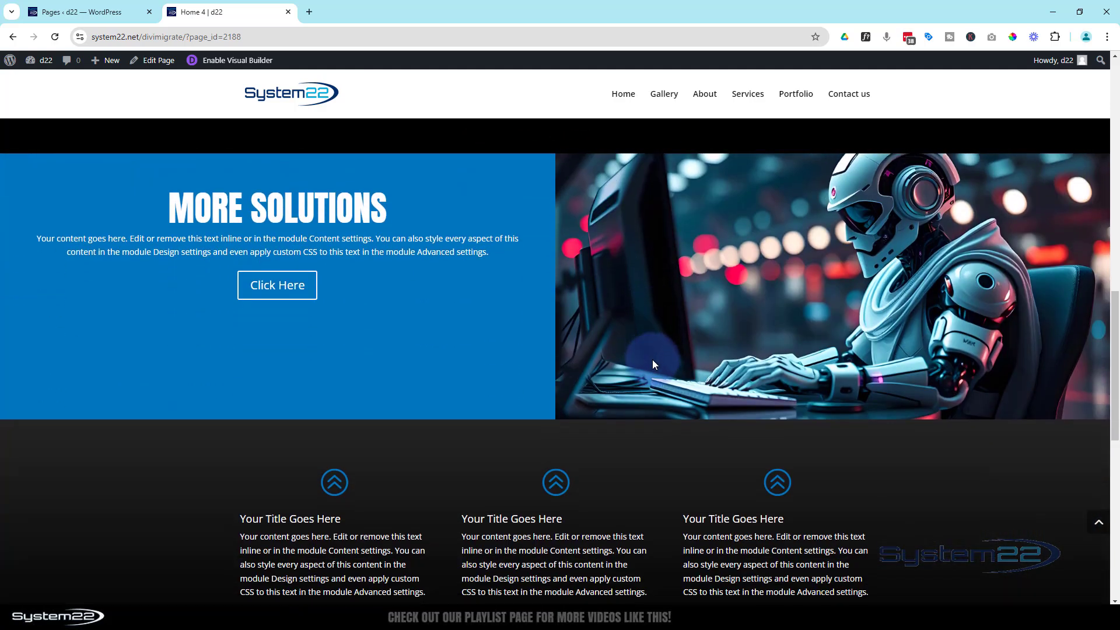
scroll(653, 359, down, 2)
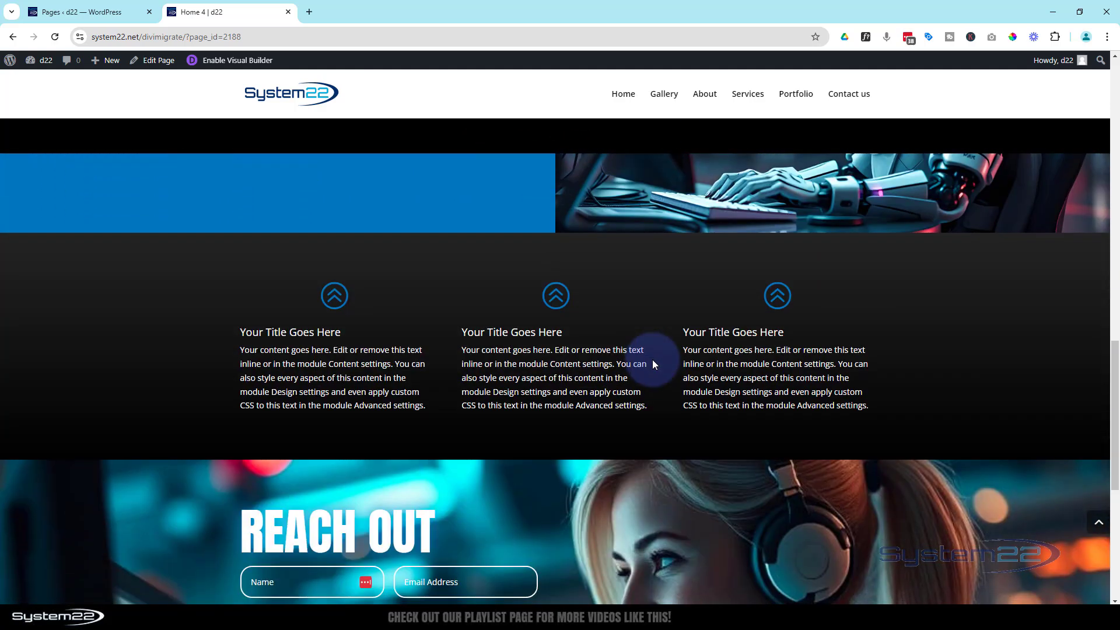
scroll(653, 360, up, 2)
scroll(653, 359, up, 7)
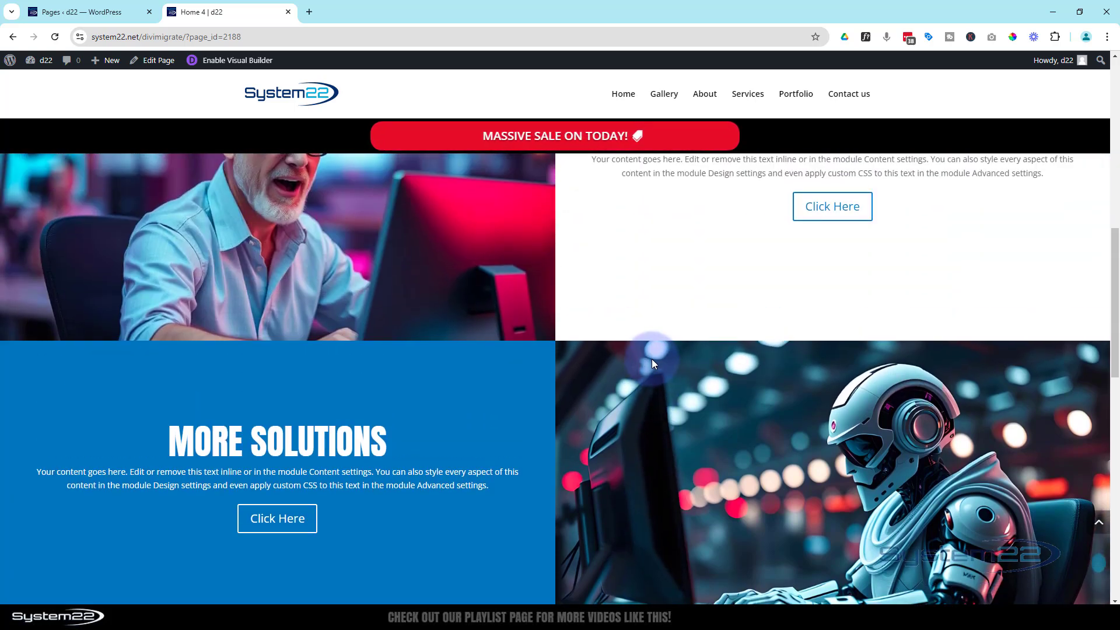
scroll(623, 345, up, 4)
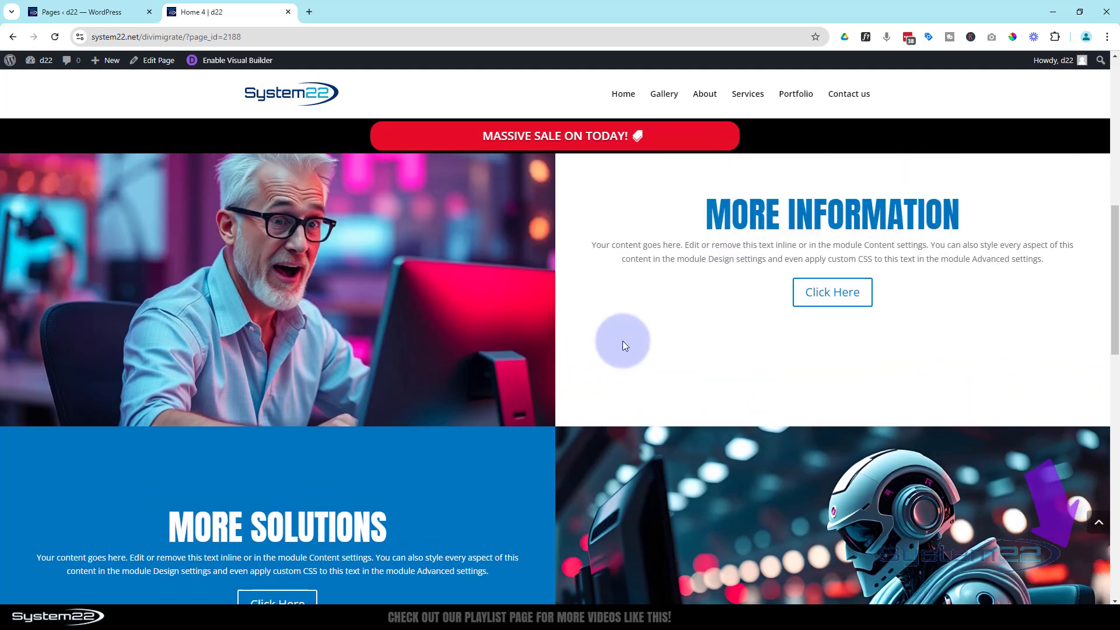
scroll(623, 345, up, 5)
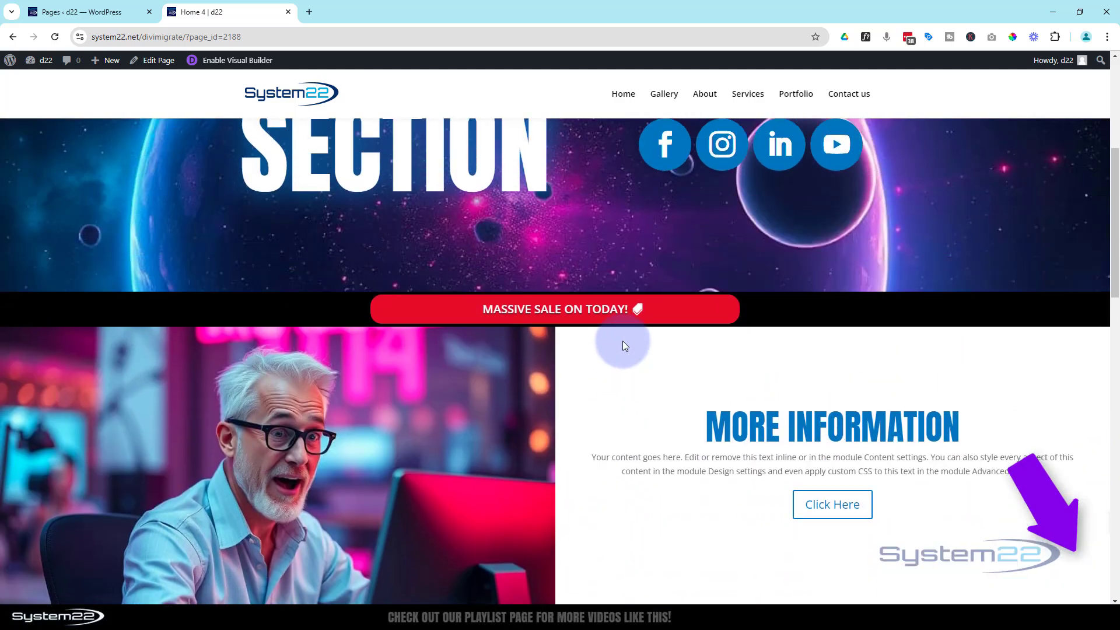
scroll(623, 342, down, 5)
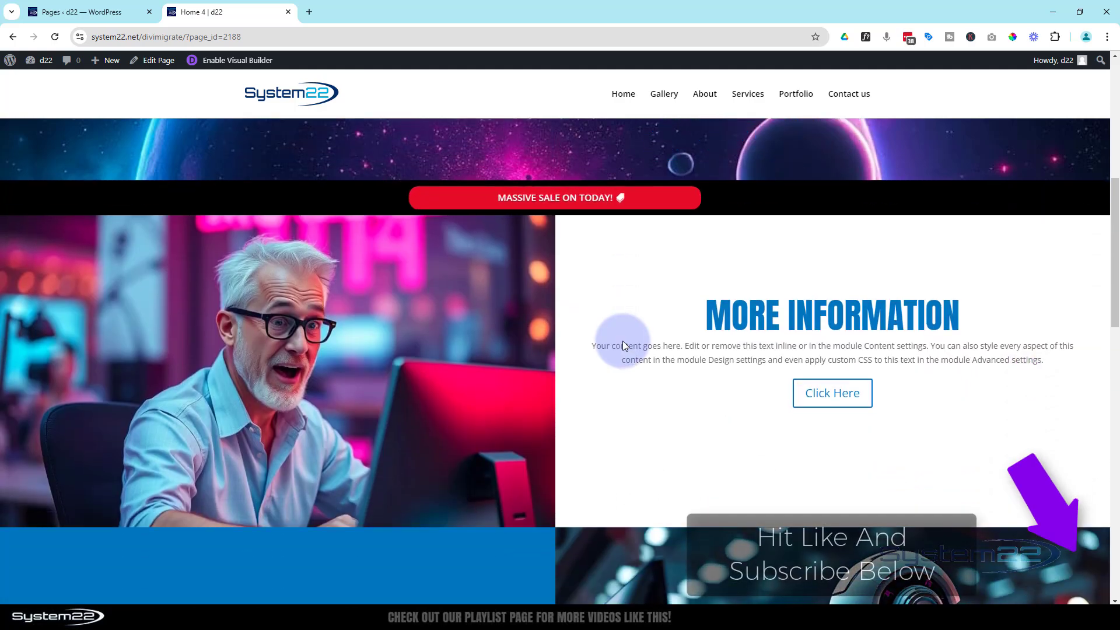
scroll(623, 341, down, 2)
scroll(624, 340, down, 6)
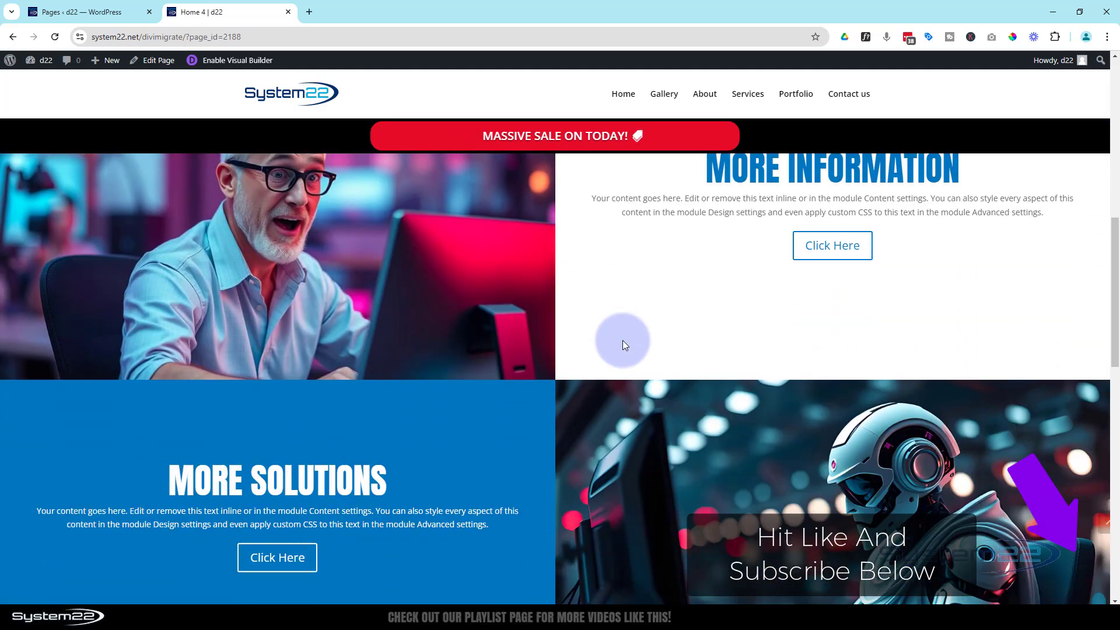
scroll(622, 344, down, 7)
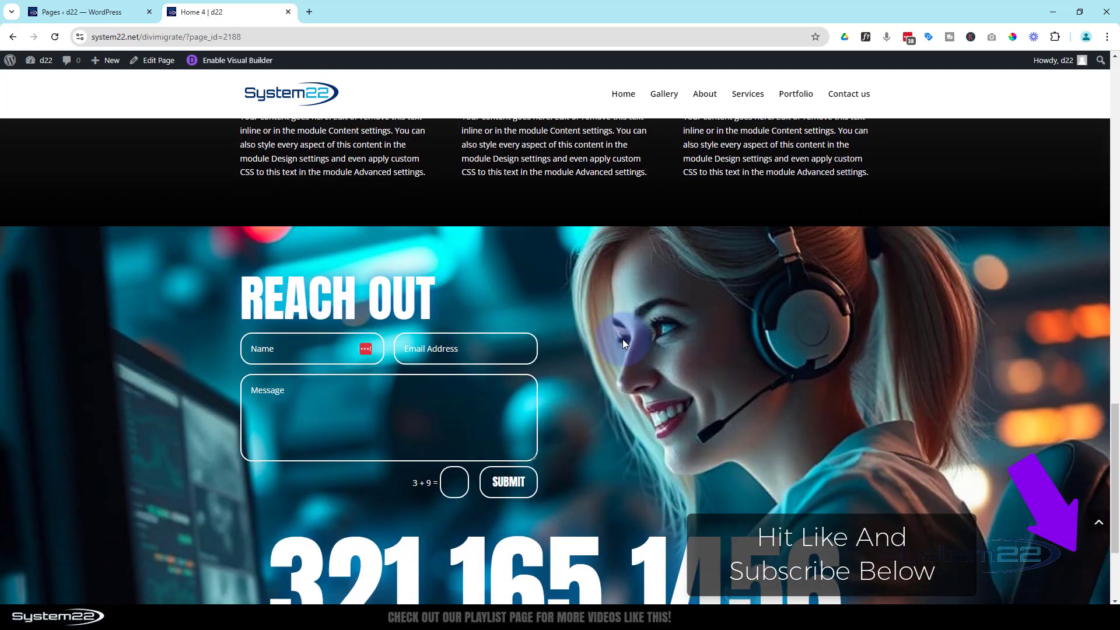
click(1100, 526)
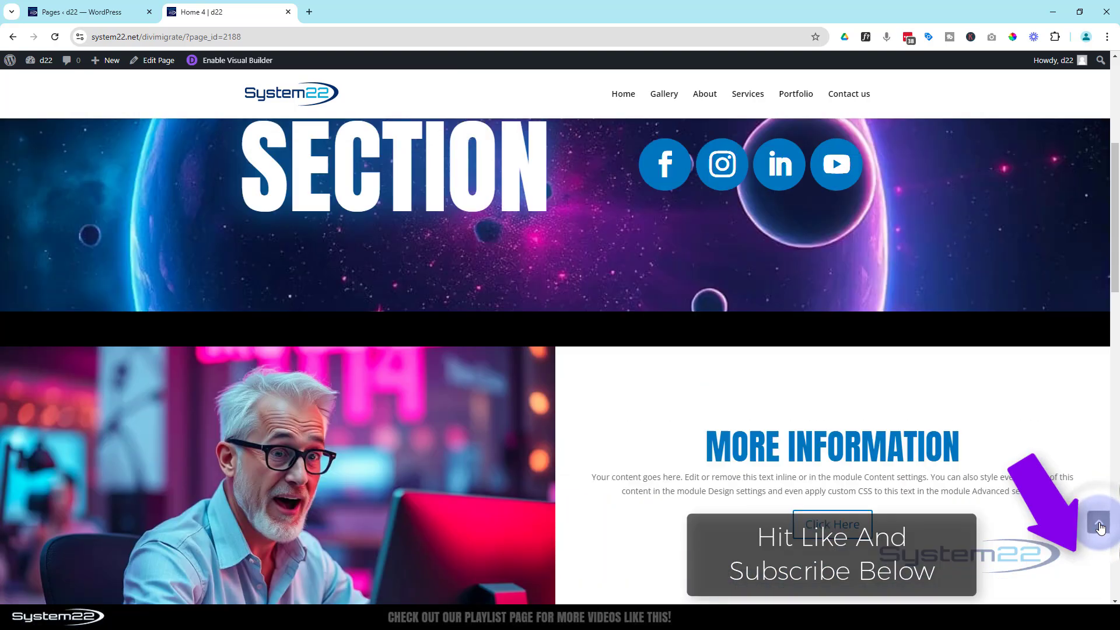
scroll(994, 411, down, 5)
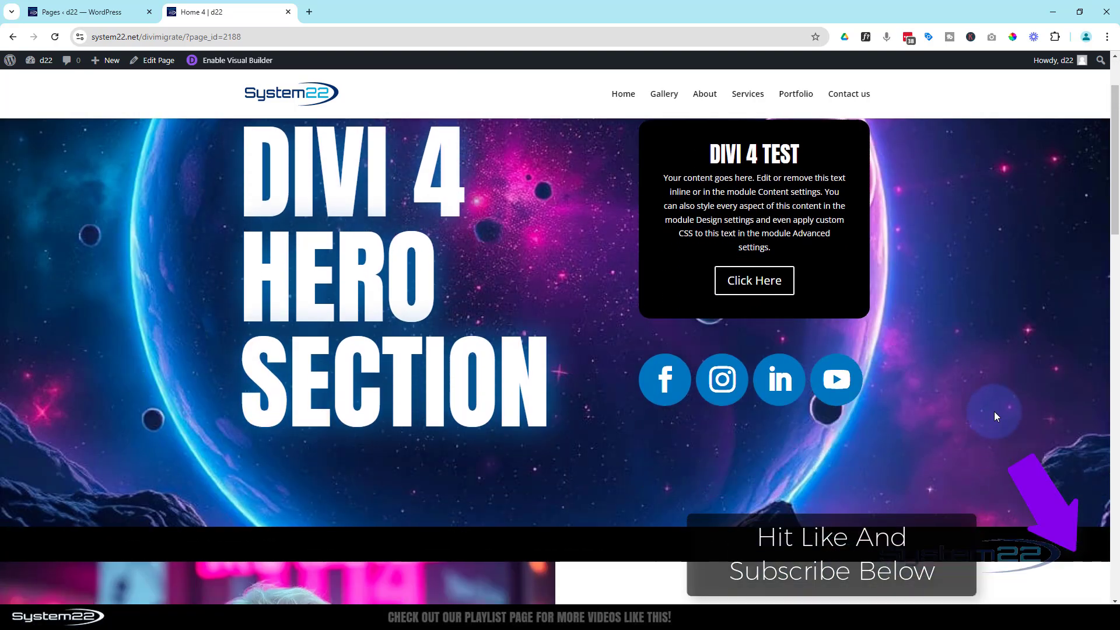